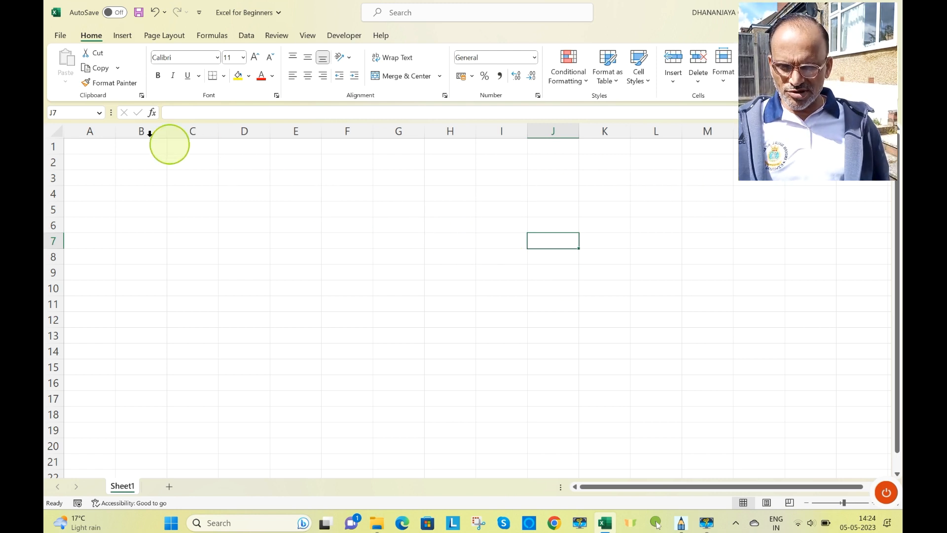
- Select columns A and G and rows 3 and 10 in turn to examine the column and row layout
left_click(93, 132)
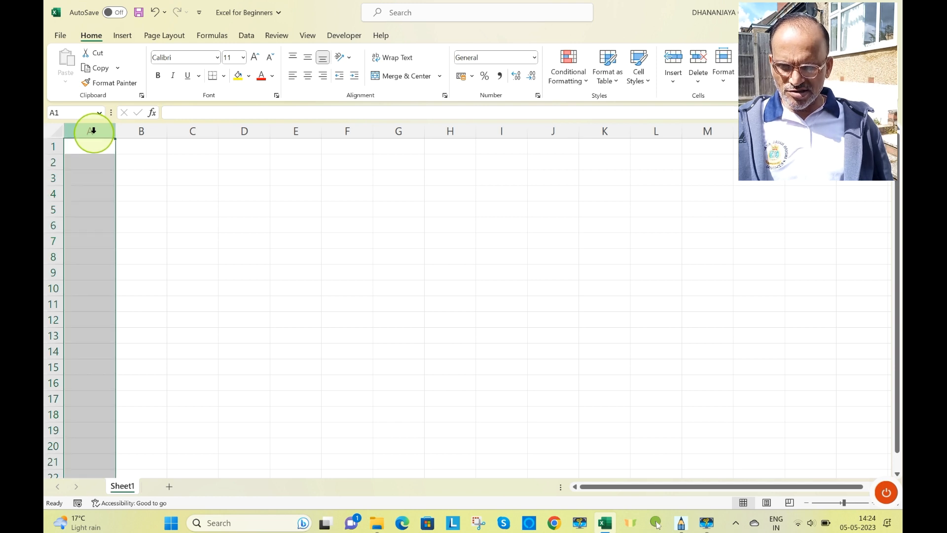
left_click(402, 129)
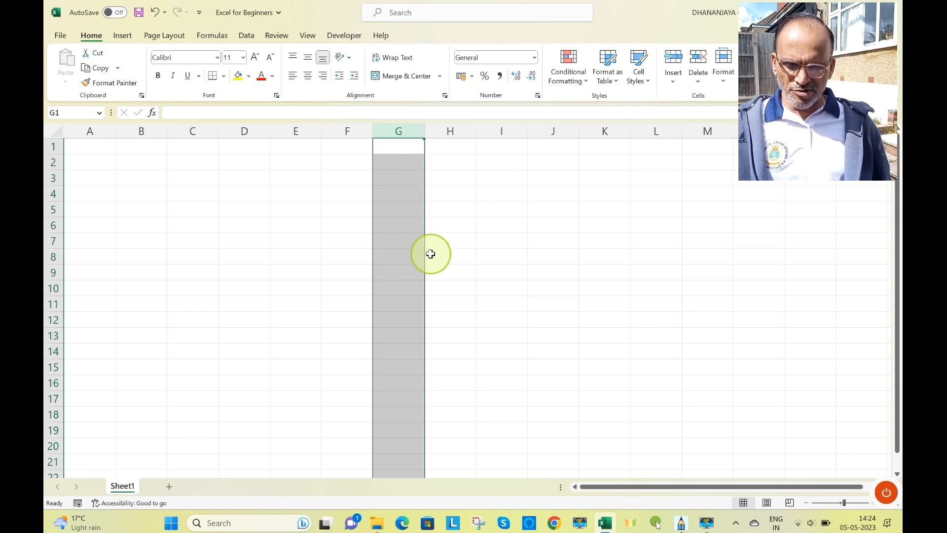
left_click(514, 224)
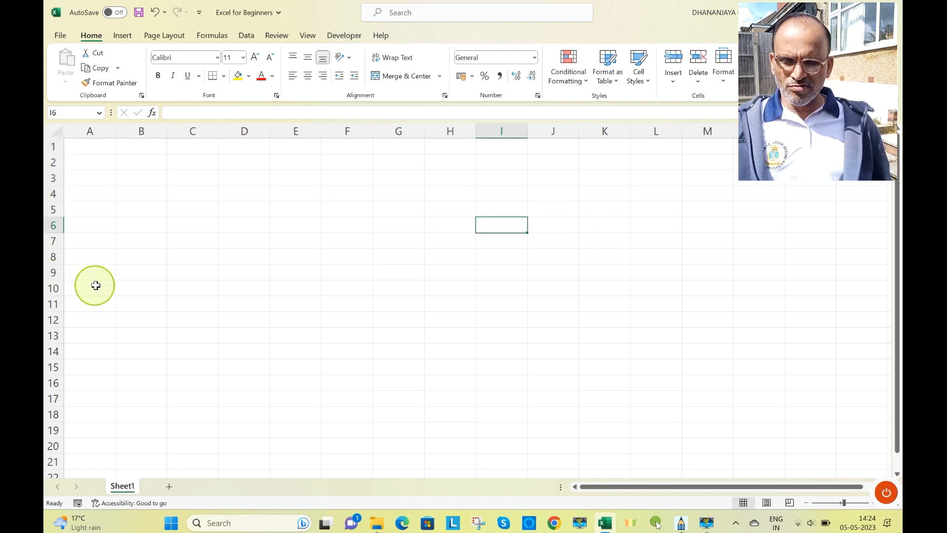
left_click(51, 178)
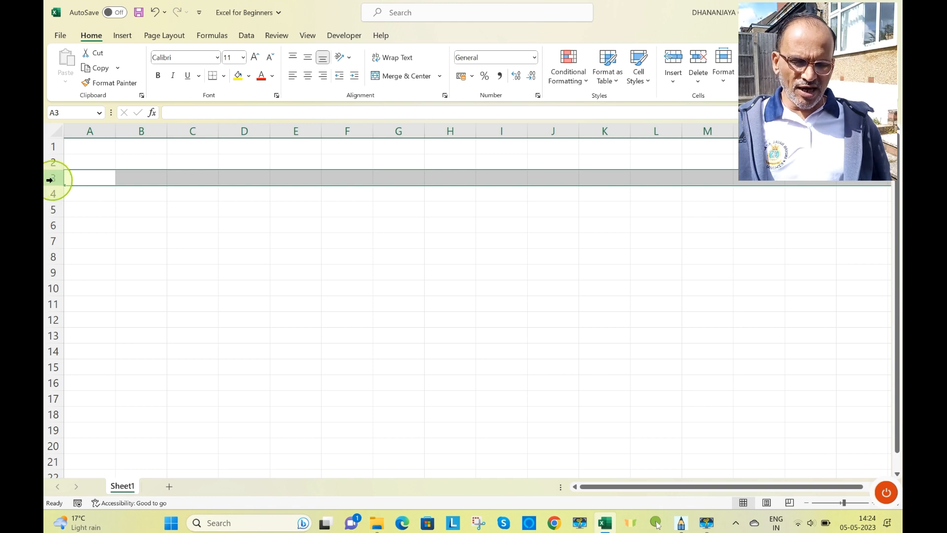
left_click(54, 289)
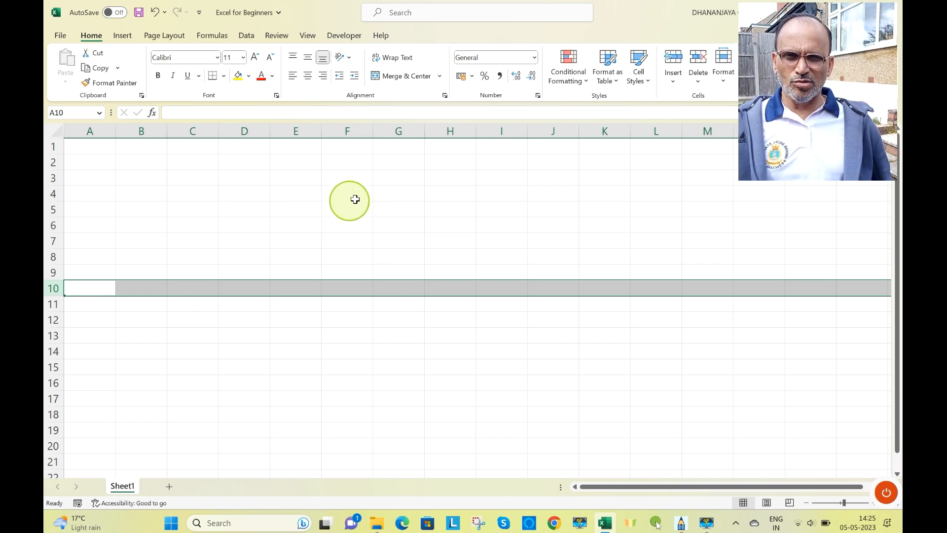
- Enter asd in cell F6 and select its column, its row and the cell itself to trace its position
left_click(348, 227)
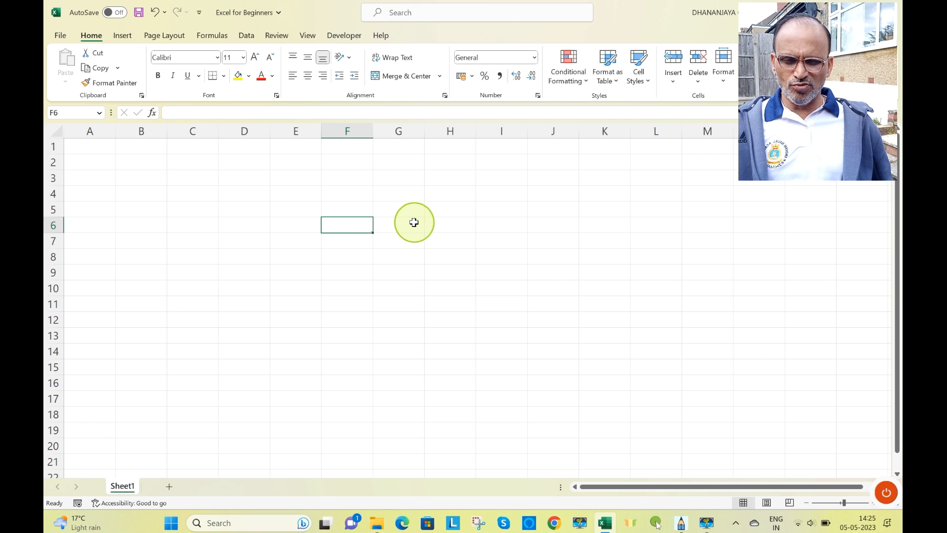
type("asd")
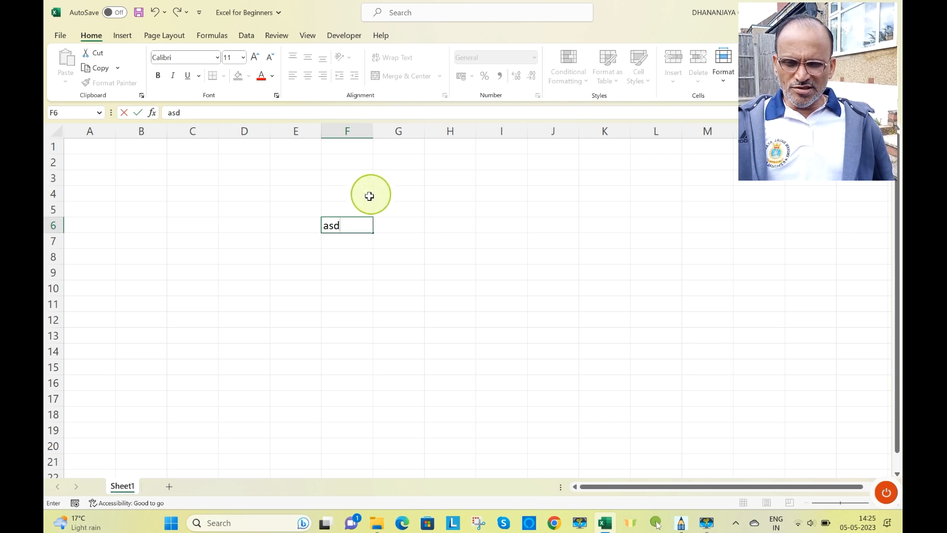
left_click(355, 129)
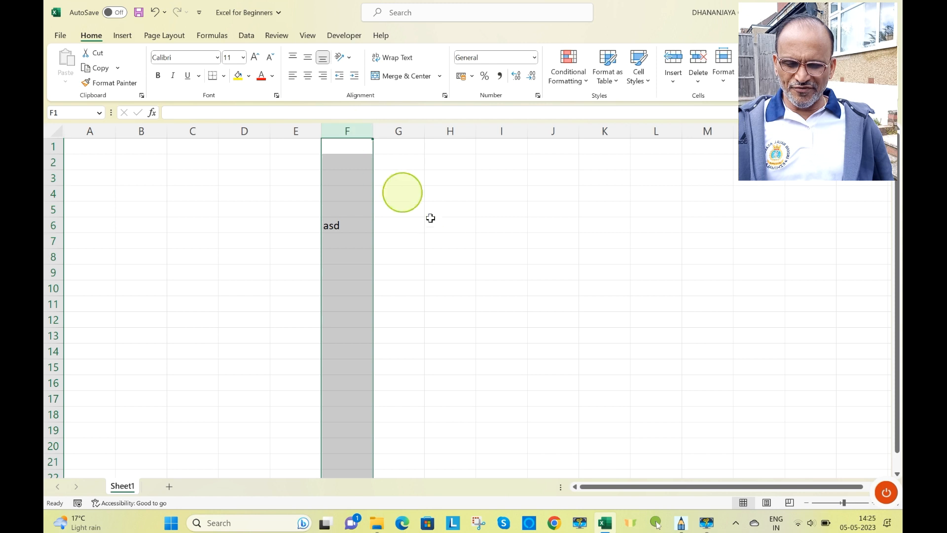
left_click(48, 225)
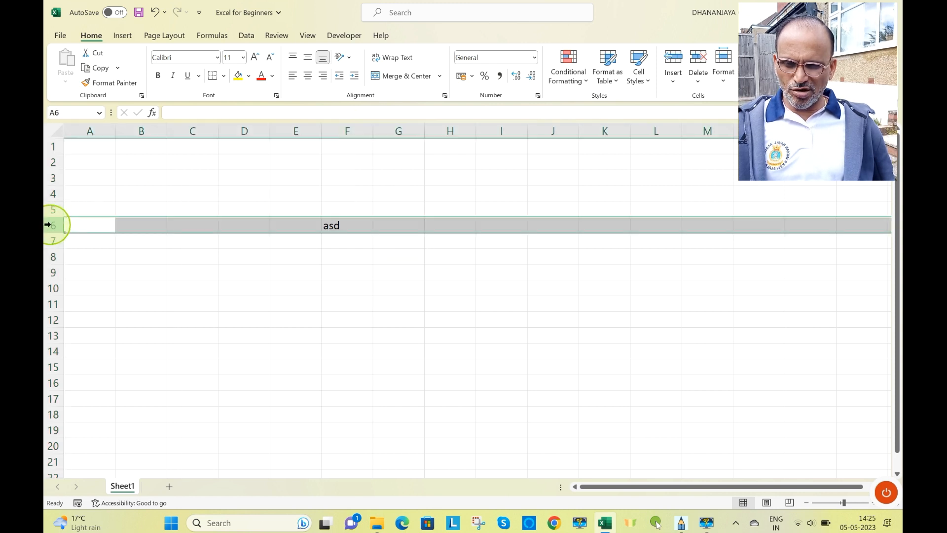
left_click(343, 227)
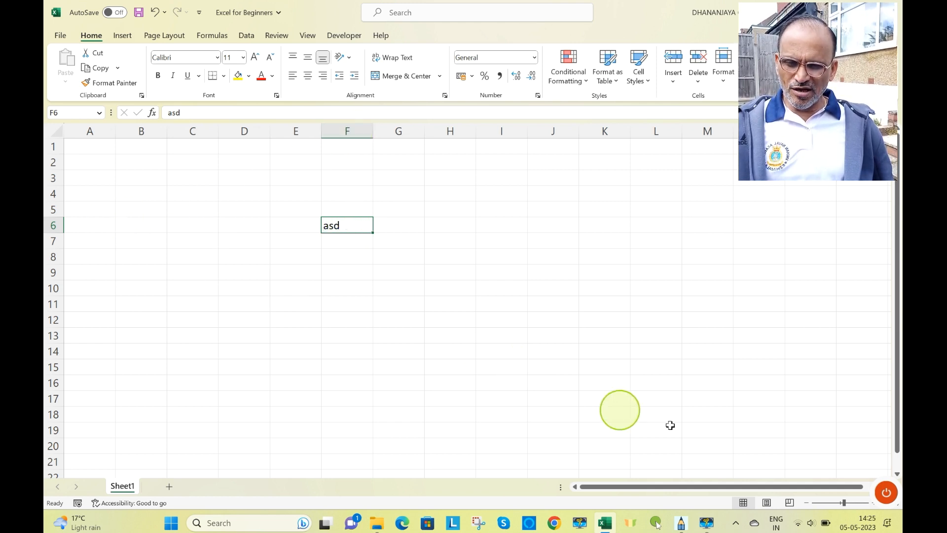
- Outline cell F6 with a rectangle using the screen annotation tool and exit annotation mode
left_click(683, 522)
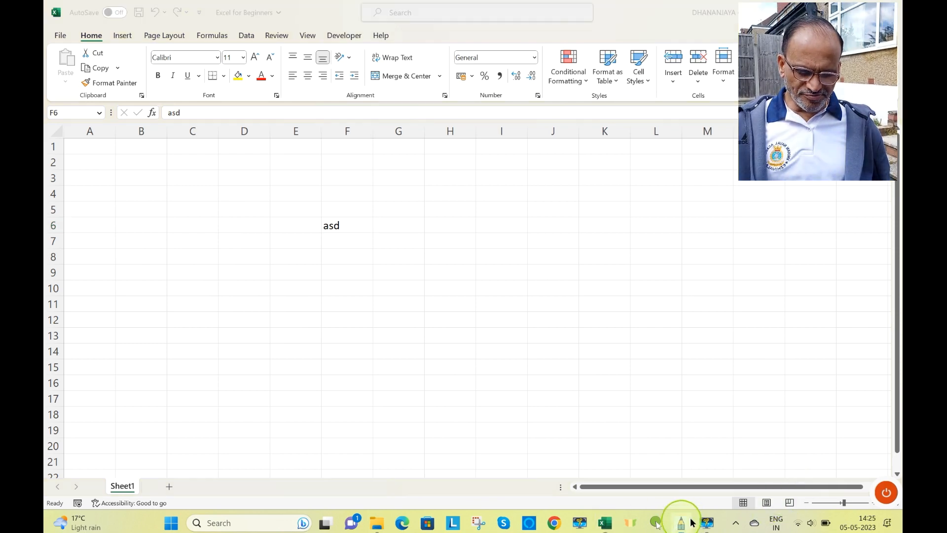
left_click(886, 495)
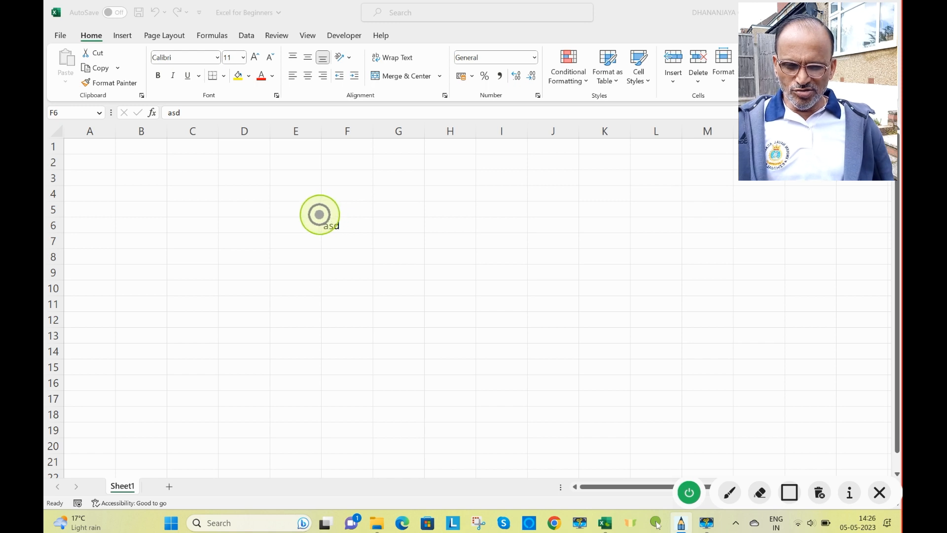
left_click_drag(337, 243, 374, 235)
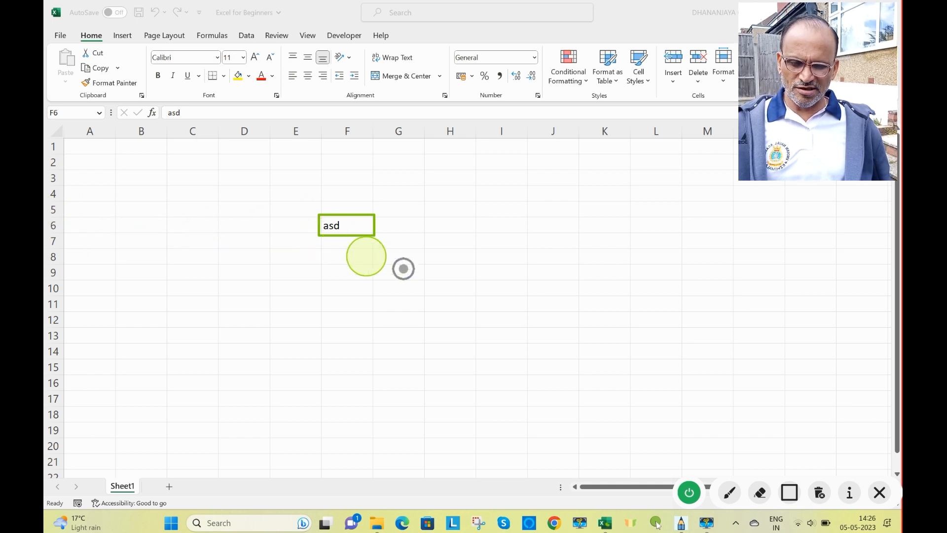
left_click(689, 492)
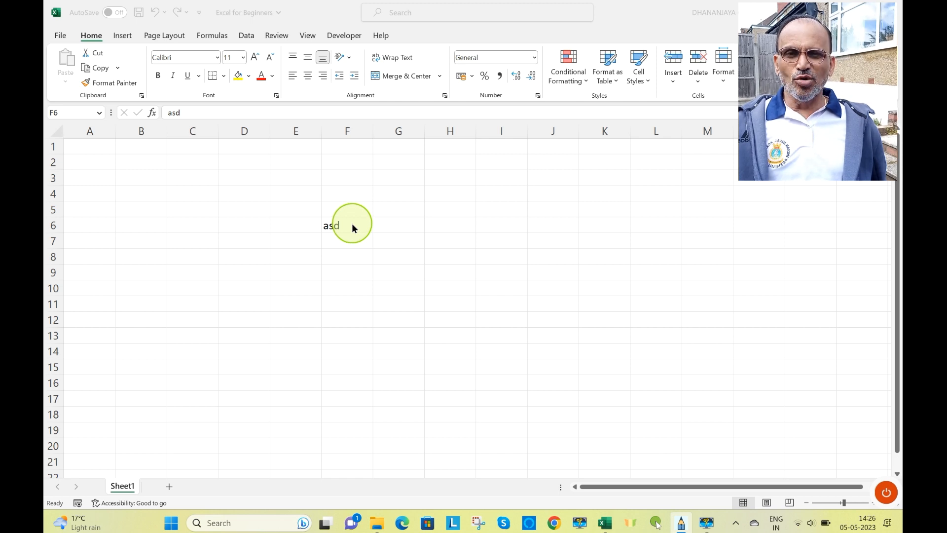
- Check the cell reference of the asd entry and clear the contents of F6
left_click(78, 110)
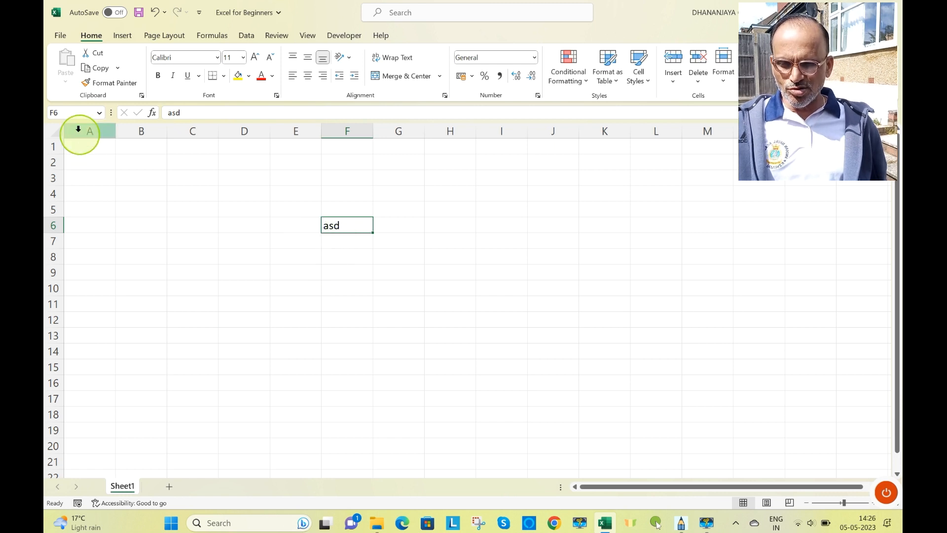
left_click(69, 110)
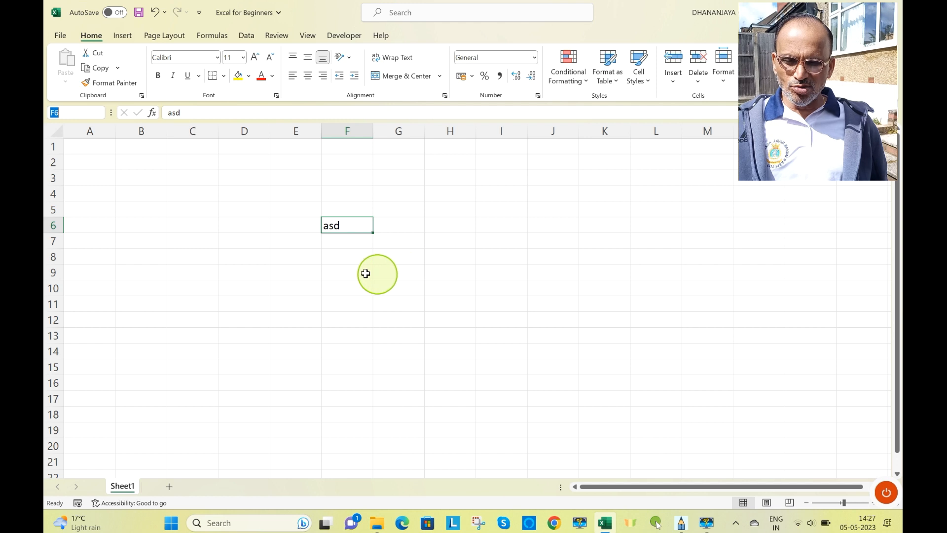
left_click(356, 226)
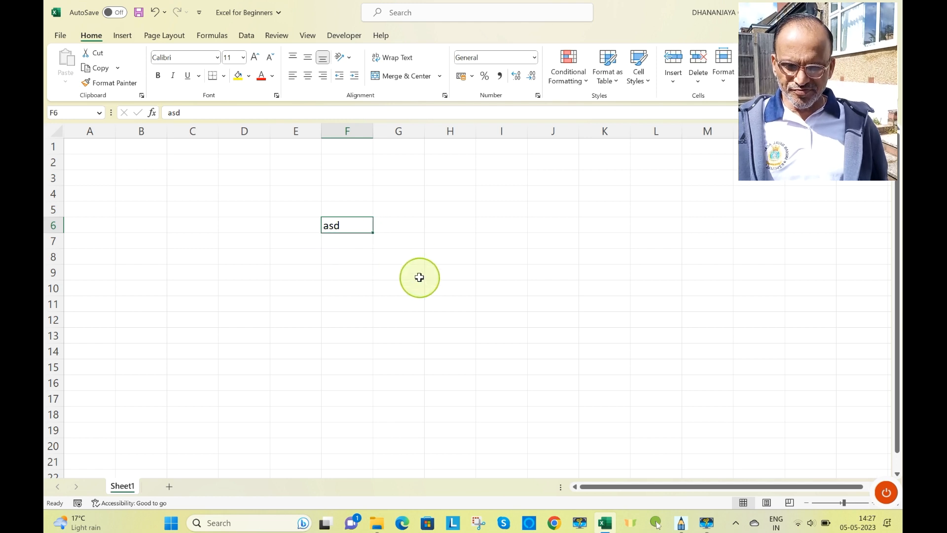
key("Delete")
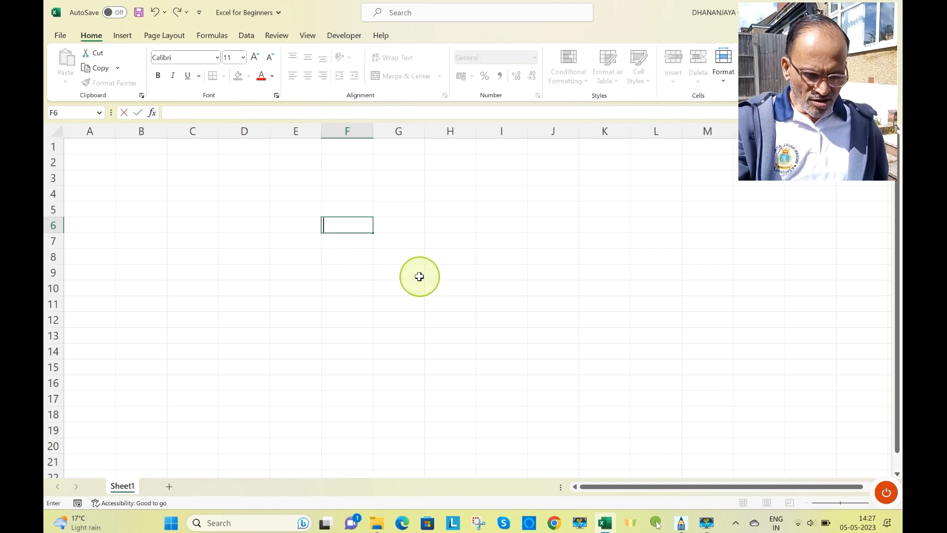
left_click(334, 283)
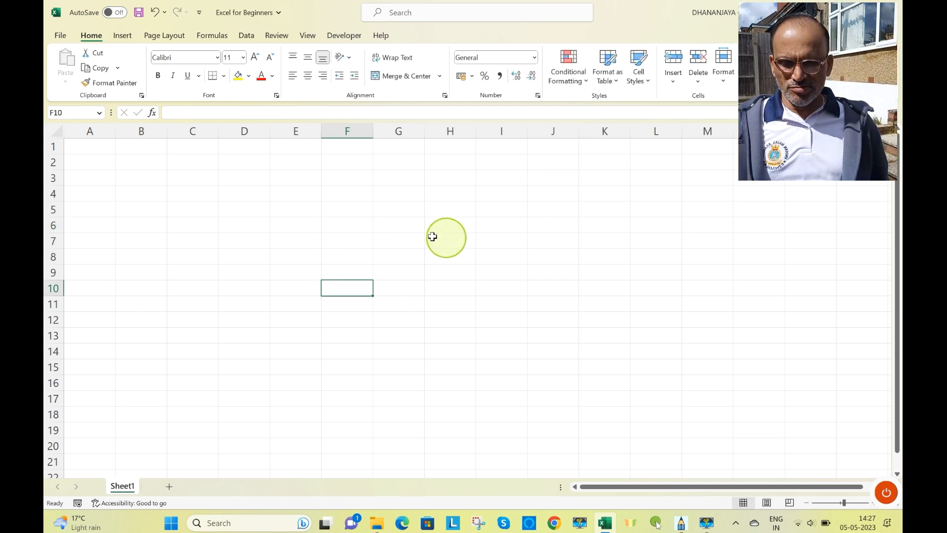
- Enter the headings S No, Name and City in cells F6, G6 and H6
left_click(342, 223)
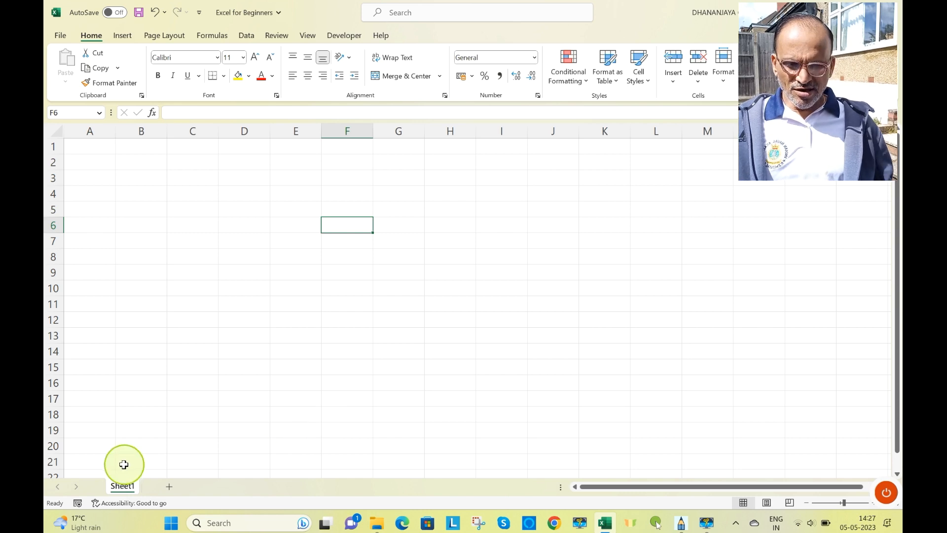
type("S No")
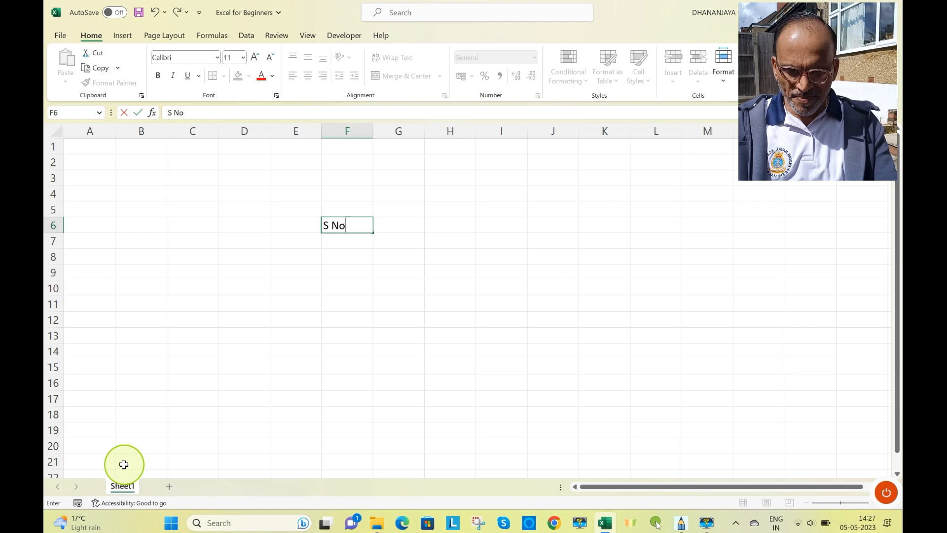
key("Tab")
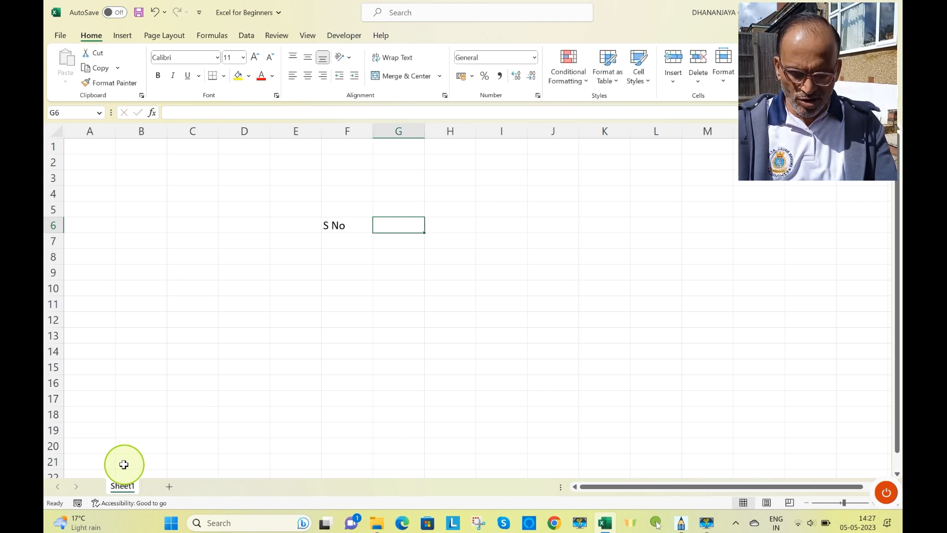
type("N")
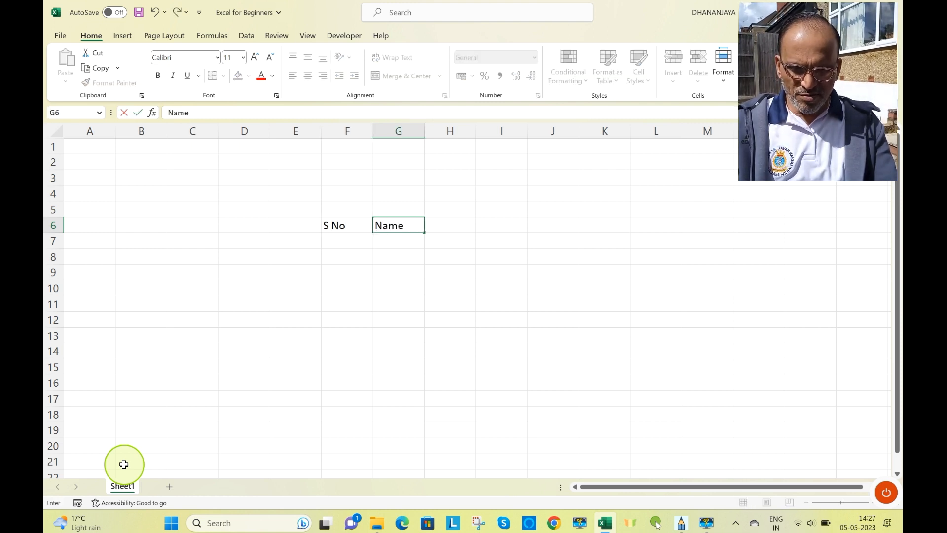
type("ame")
key("Caps_Lock")
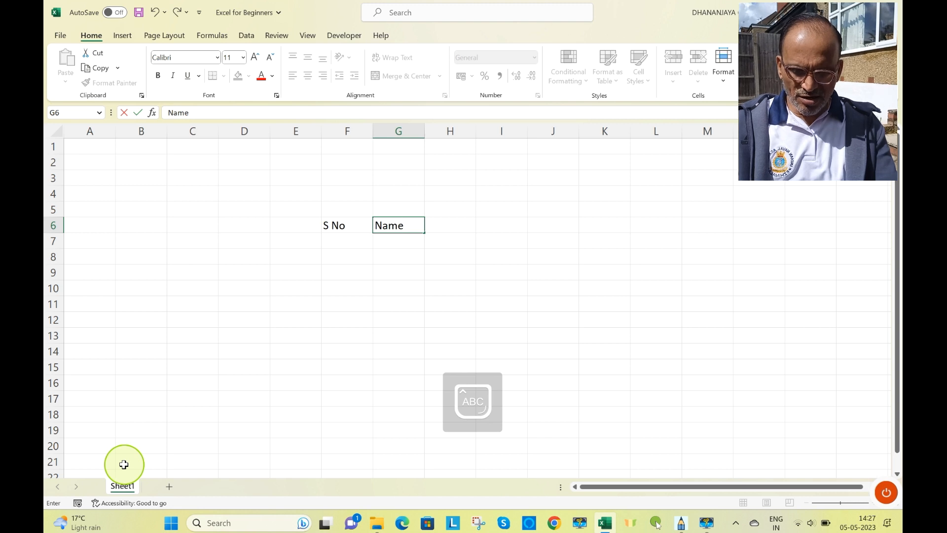
key("Tab")
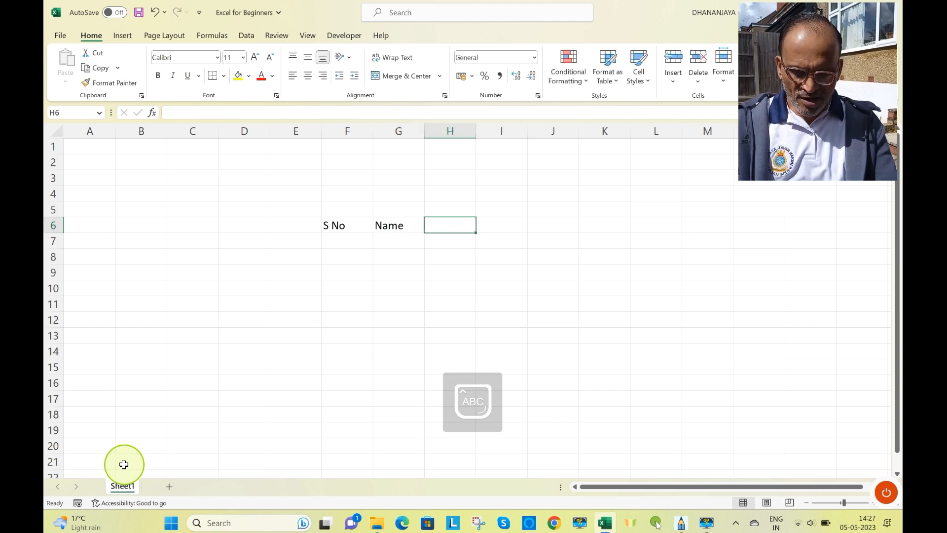
type("c")
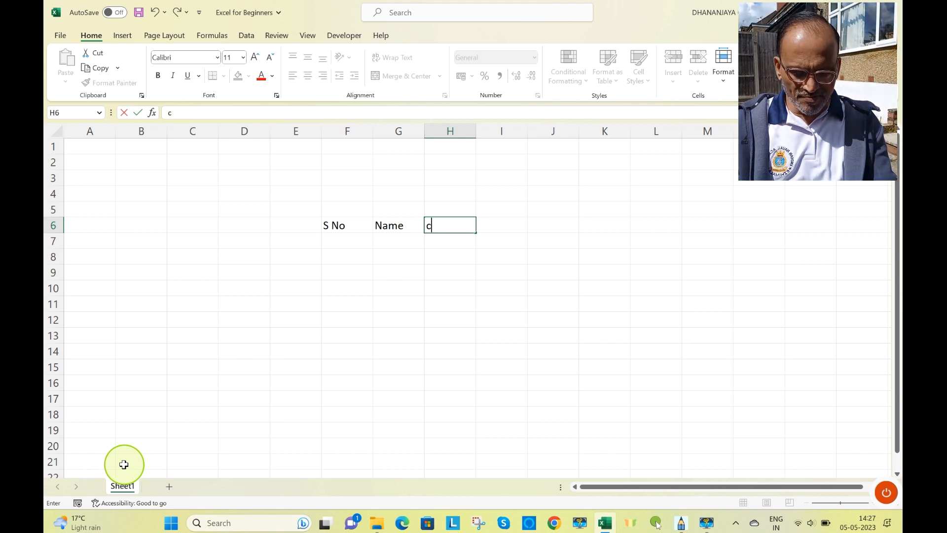
key("Caps_Lock")
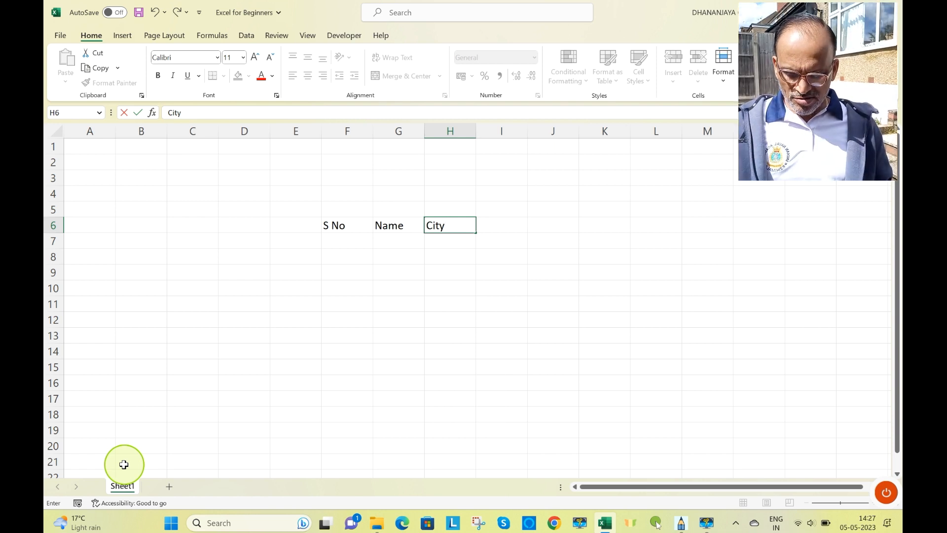
key("Tab")
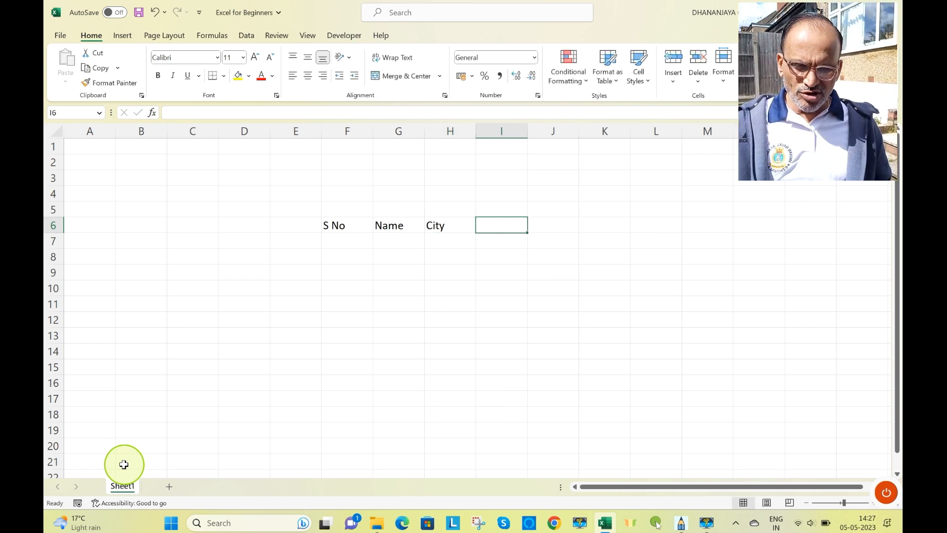
key("Left")
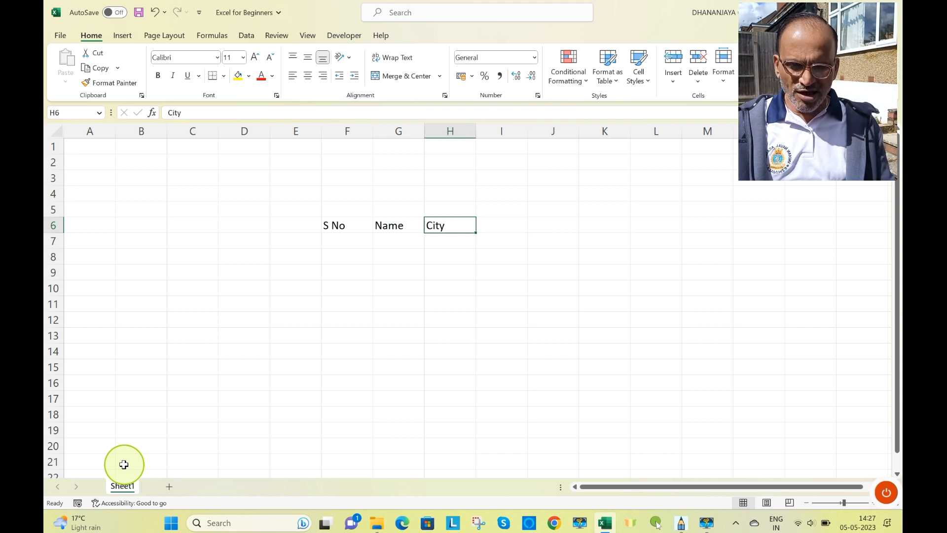
key("Down")
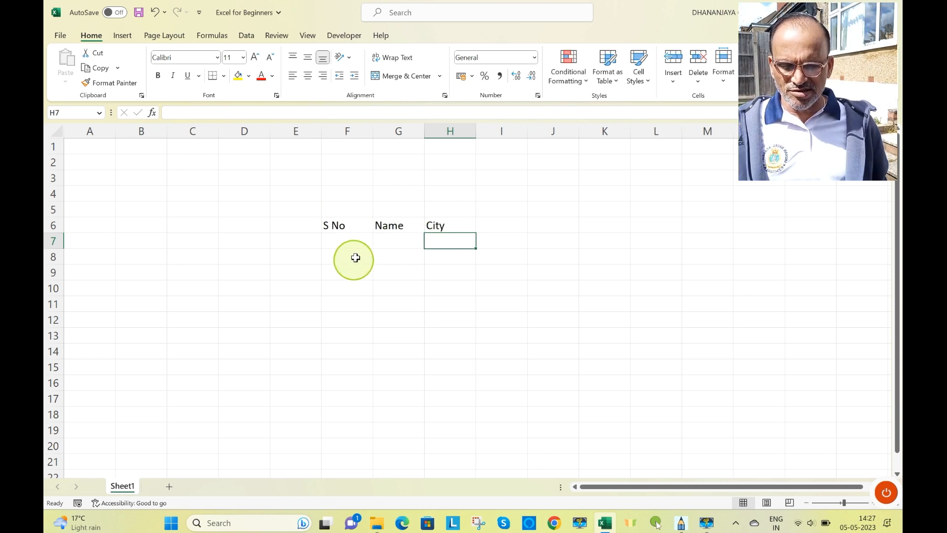
- Review the stored contents of heading cells F6, G6 and H6, and select the empty cell F7
left_click(345, 225)
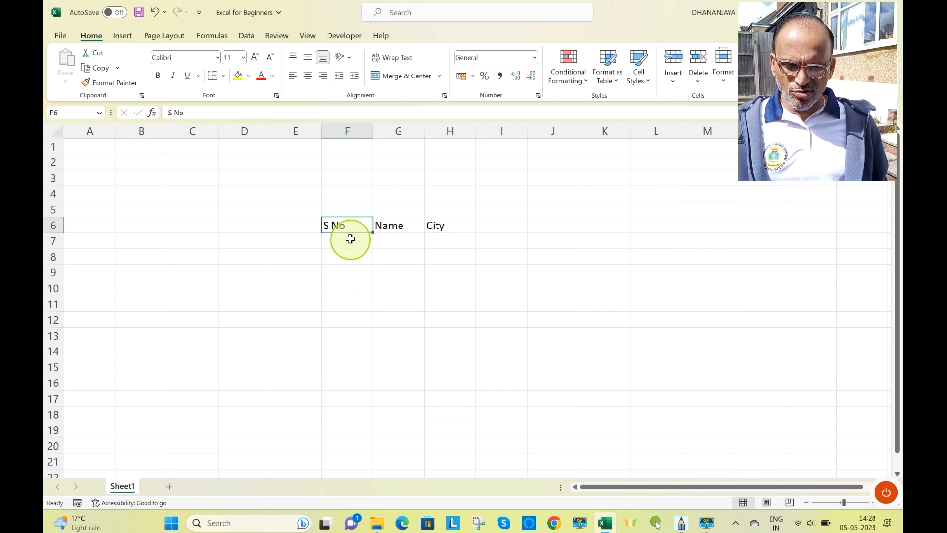
left_click_drag(192, 114, 163, 113)
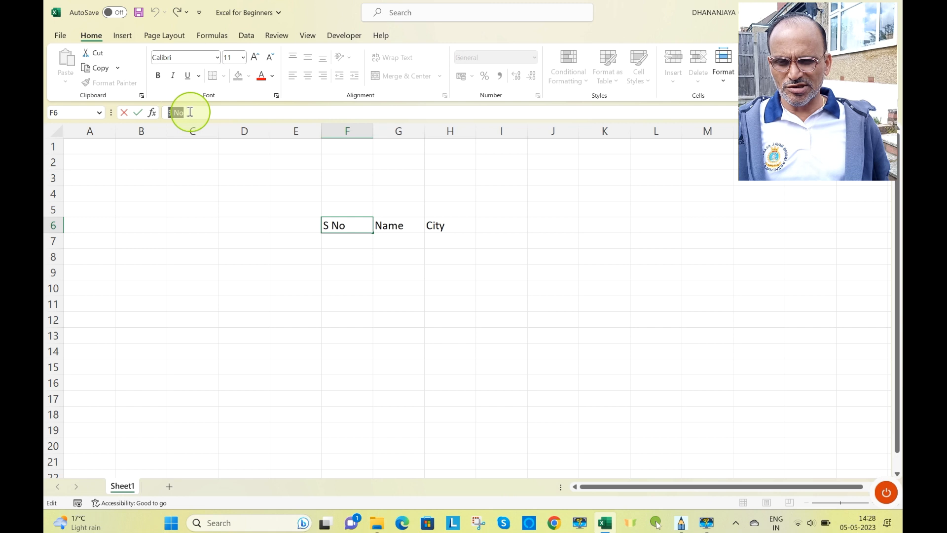
left_click(391, 222)
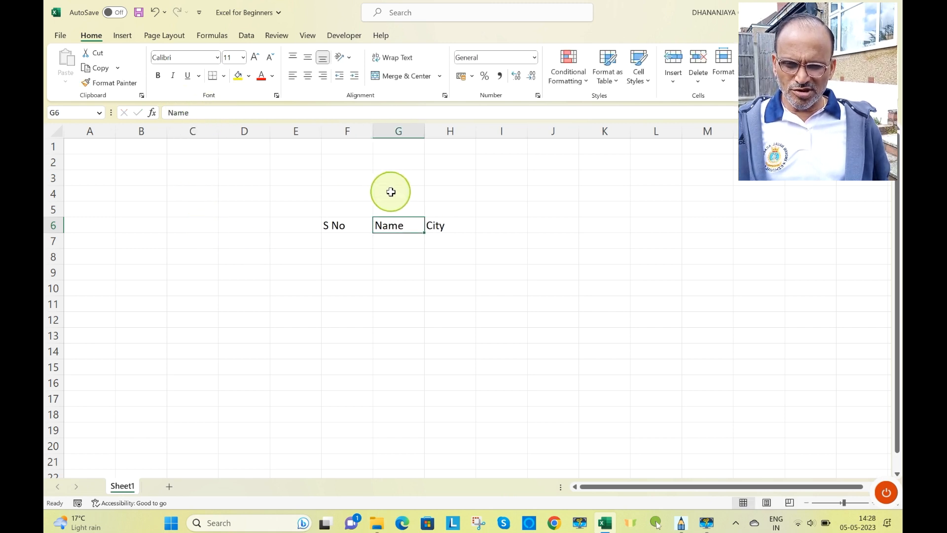
left_click(437, 226)
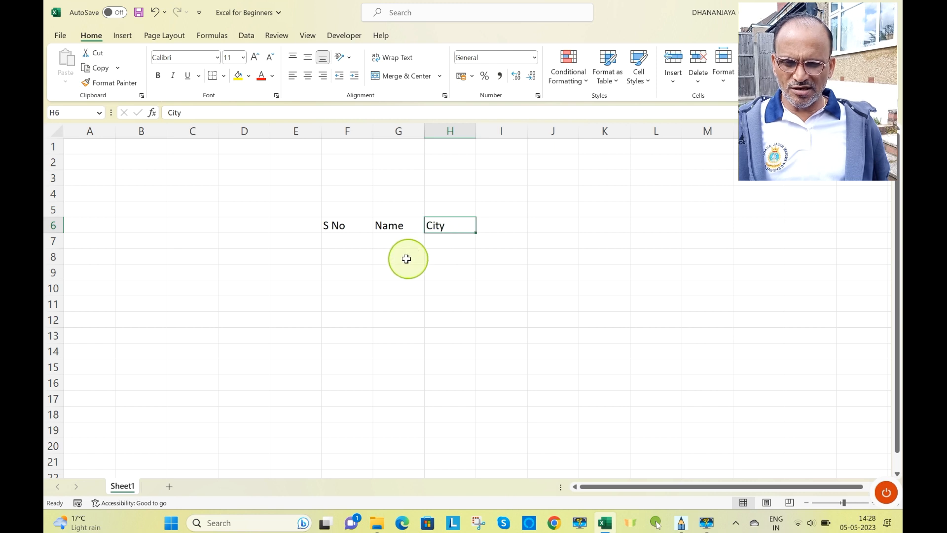
left_click(341, 242)
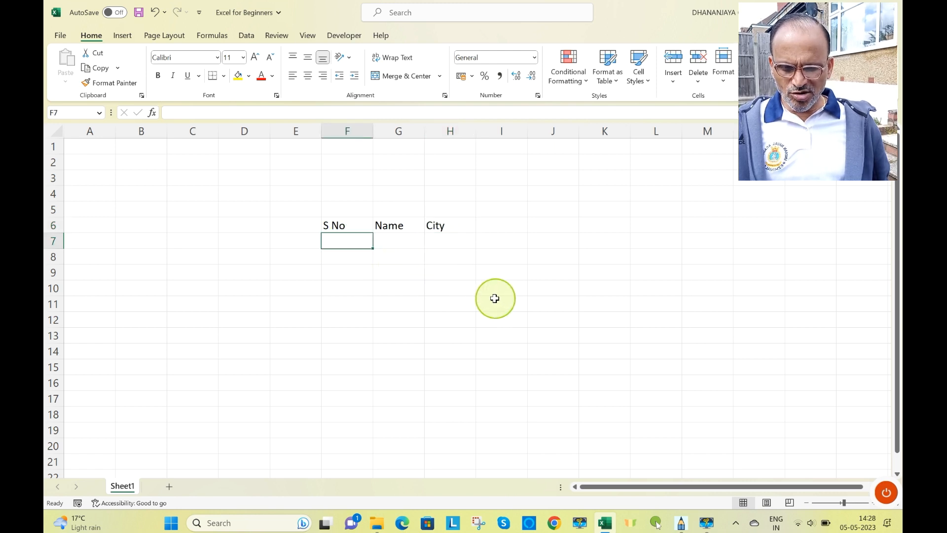
- Fill row 7 of the table with serial number 1 in F7, a person's first name in G7 and Jaipur in H7
type("1")
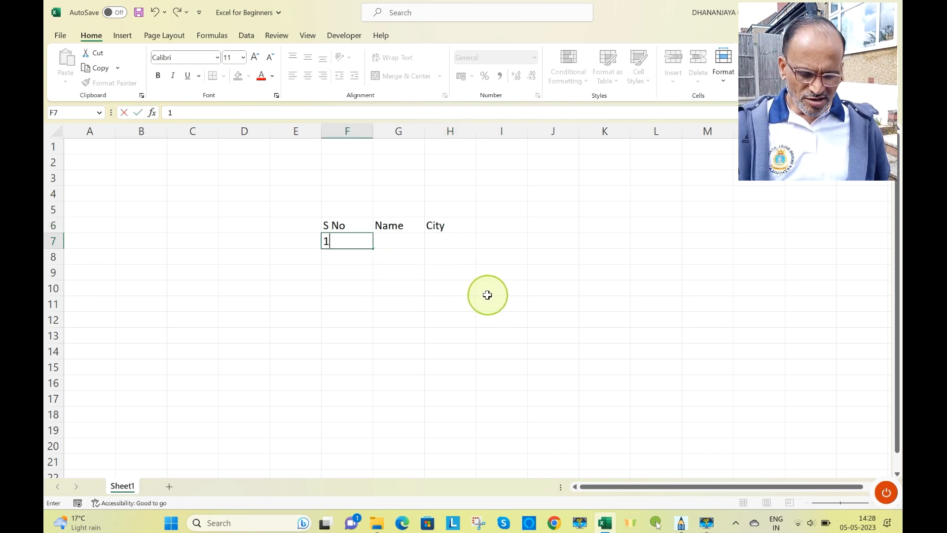
key("Return")
left_click(392, 241)
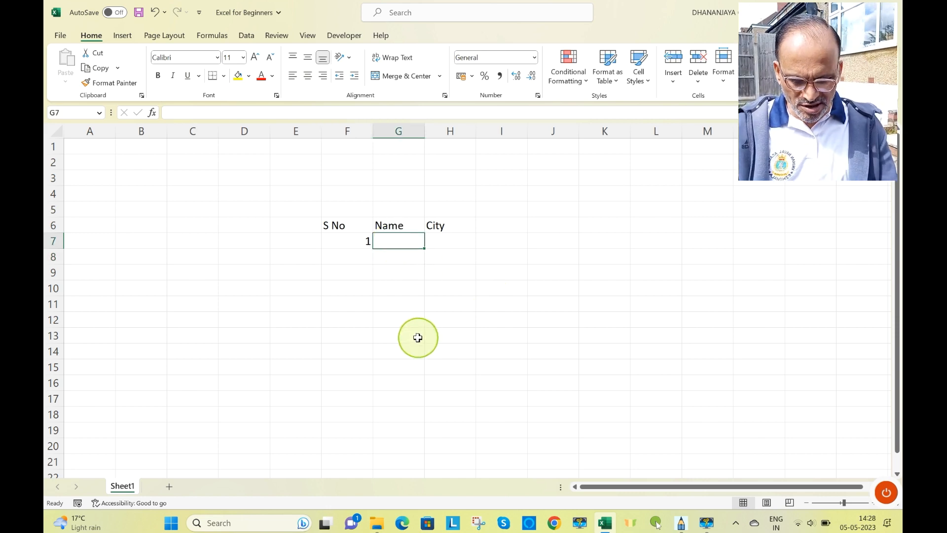
type("Rah")
key("BackSpace")
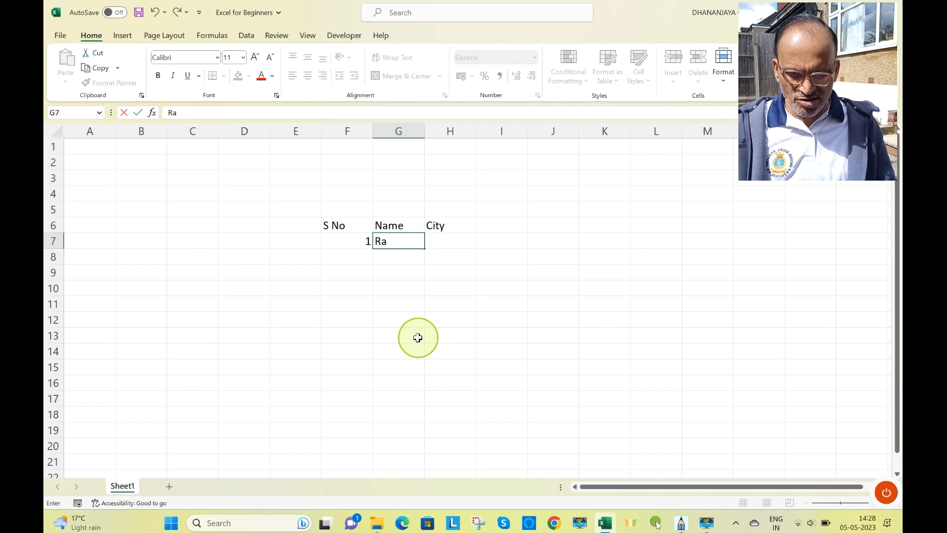
type("j")
key("Caps_Lock")
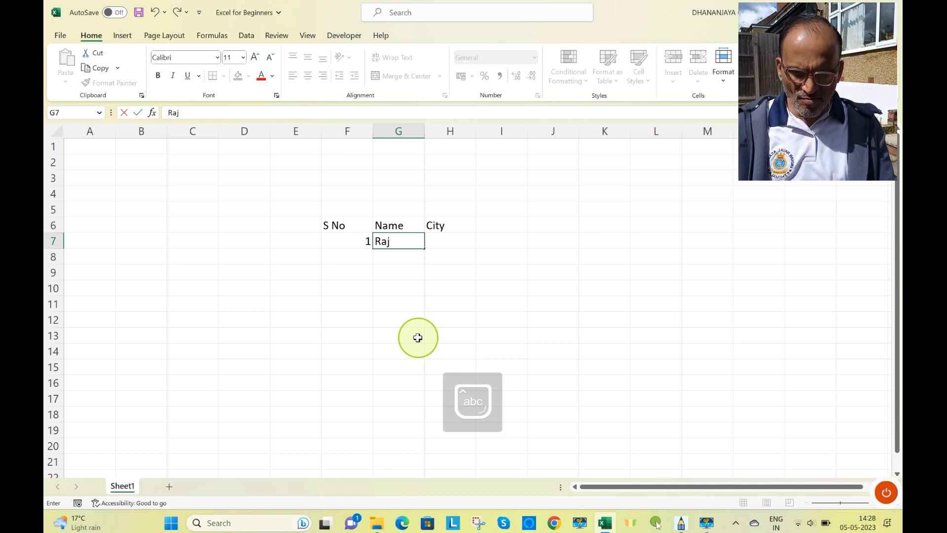
key("Tab")
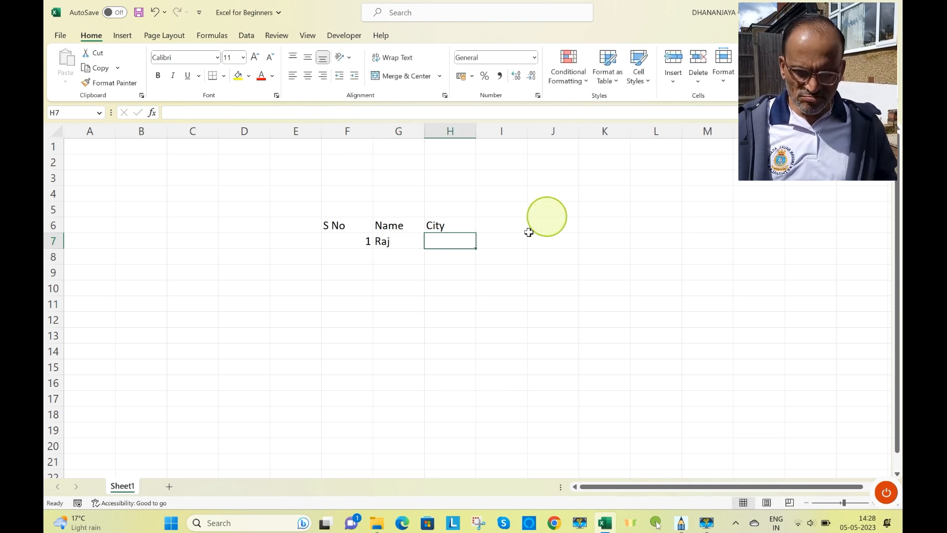
double_click(449, 239)
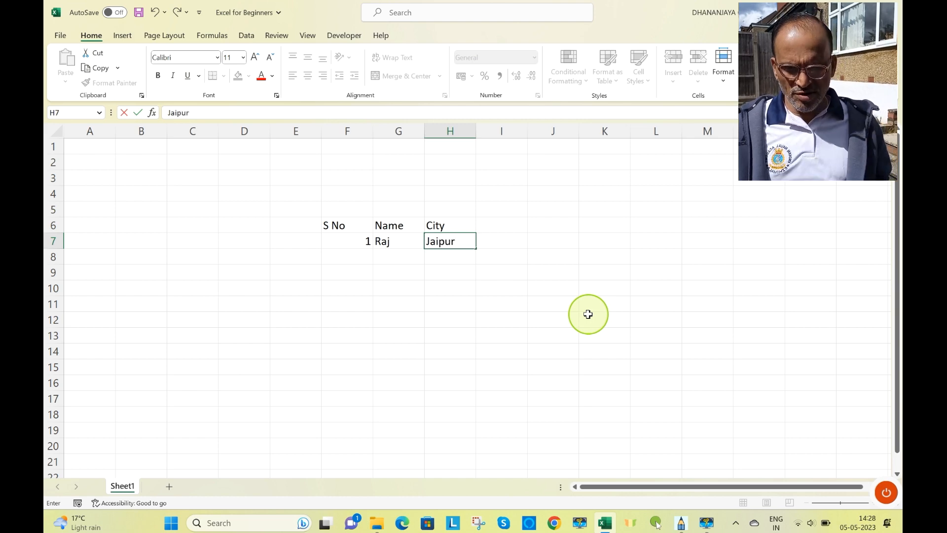
left_click(473, 318)
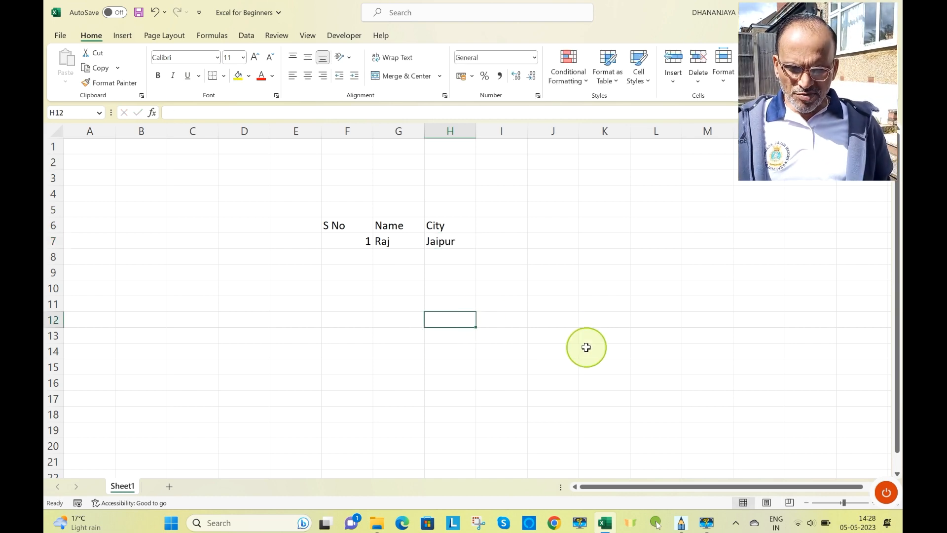
- Check the stored contents of cells F7 and G7, and select the empty cell G11
left_click(349, 244)
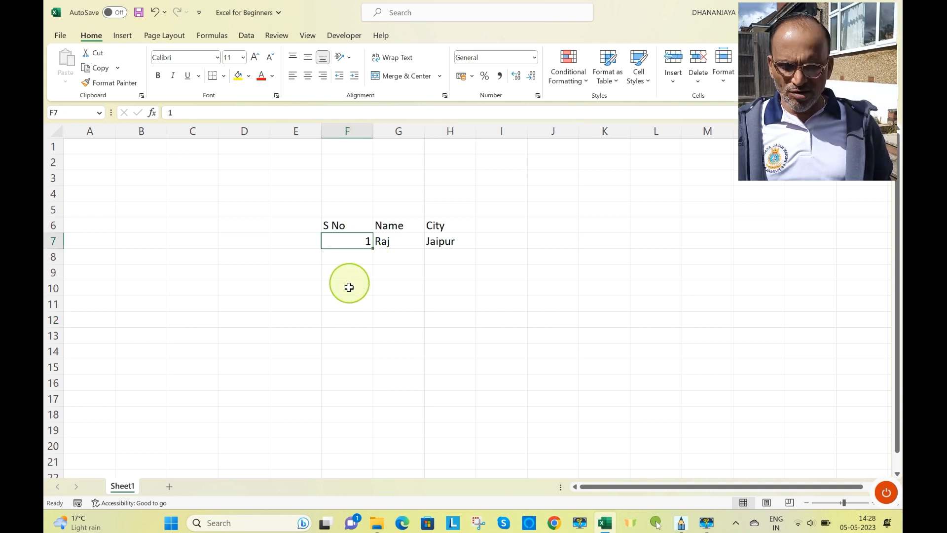
left_click(399, 238)
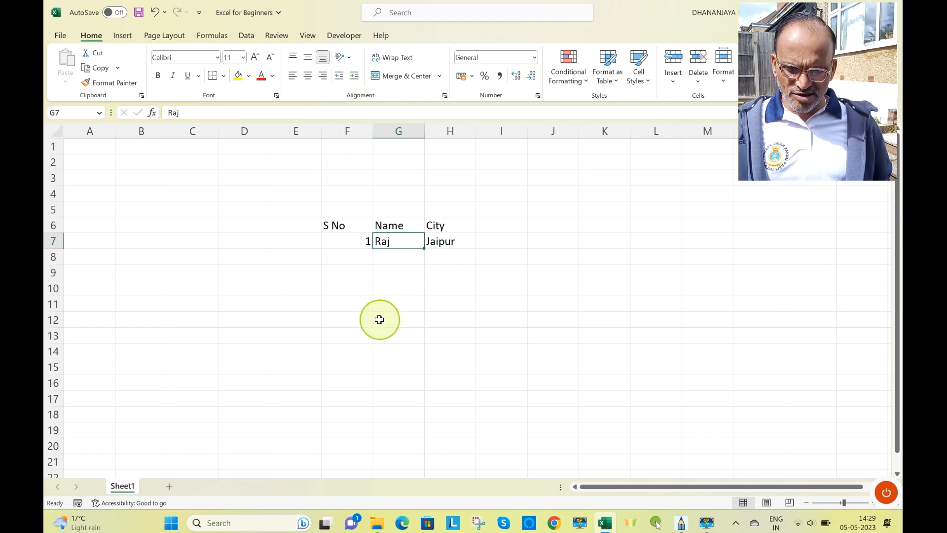
key("Down")
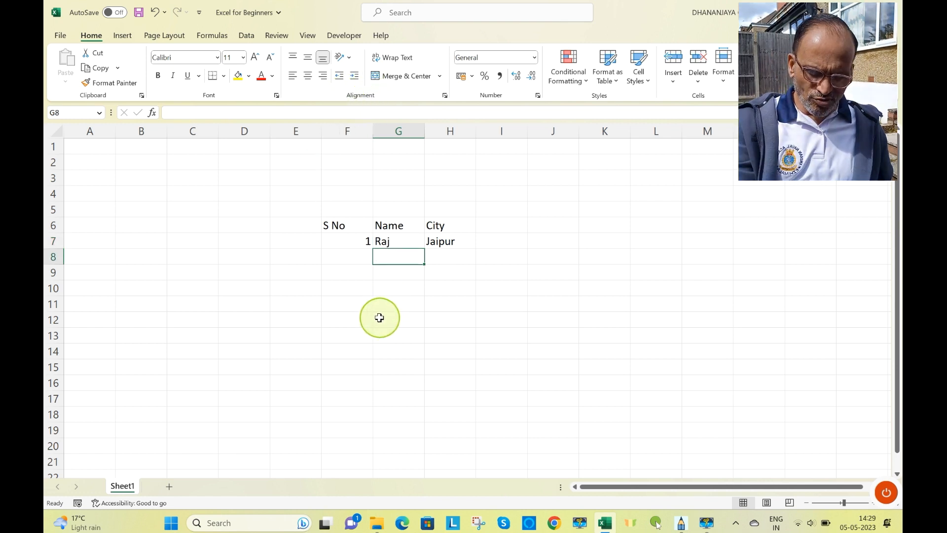
left_click(402, 298)
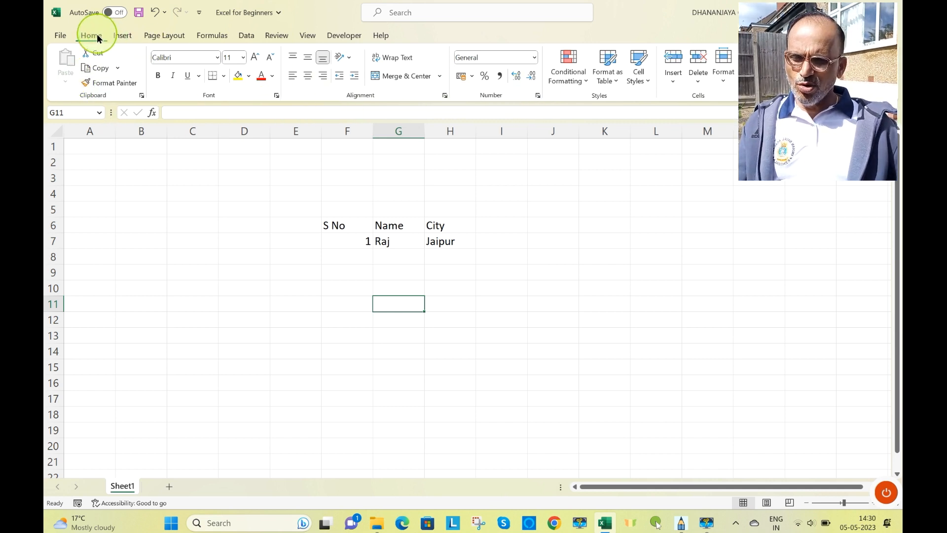
- Look through the File, Insert, Page Layout, Formulas, Data, Review, View, Developer and Help command sets, and return to the Home commands
left_click(60, 36)
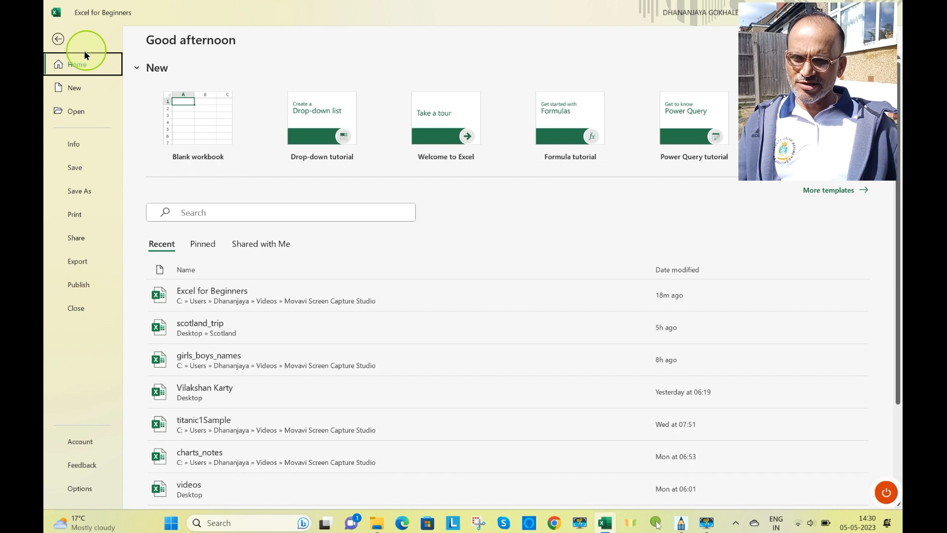
left_click(60, 39)
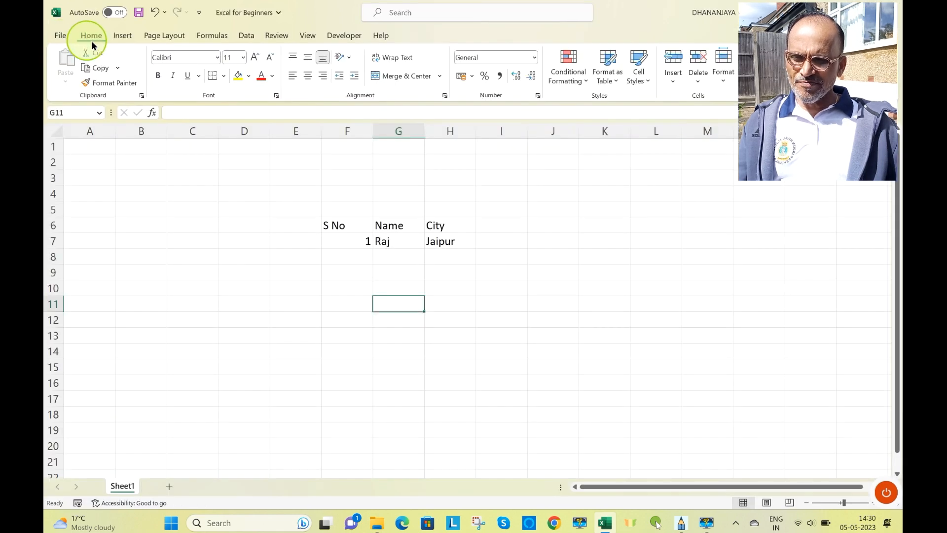
left_click(124, 36)
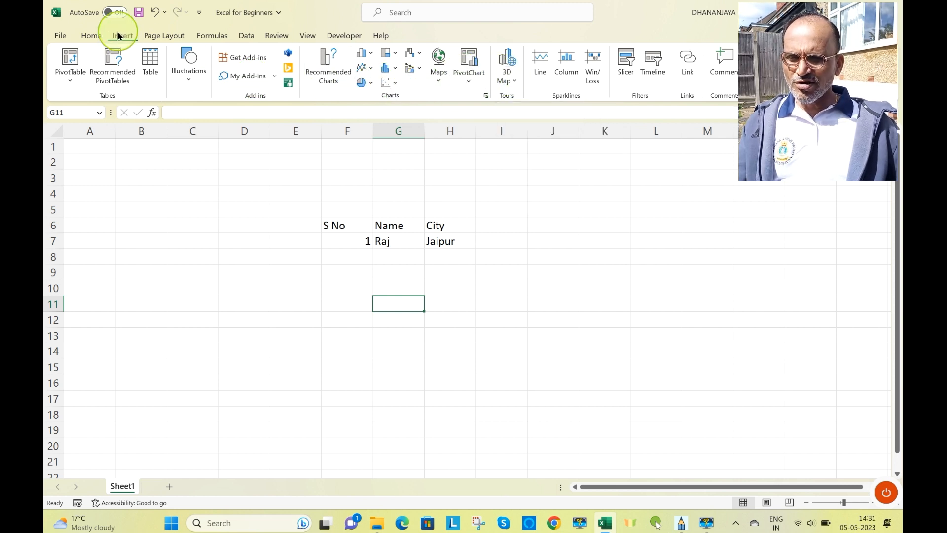
left_click(167, 29)
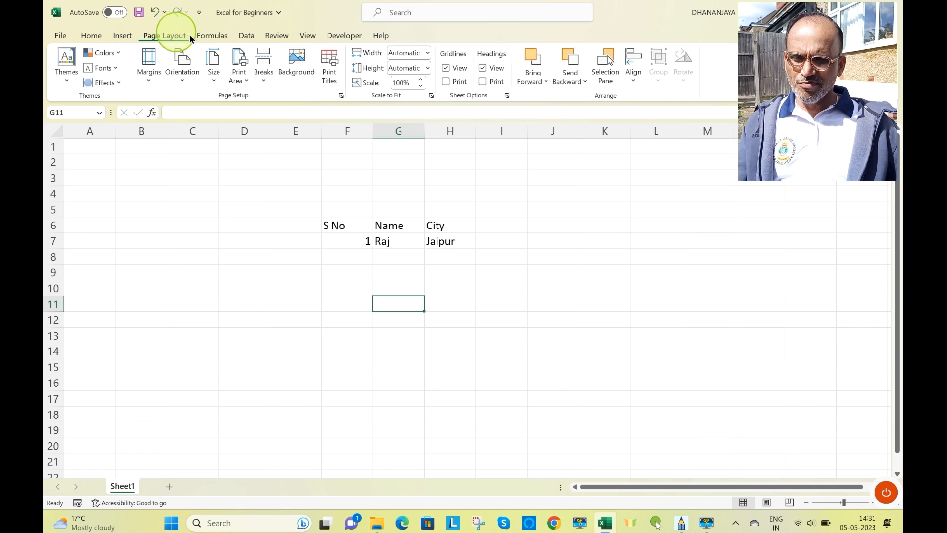
left_click(214, 36)
left_click(247, 34)
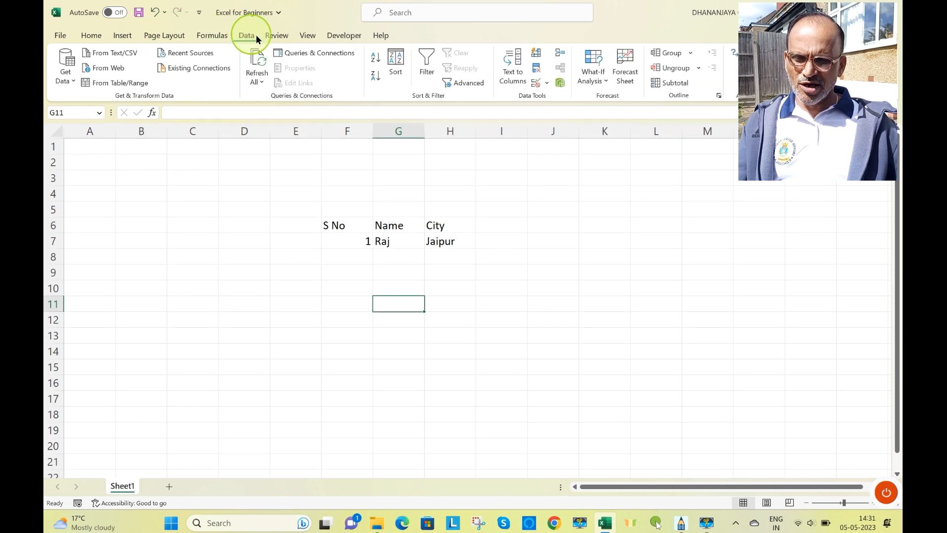
left_click(275, 35)
left_click(307, 36)
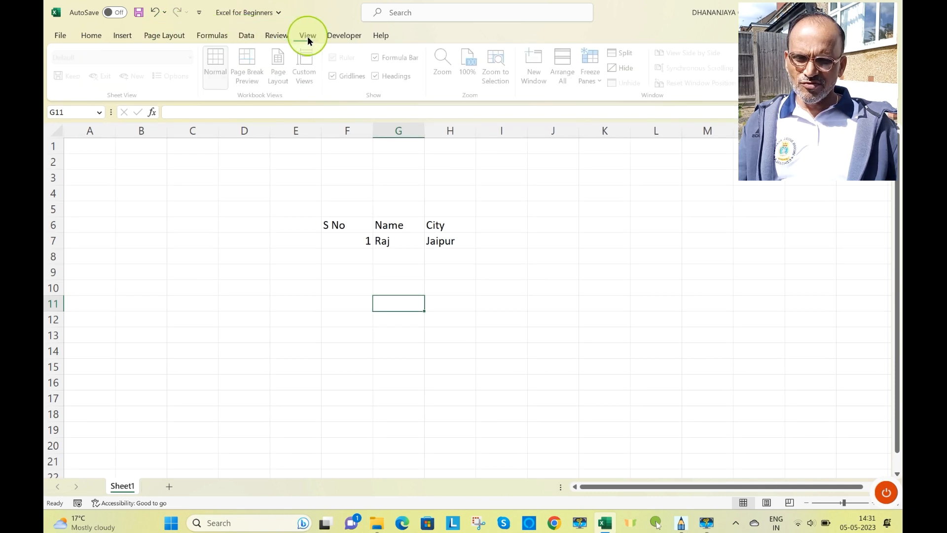
left_click(335, 36)
left_click(378, 36)
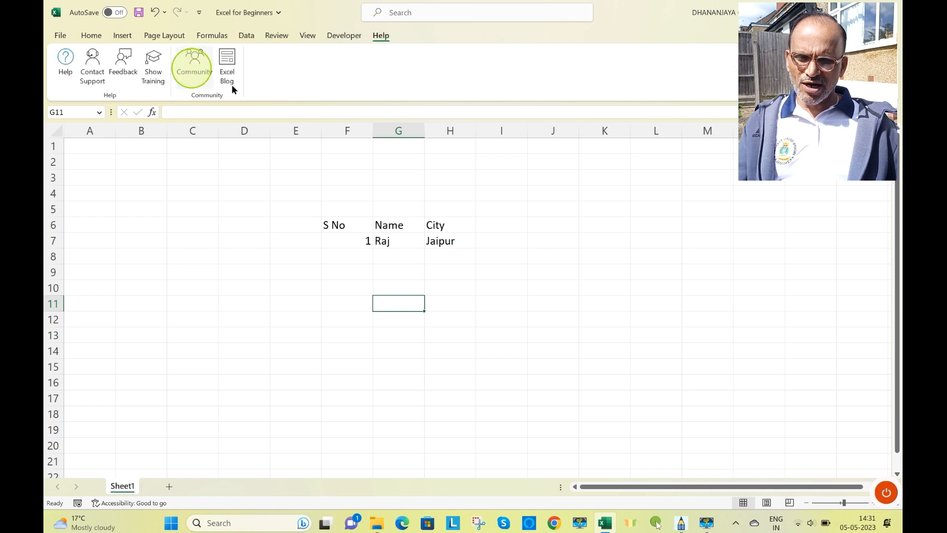
left_click(91, 36)
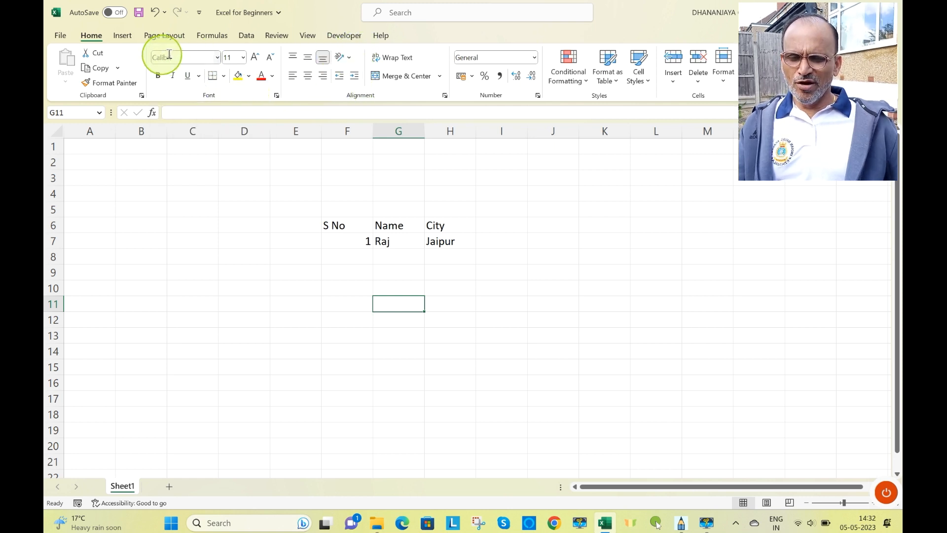
- Examine the Clipboard options and the Font settings of Format Cells, and close both without changing anything
left_click(140, 95)
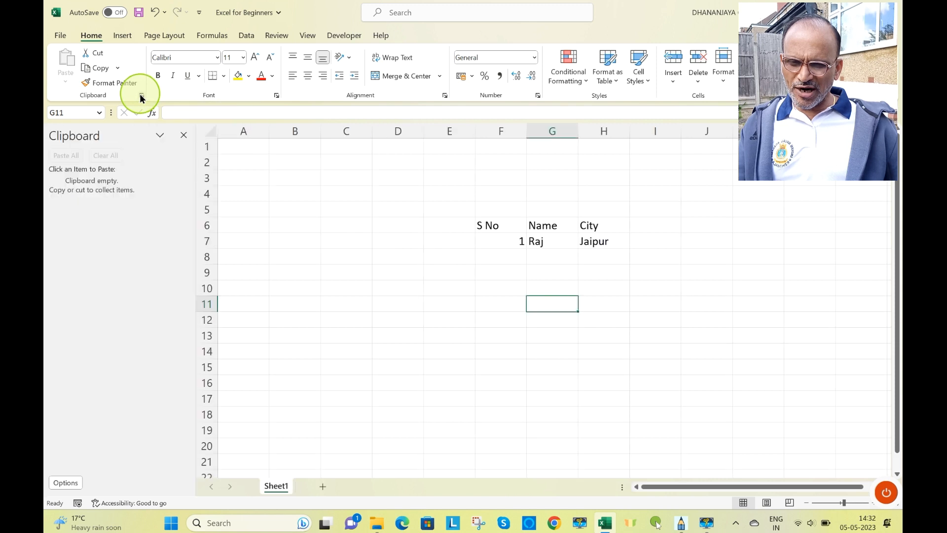
left_click(141, 96)
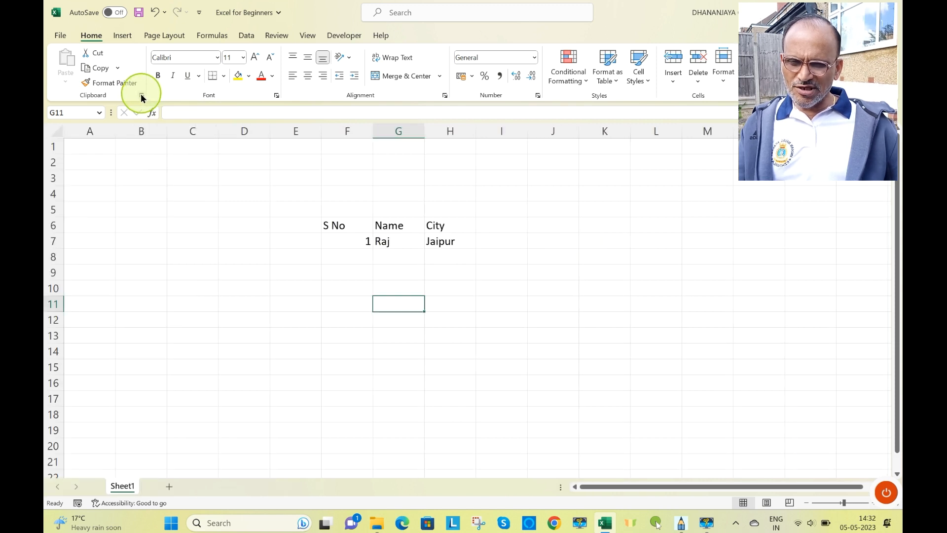
left_click(141, 95)
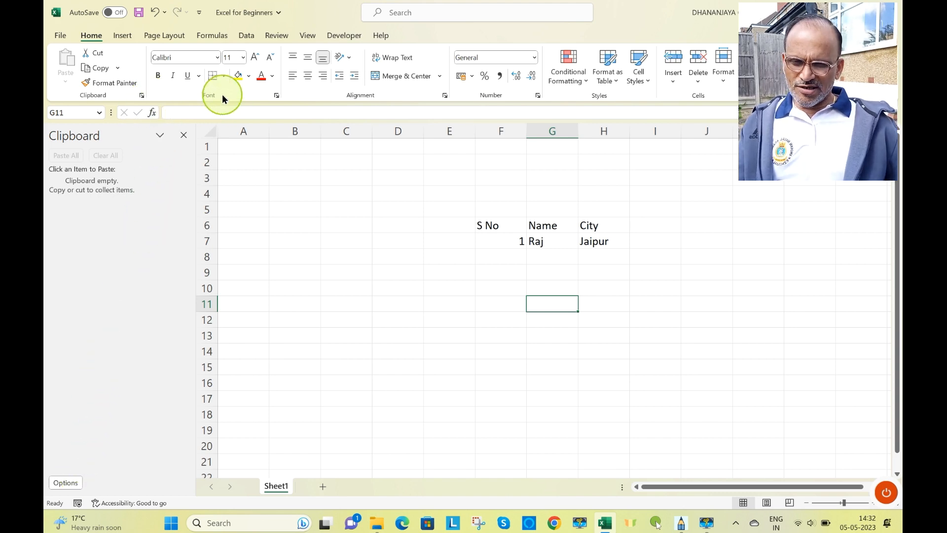
left_click(276, 96)
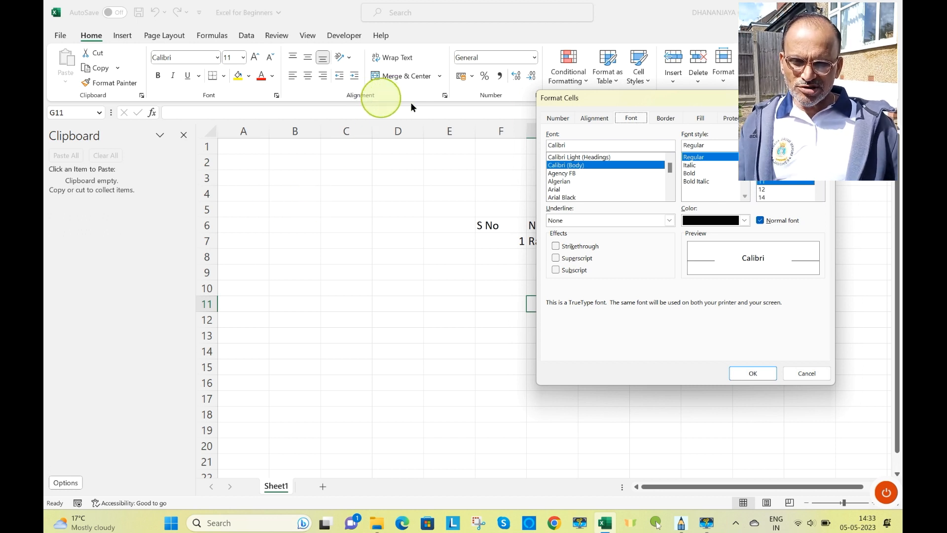
key("Escape")
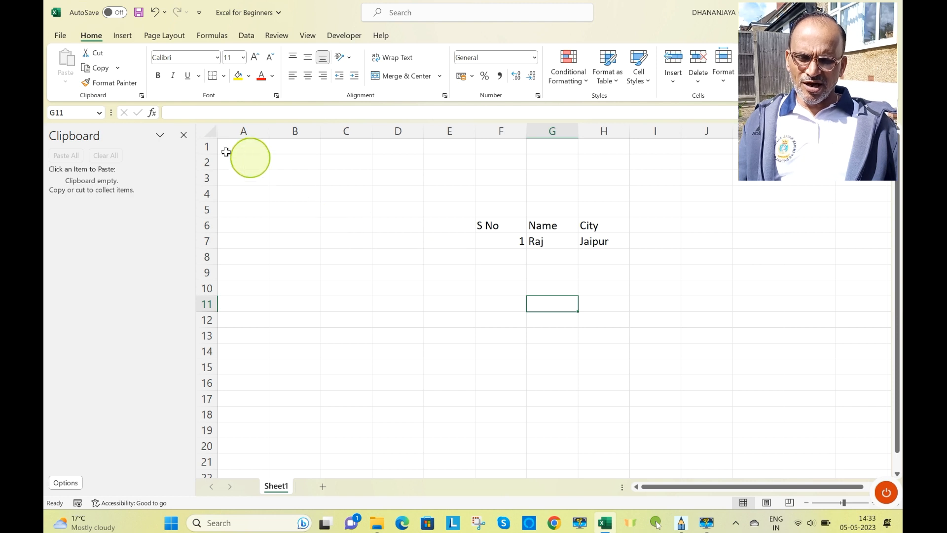
left_click(183, 135)
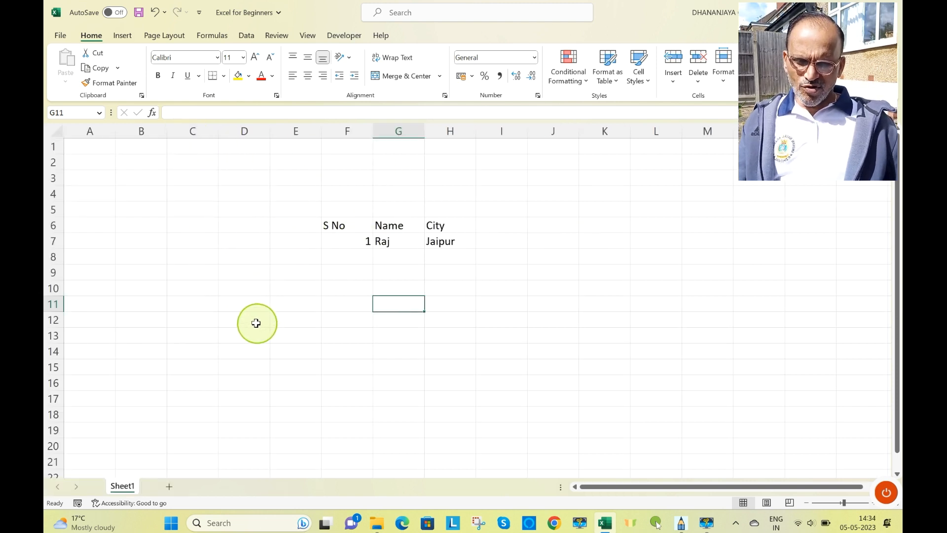
- Make row 10 several times taller and widen column G to roughly three times its width
left_click_drag(62, 297, 66, 362)
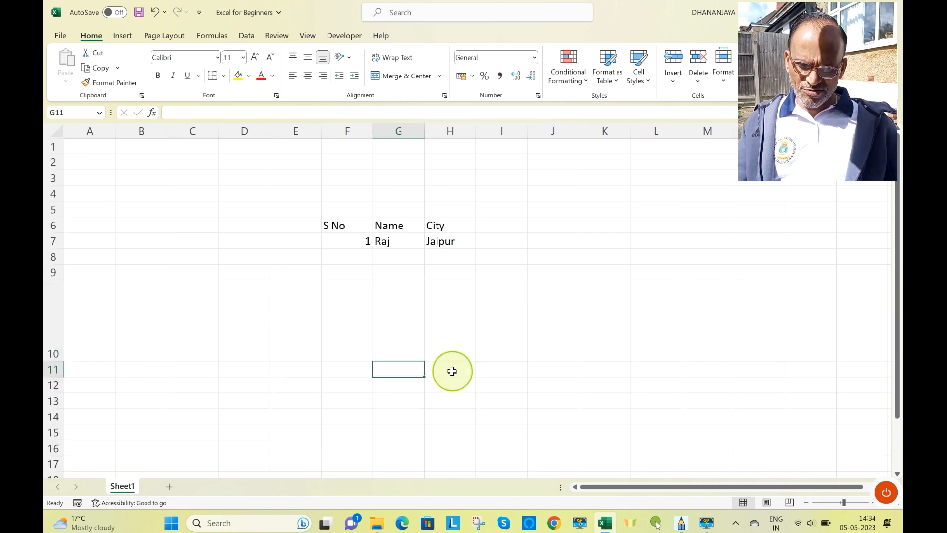
left_click_drag(425, 130, 522, 140)
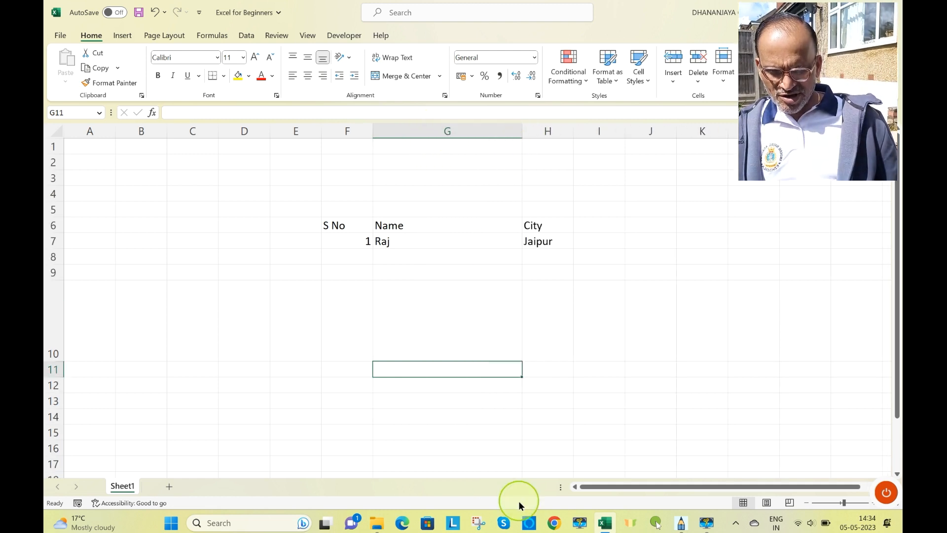
- Increase the font size of cell G10 to 20 and enter the value 10 in it
left_click(445, 328)
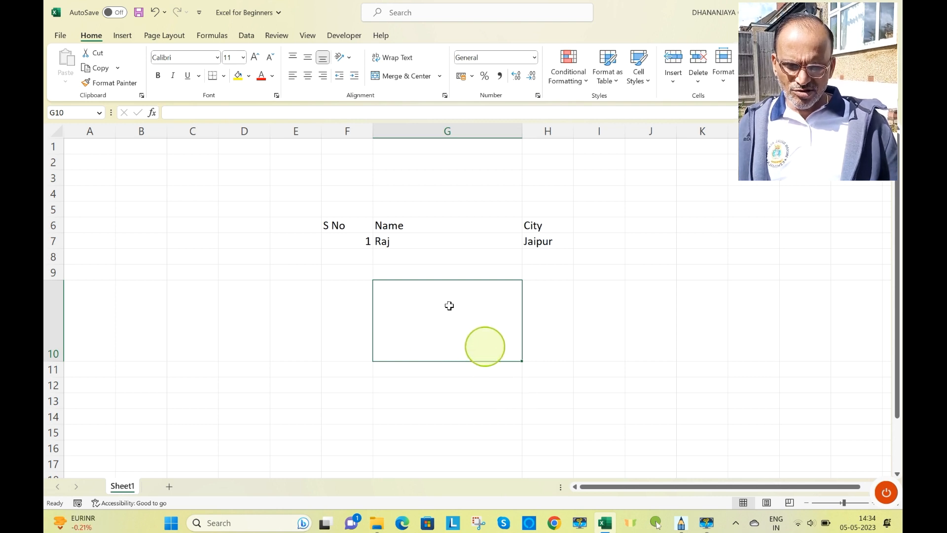
left_click(254, 58)
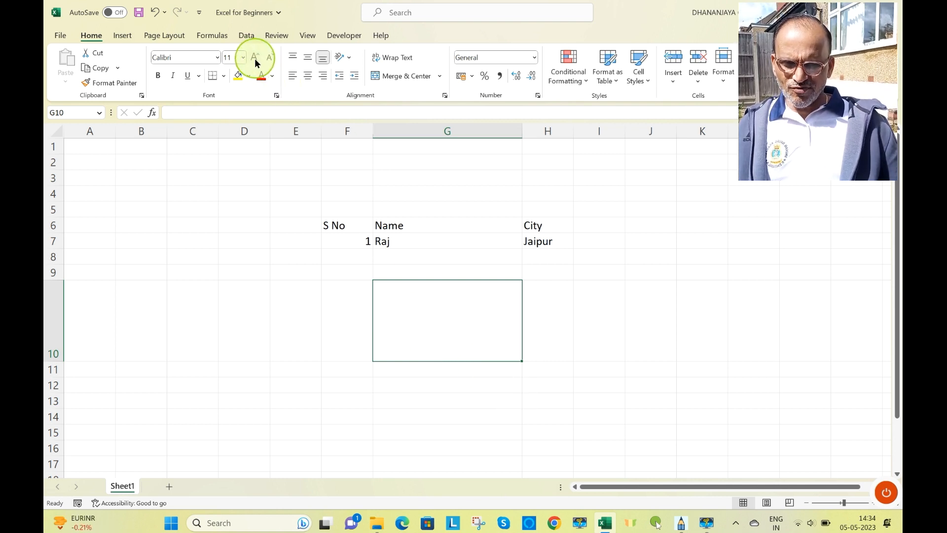
left_click(255, 58)
left_click(255, 58)
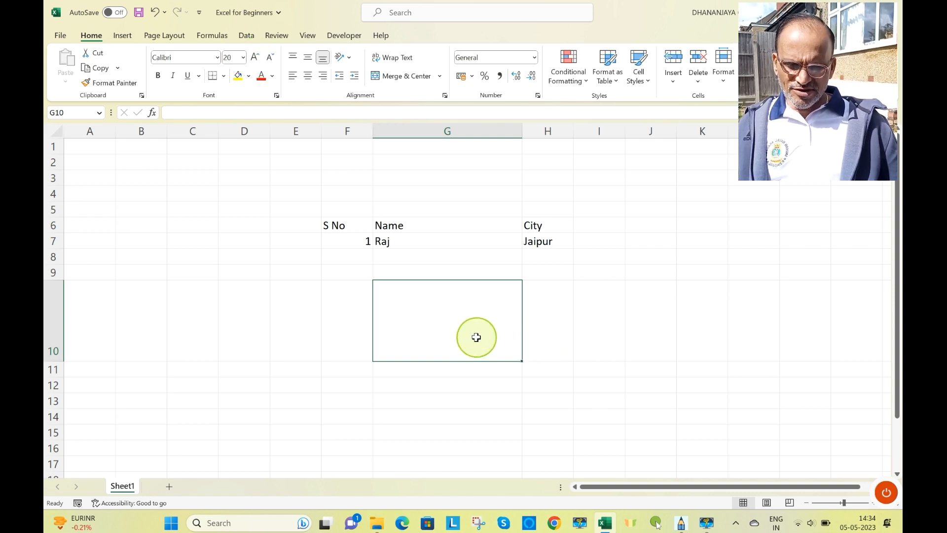
type("10")
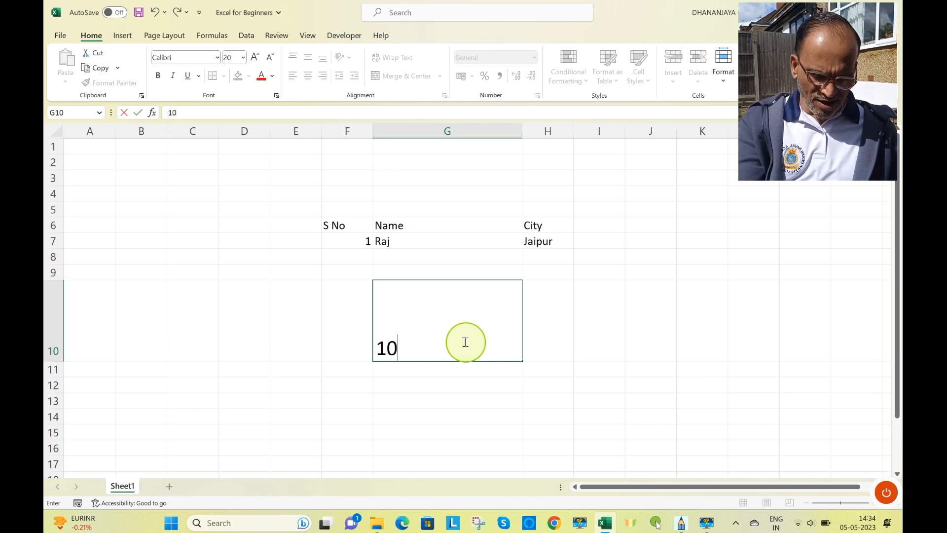
key("Return")
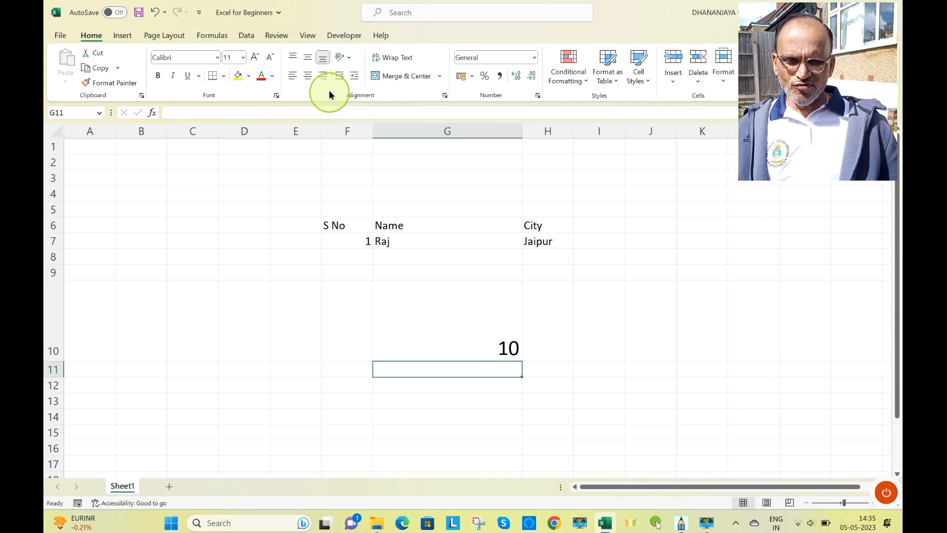
- Centre the value 10 horizontally within cell G10
left_click(307, 78)
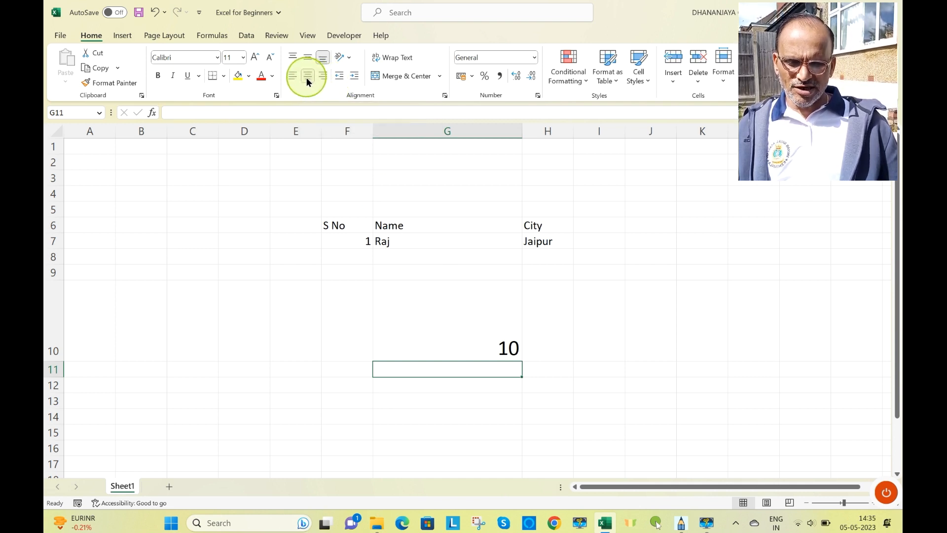
left_click(470, 335)
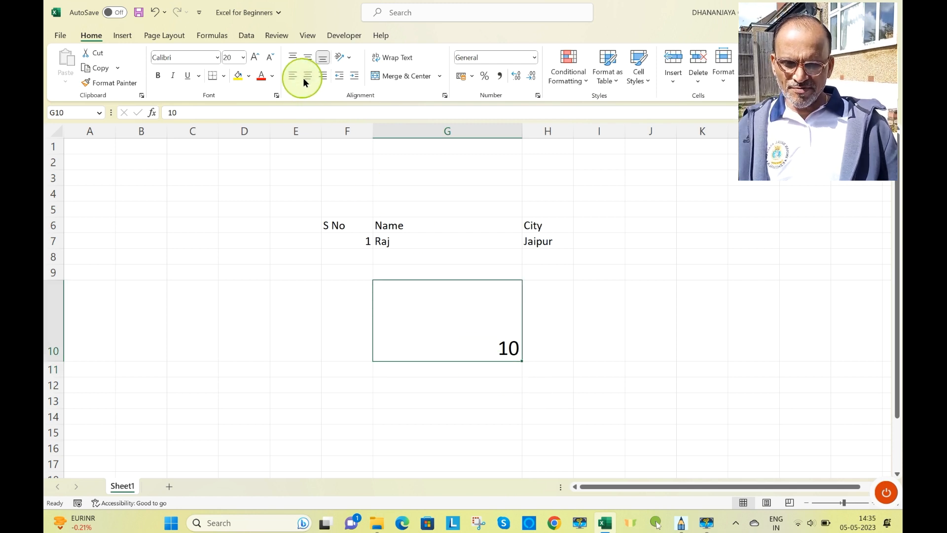
left_click(306, 77)
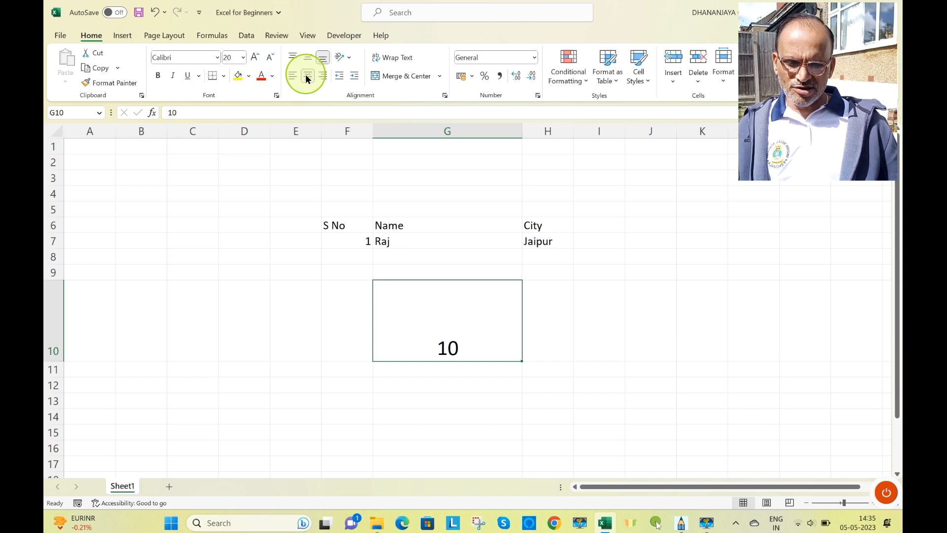
- Try left, centre and right horizontal alignment in turn on the value in cell G10
left_click(292, 77)
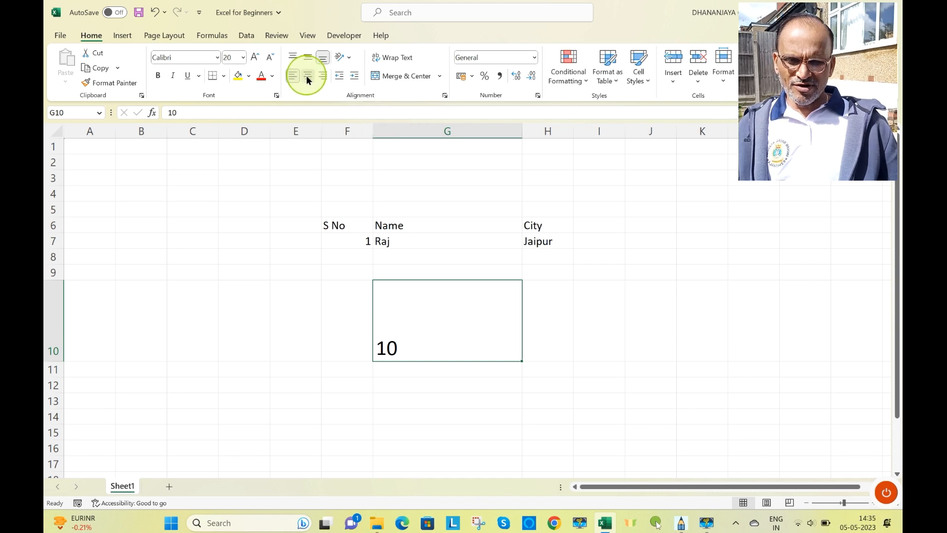
left_click(307, 77)
left_click(324, 76)
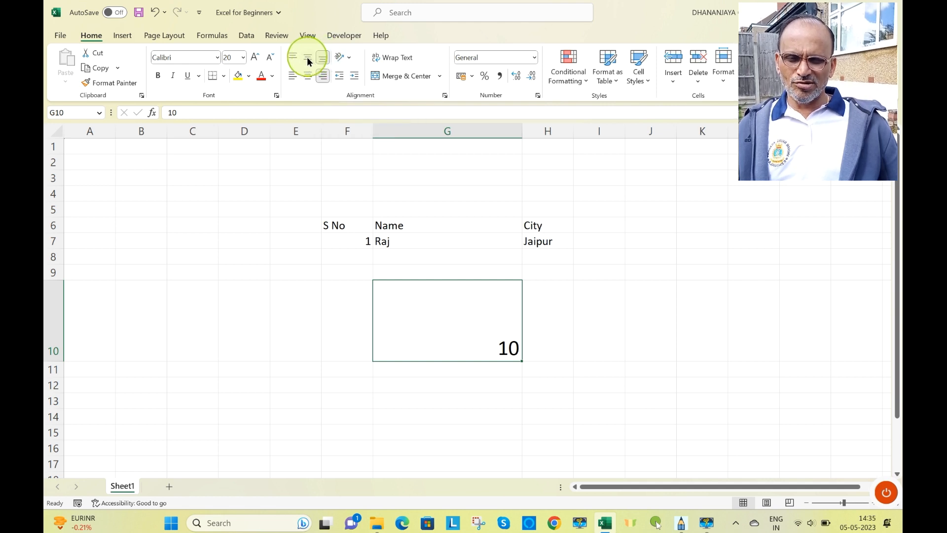
- Try middle and top vertical alignment with different horizontal alignments on cell G10, finishing with the value centred in both directions
left_click(307, 58)
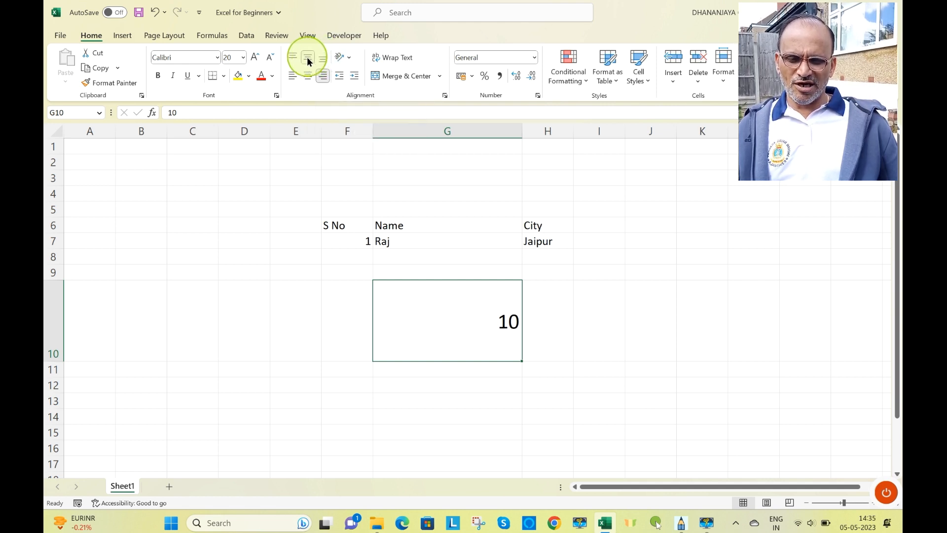
left_click(293, 57)
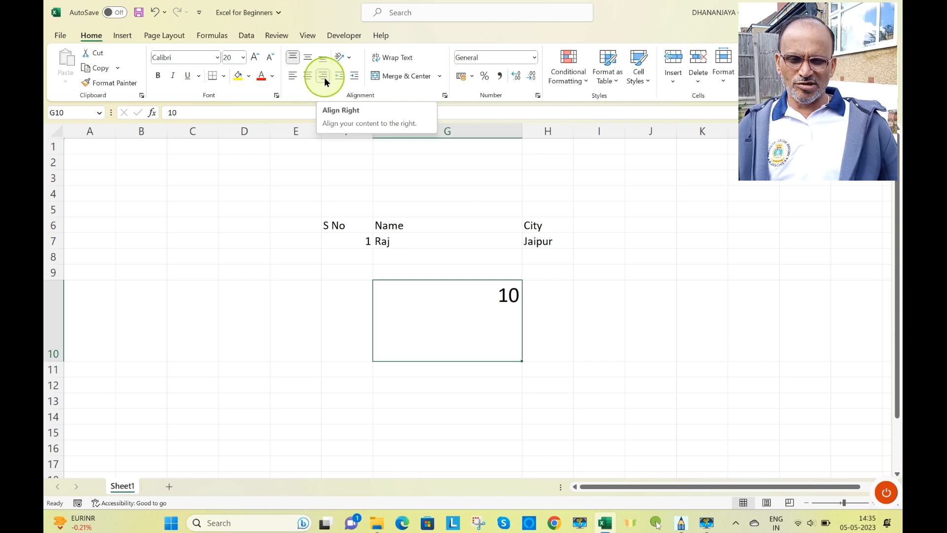
left_click(310, 75)
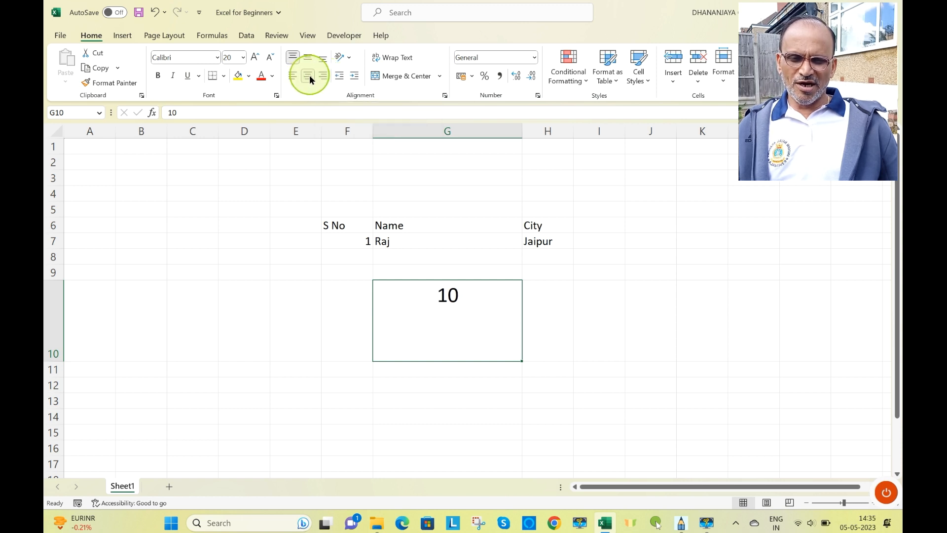
left_click(294, 78)
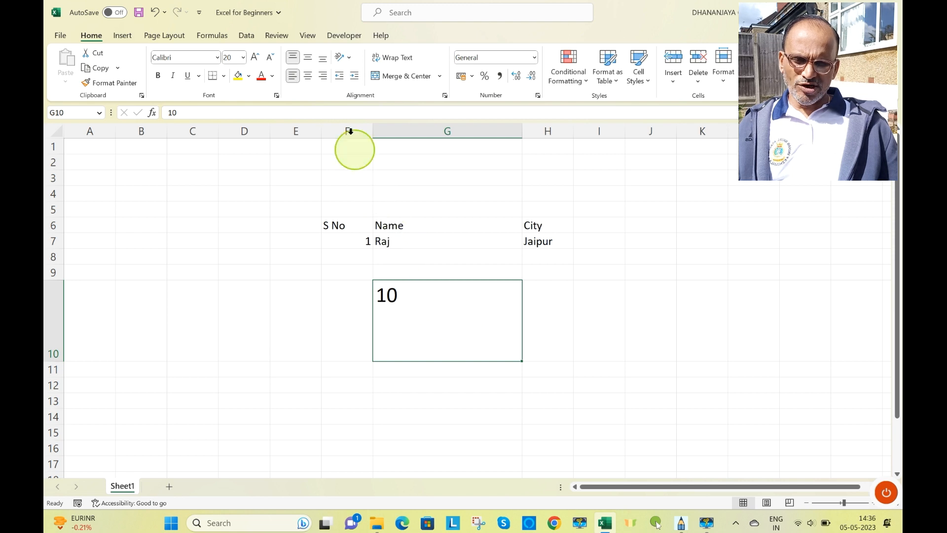
left_click(308, 76)
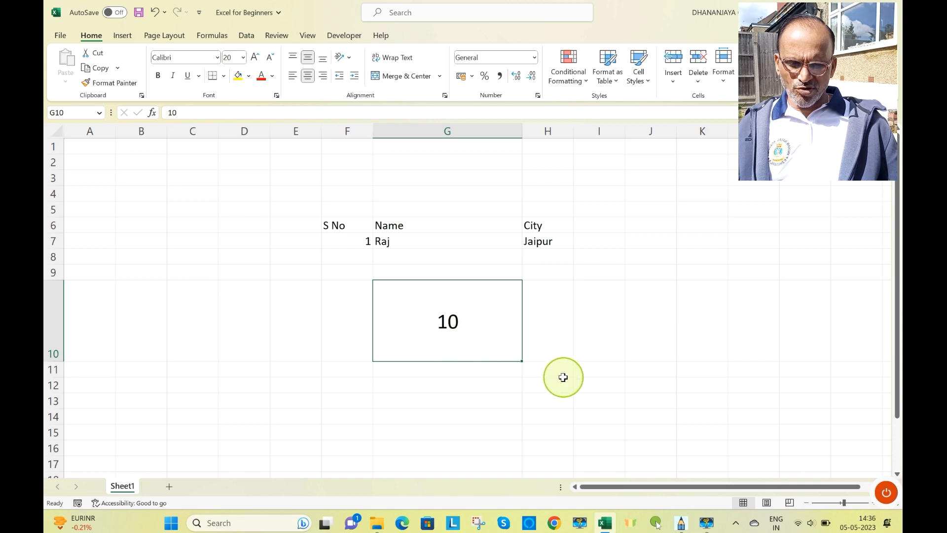
- Replace the value in cell G10 with the text Jaipur
double_click(475, 328)
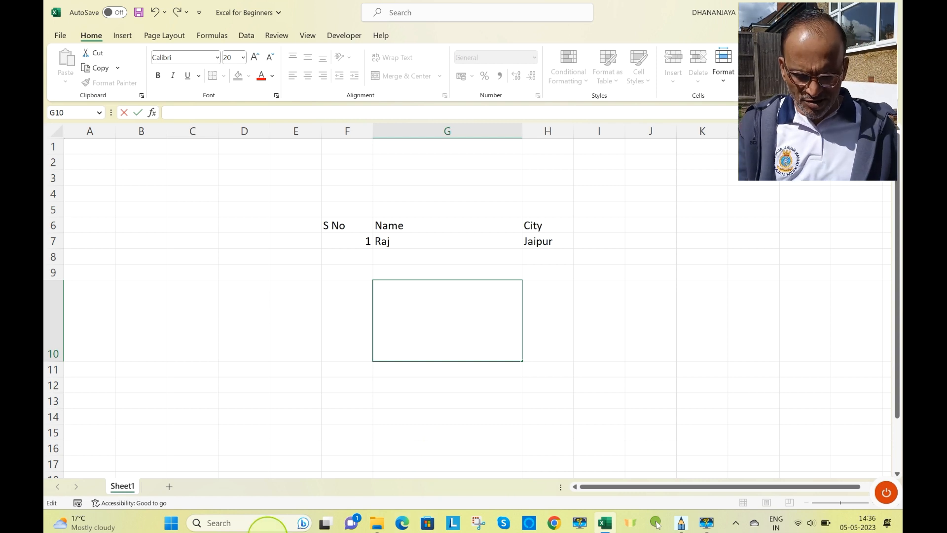
type("Jaipur")
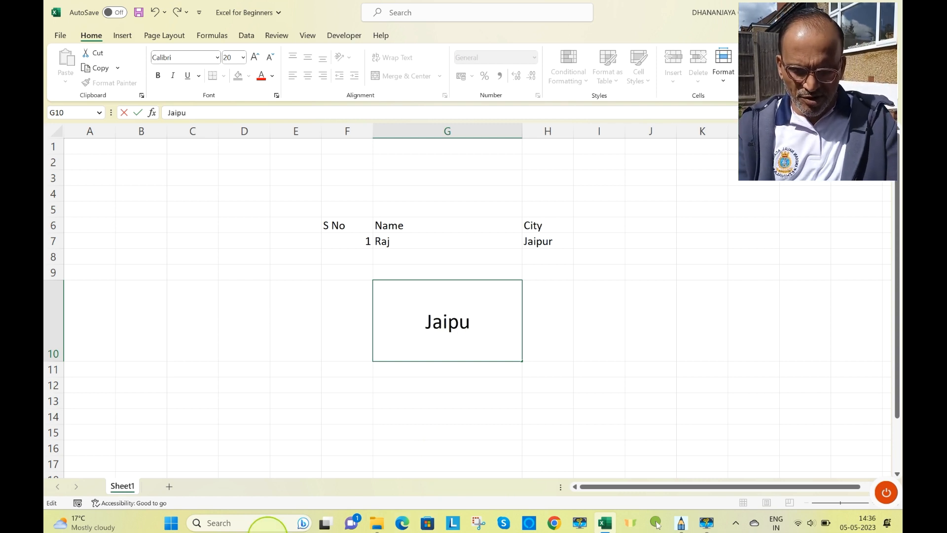
key("Return")
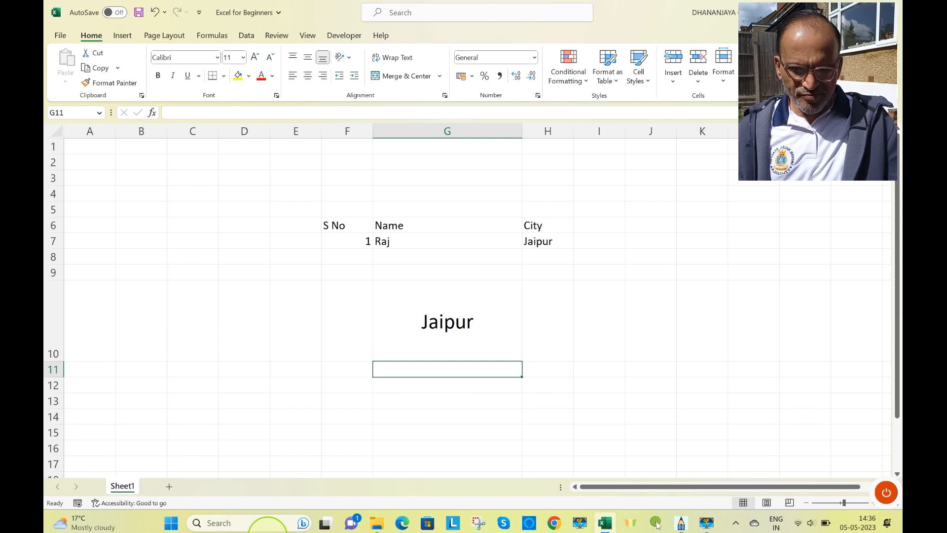
- Try left and right alignment on Jaipur in cell G10, return it to centre, and turn off its middle alignment
left_click(443, 326)
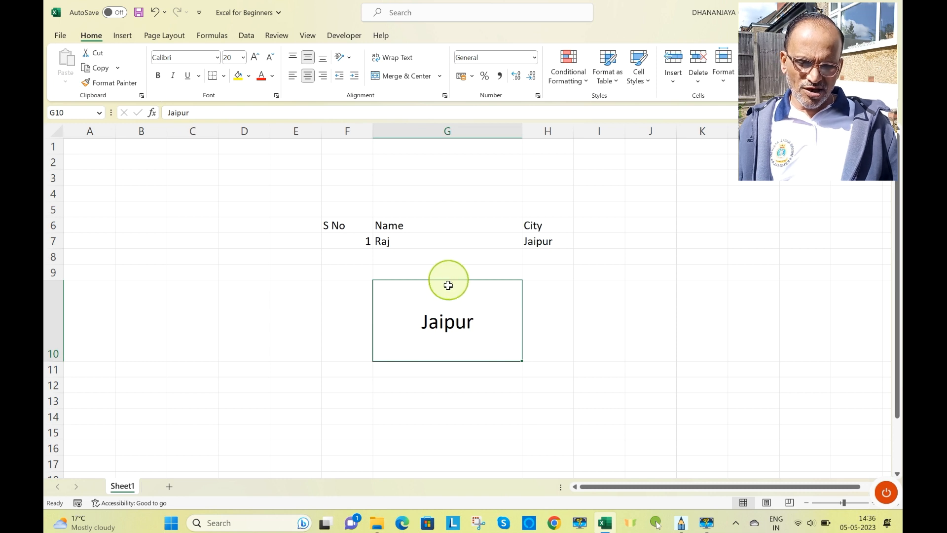
left_click(292, 80)
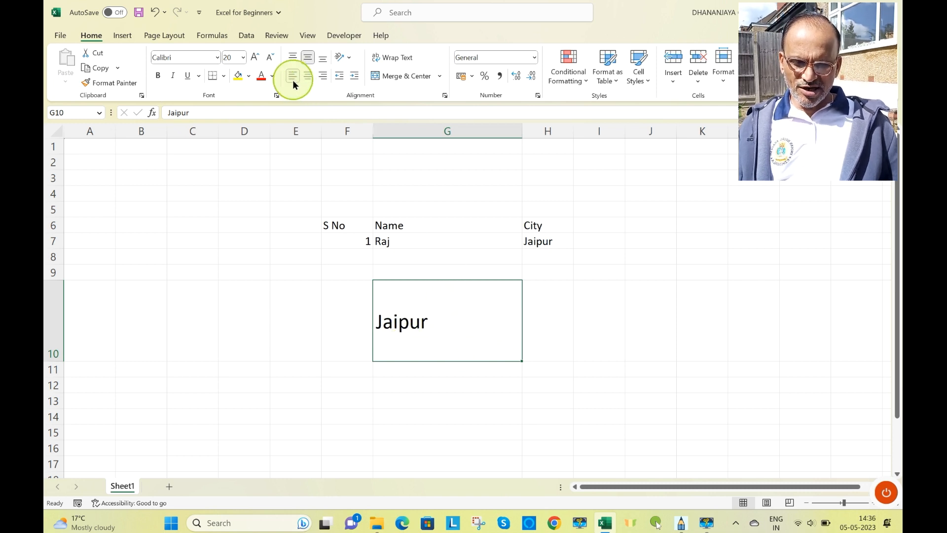
left_click(325, 76)
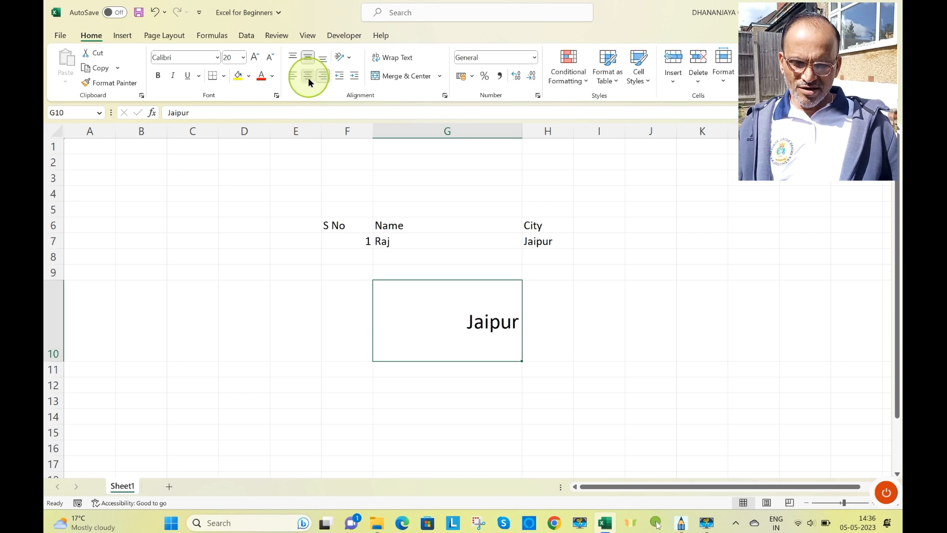
left_click(307, 77)
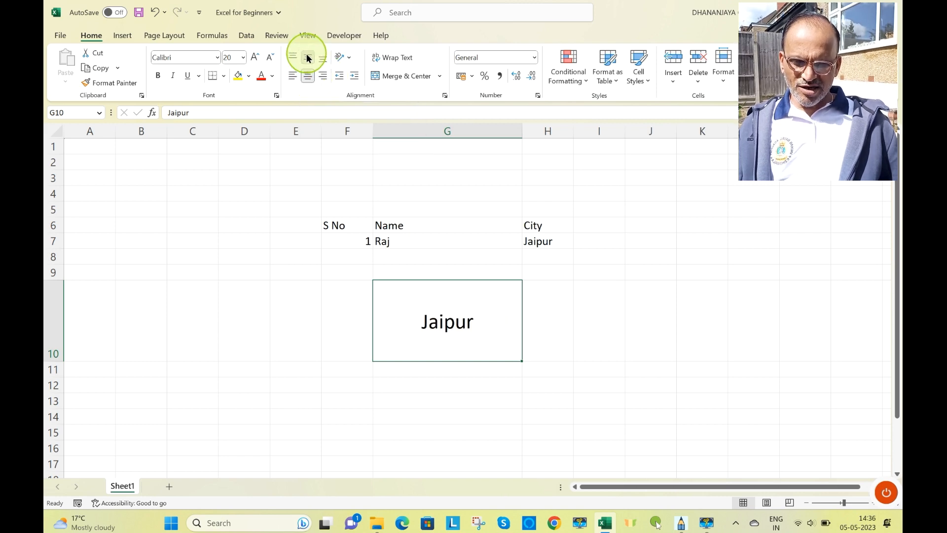
left_click(308, 58)
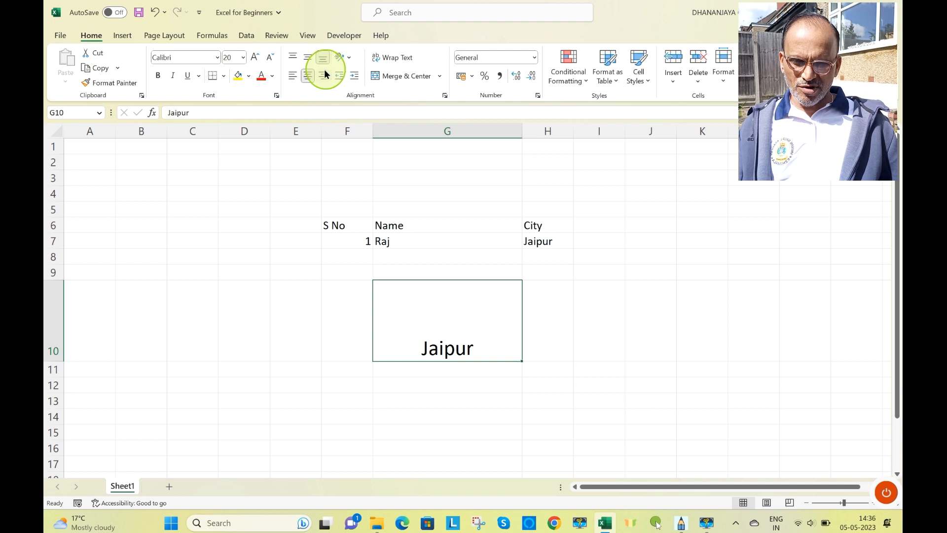
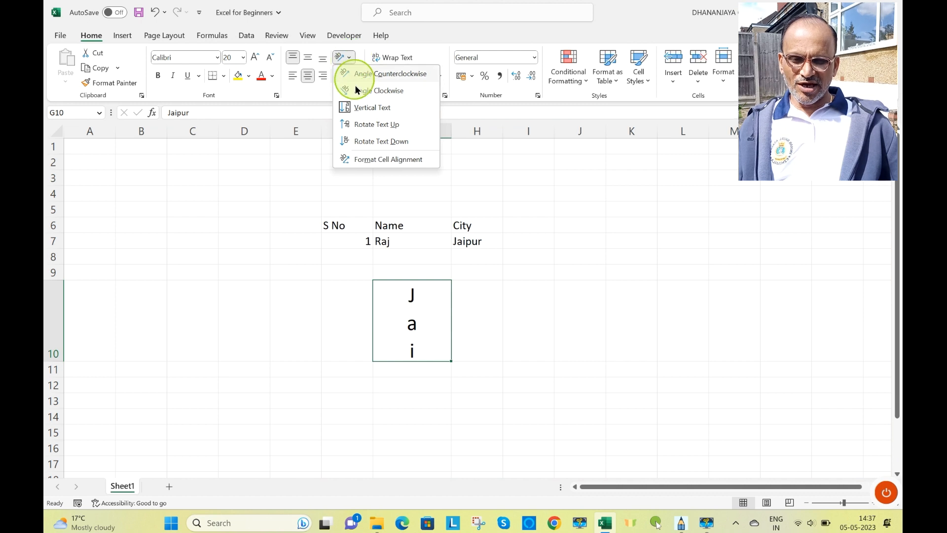
- Try the Rotate Text Up, Angle Clockwise and Angle Counterclockwise orientations in turn on the text in cell G10
left_click(367, 123)
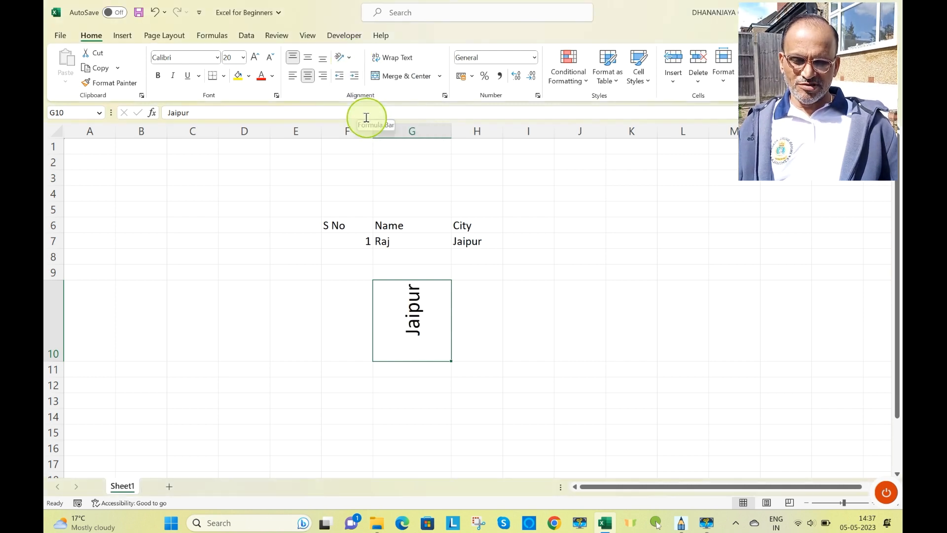
left_click(347, 57)
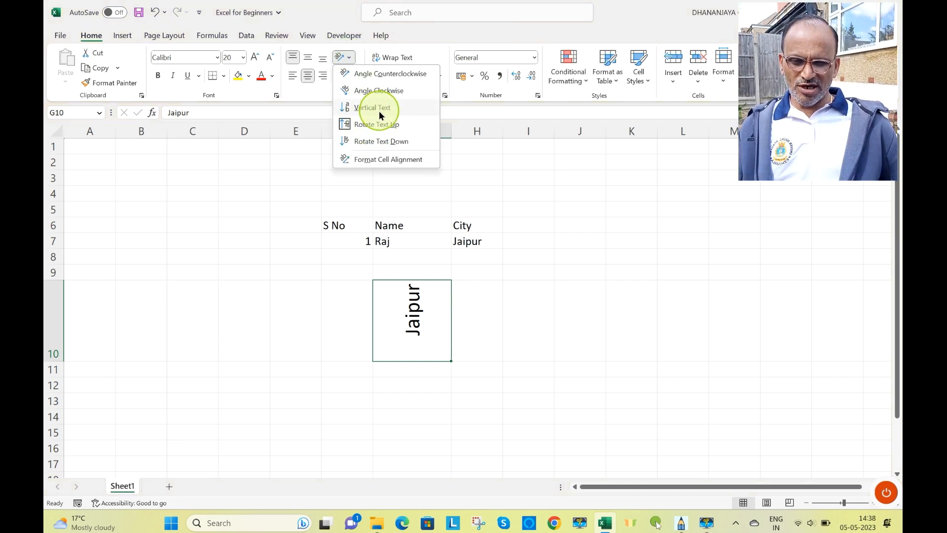
left_click(379, 91)
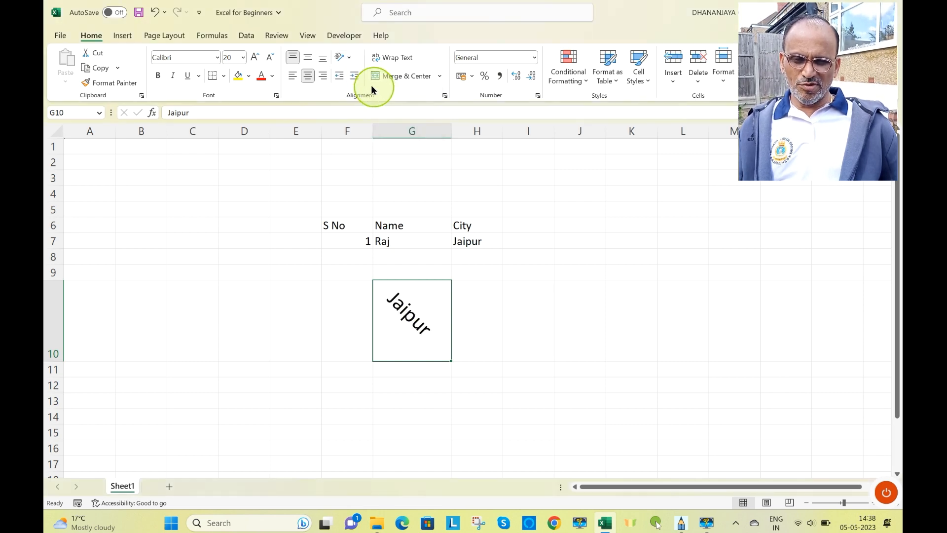
left_click(349, 58)
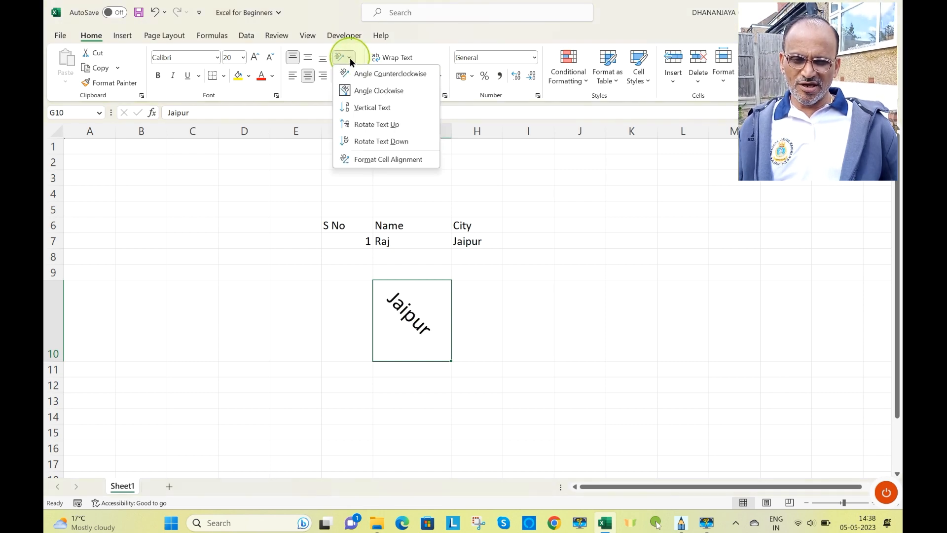
left_click(386, 74)
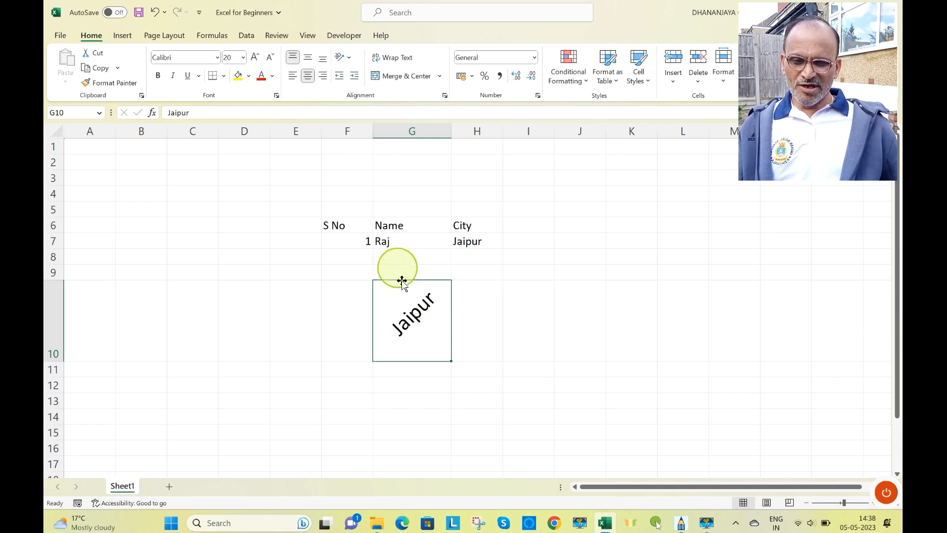
- Set the text orientation of cell G10 to -40 degrees in the Format Cells alignment settings
left_click(349, 58)
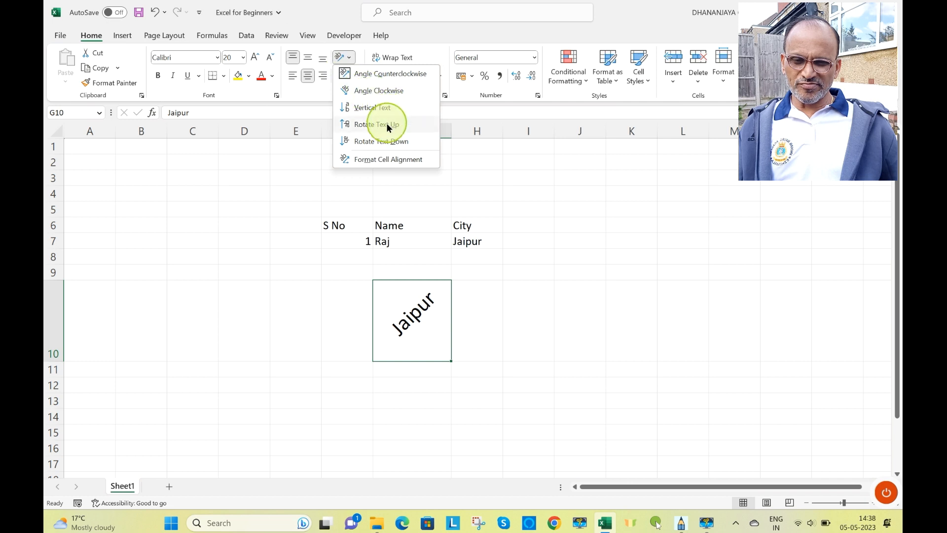
left_click(380, 159)
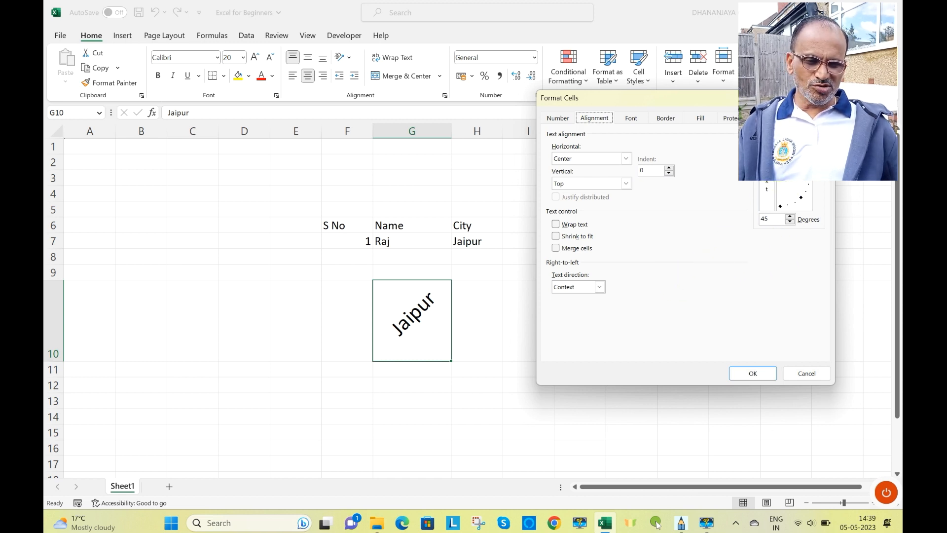
left_click(802, 196)
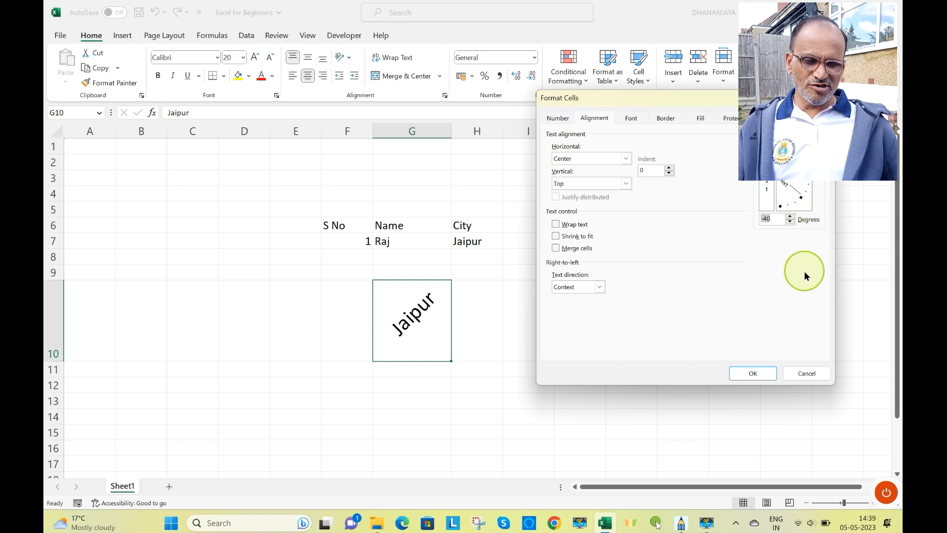
left_click(754, 374)
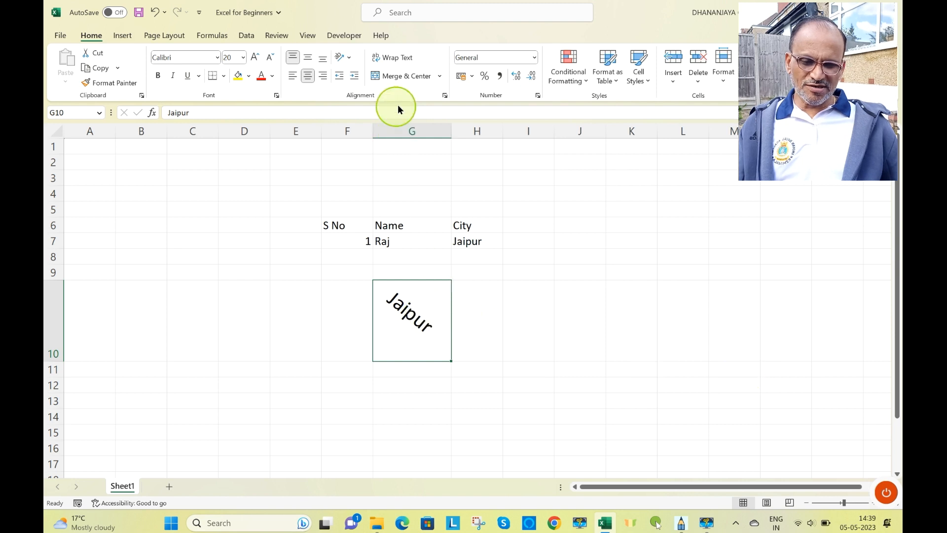
- Set the text orientation of cell G10 to 0 degrees and reduce the height of row 10 to about 32
left_click(347, 56)
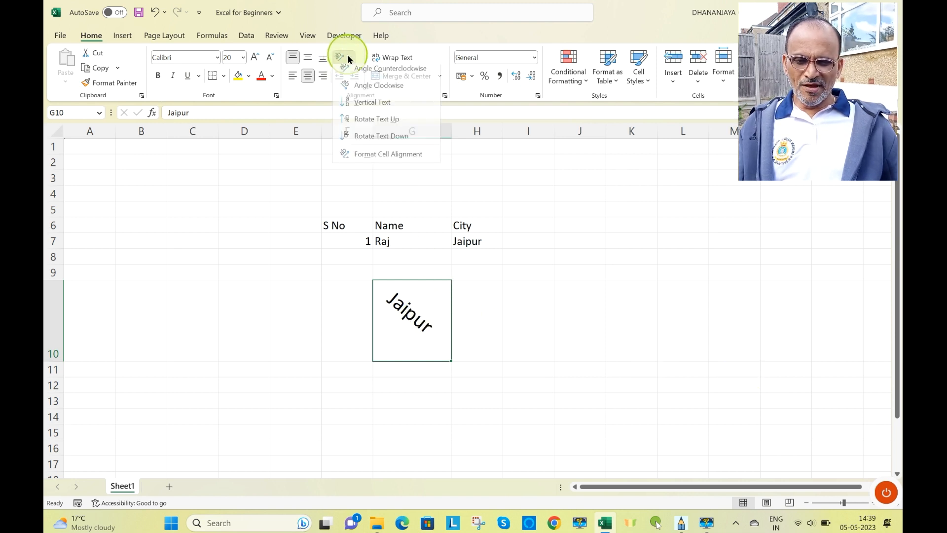
left_click(371, 159)
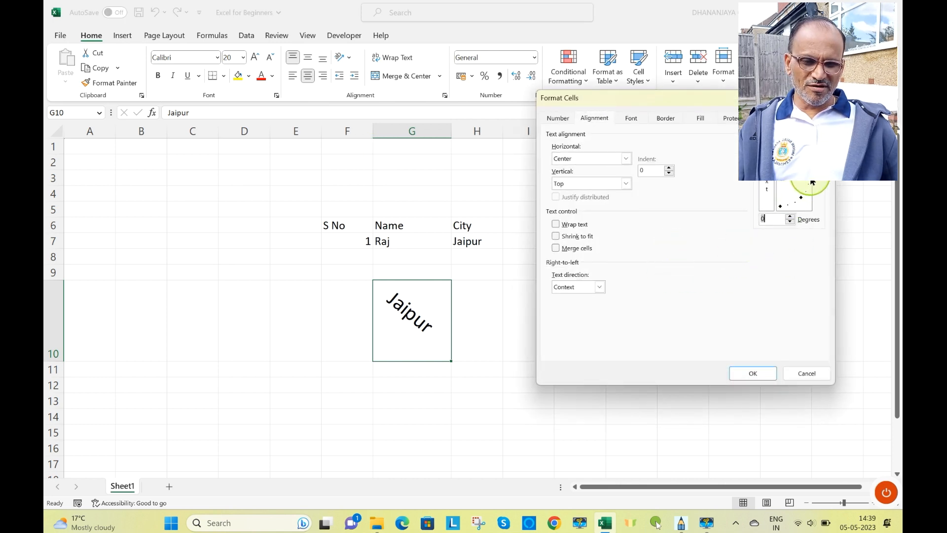
left_click(754, 373)
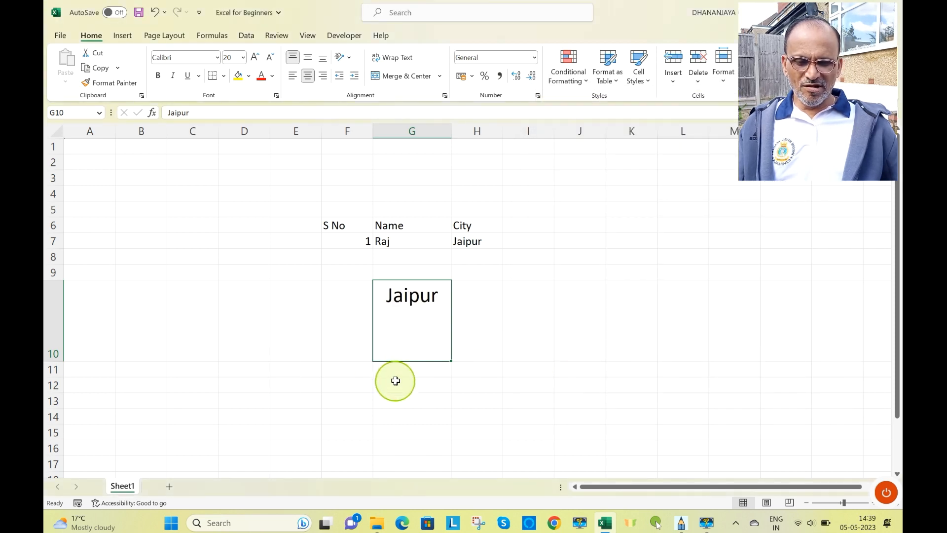
left_click_drag(62, 363, 67, 314)
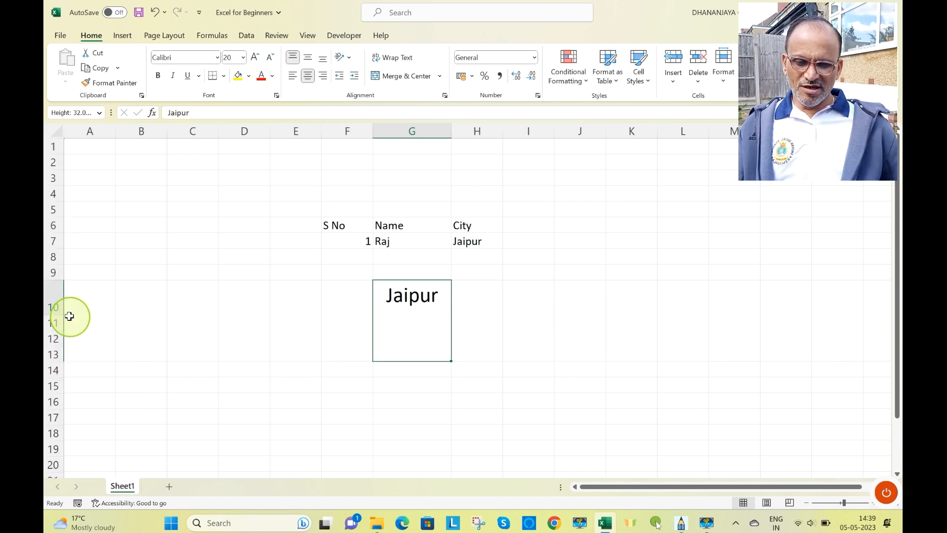
- Replace the text Jaipur in cell G10 with a short sample street address
double_click(450, 301)
left_click_drag(449, 296, 351, 287)
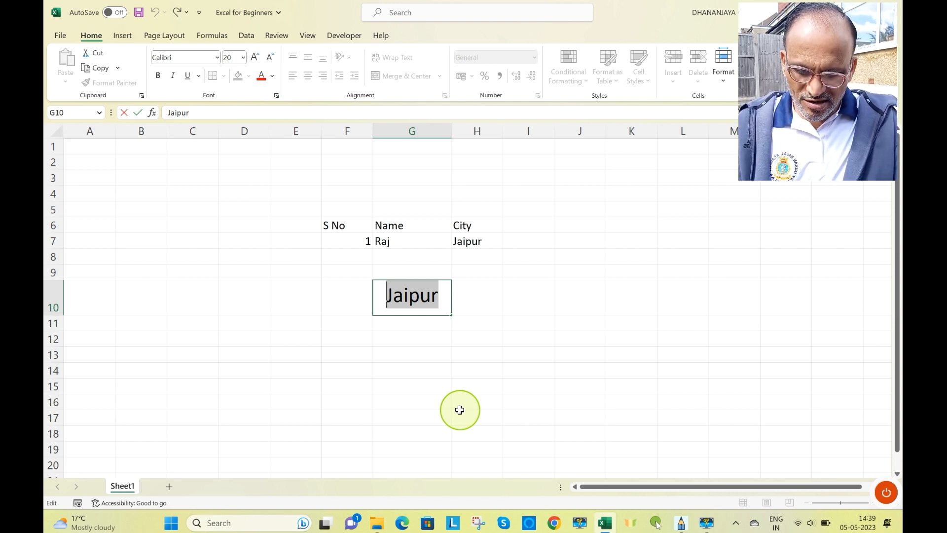
type("2,")
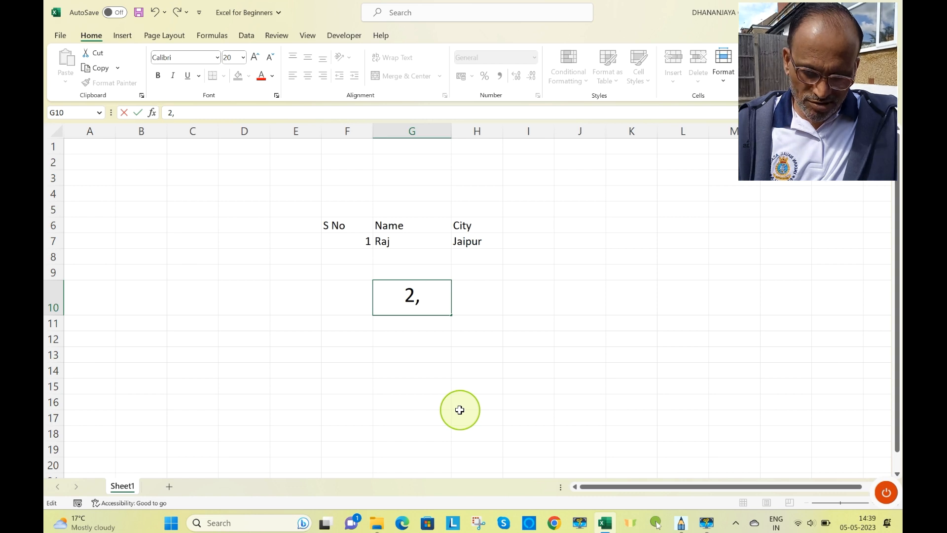
type("ke")
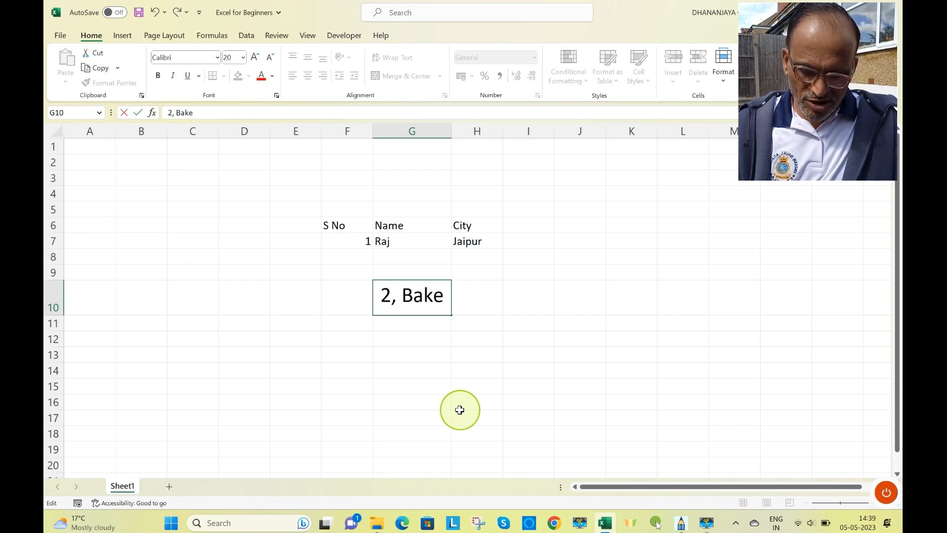
type("r Street")
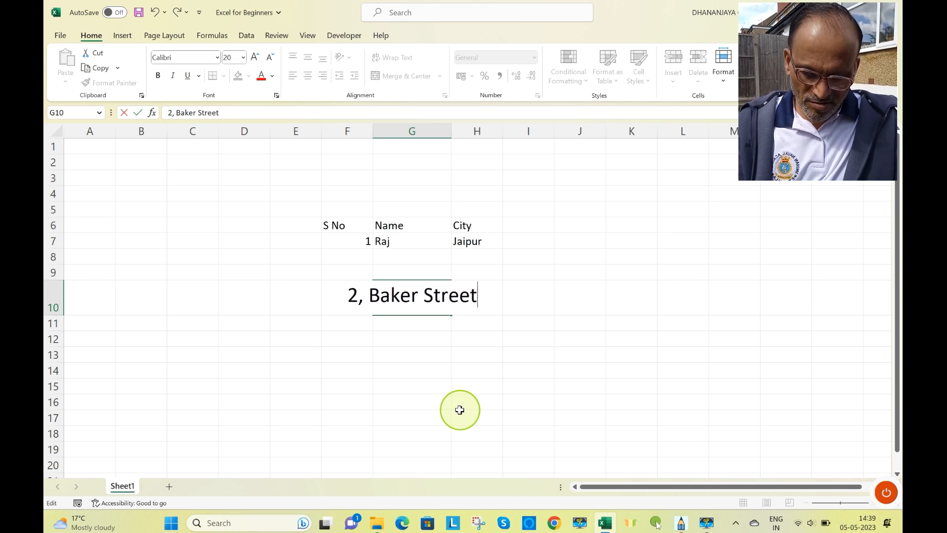
type(",")
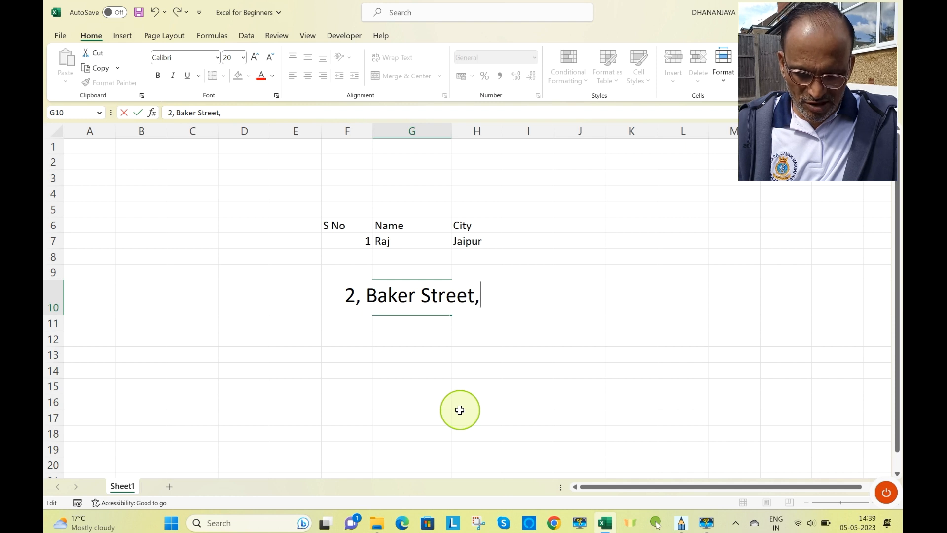
key("BackSpace")
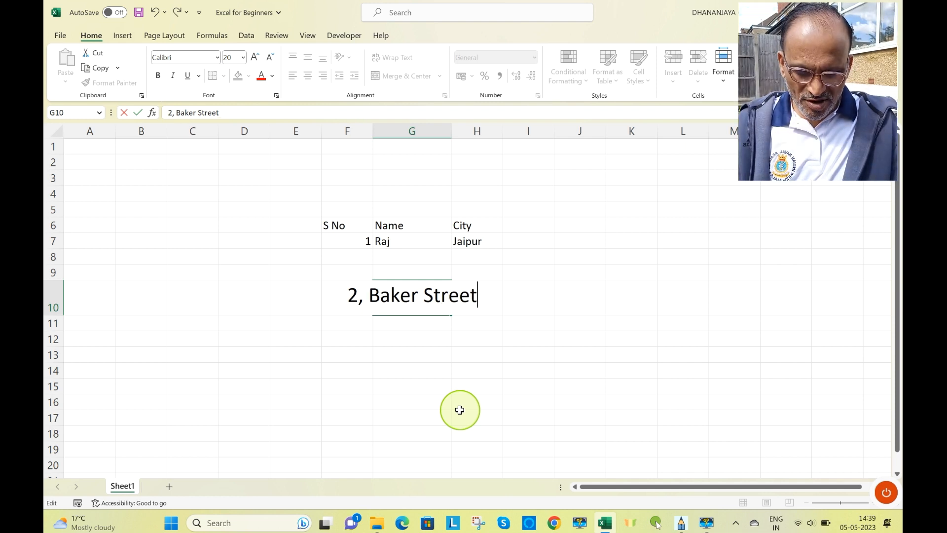
key("Return")
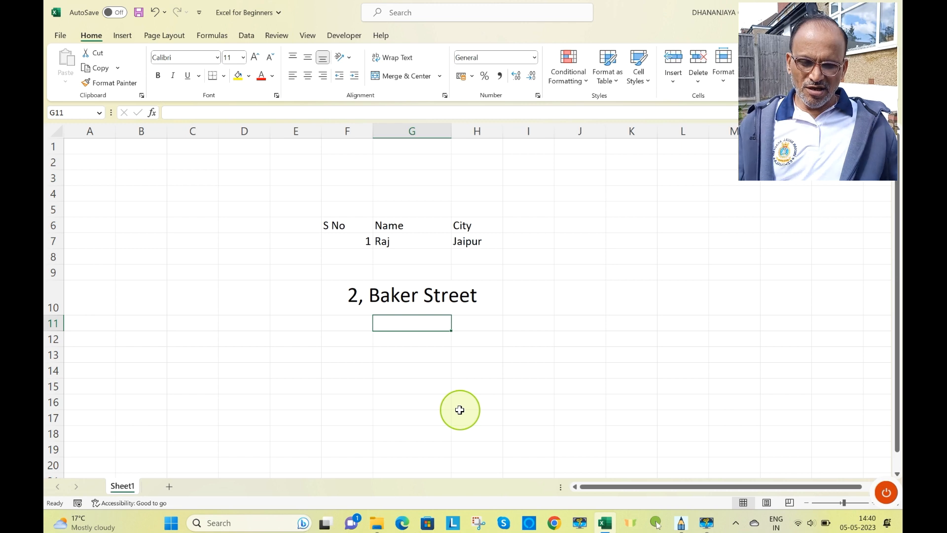
- Left-align the street address in cell G10
left_click(385, 293)
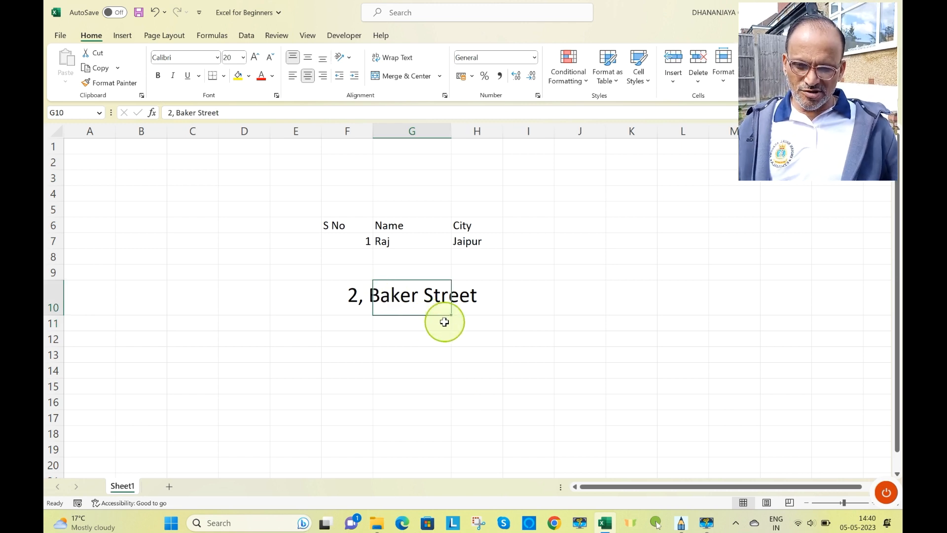
left_click(355, 301)
left_click(421, 301)
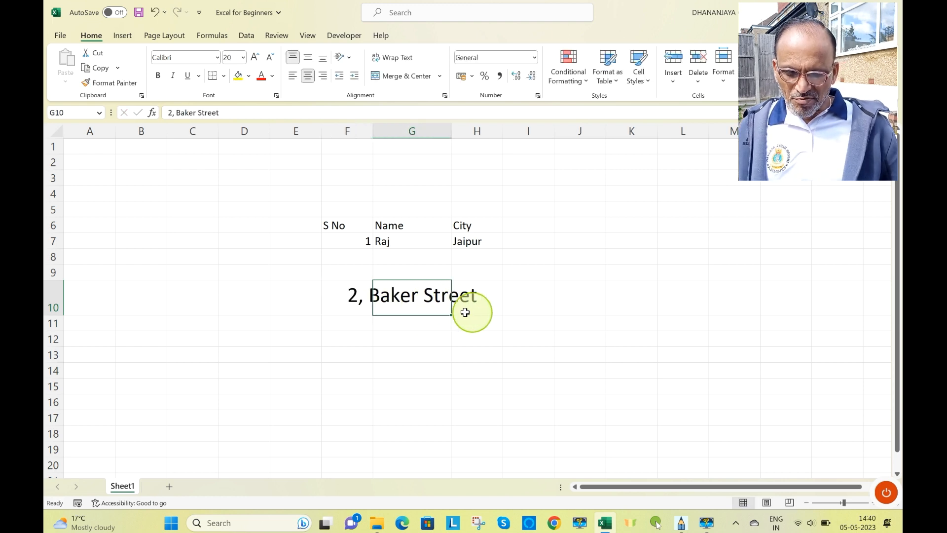
left_click(444, 351)
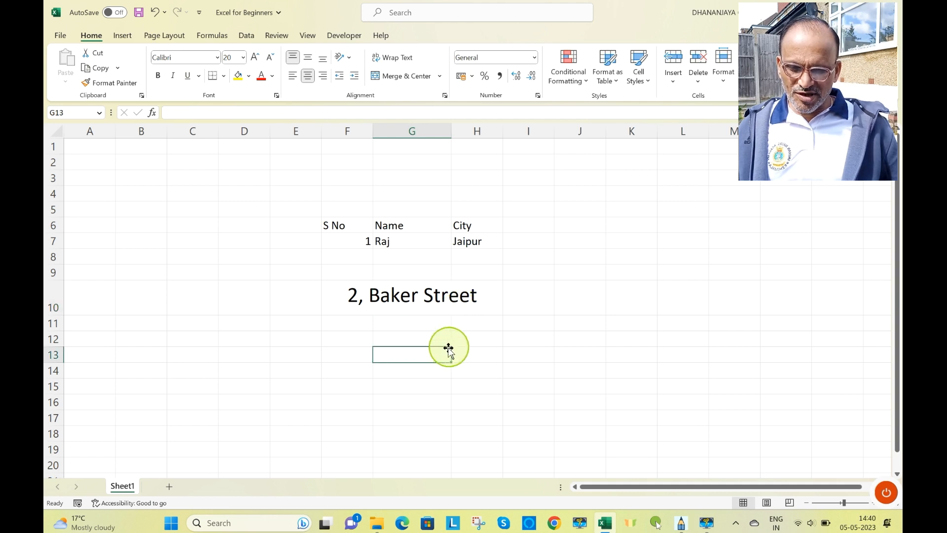
left_click(402, 301)
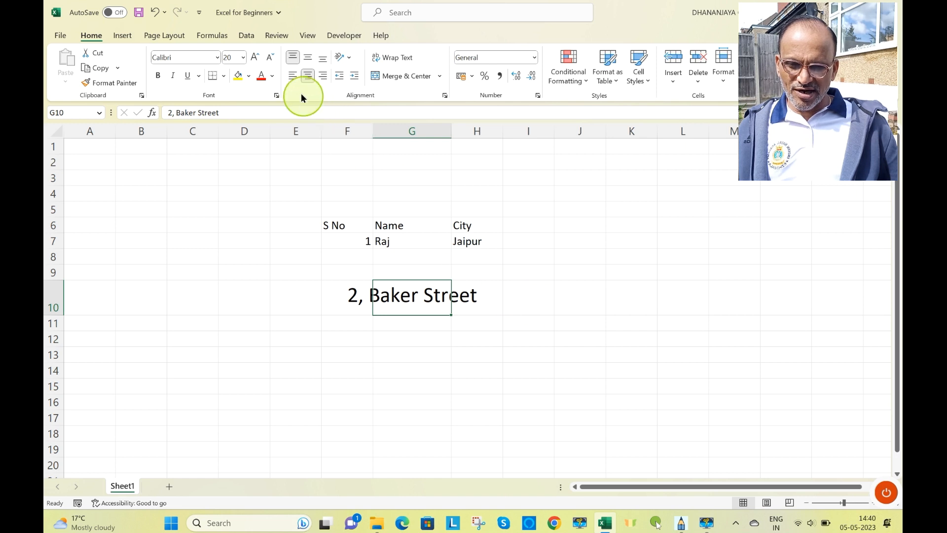
left_click(292, 78)
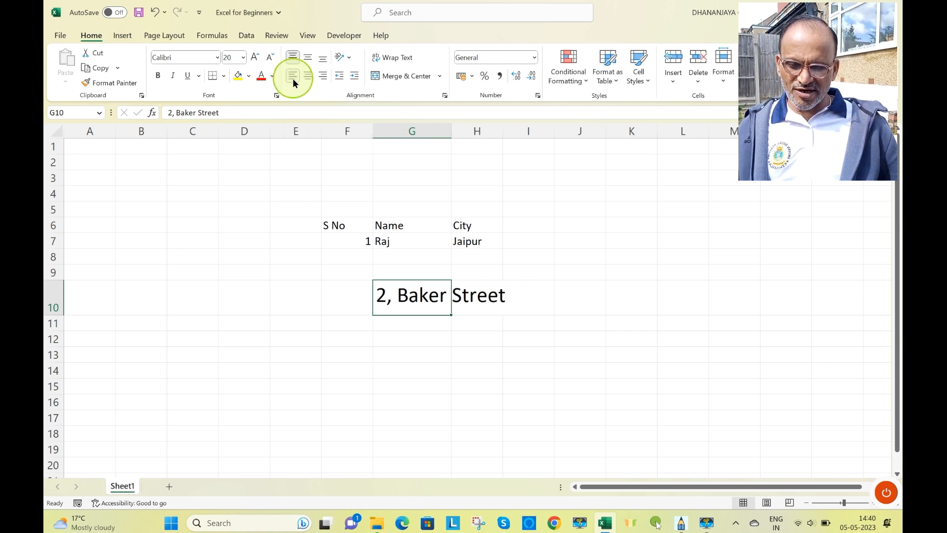
- Compare cells G10 and H10 and the formula bar content to see which cell holds the overflowing address
left_click(497, 388)
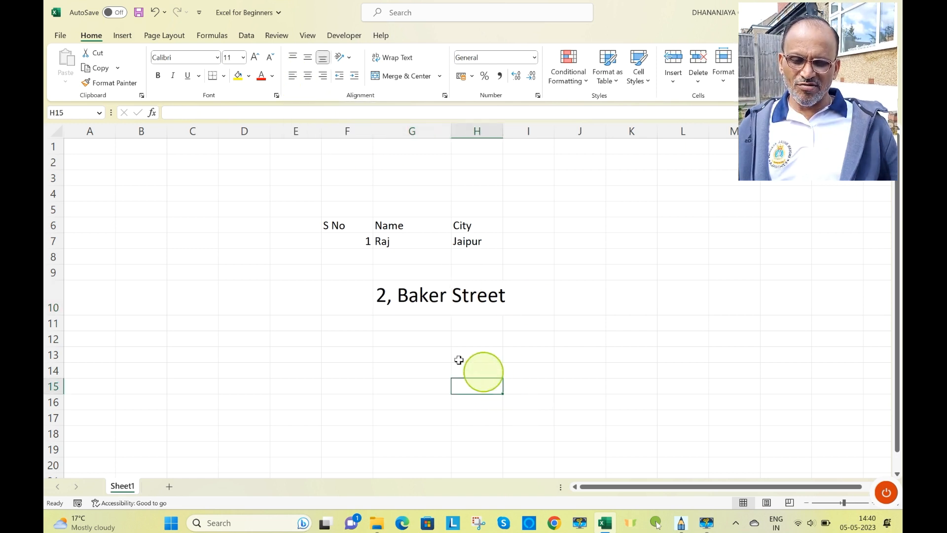
left_click(387, 294)
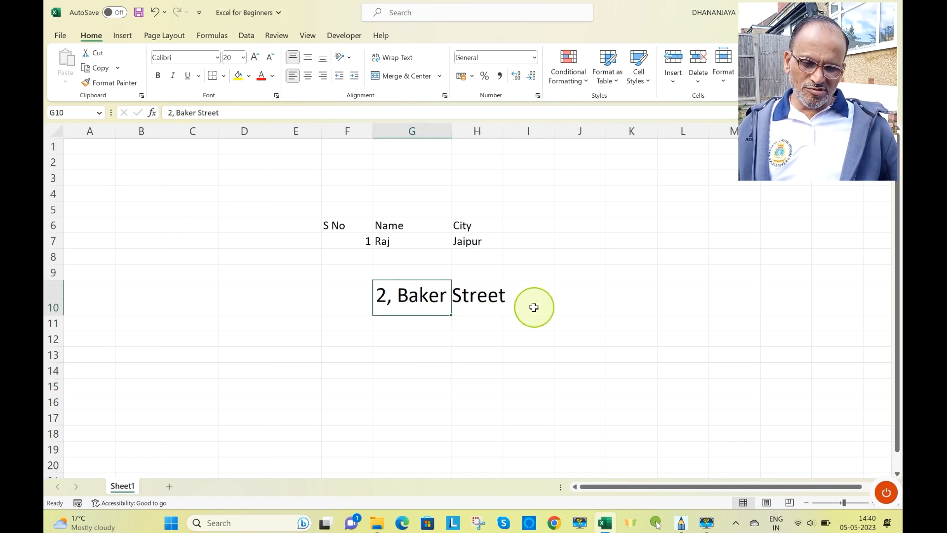
left_click(509, 355)
left_click(482, 295)
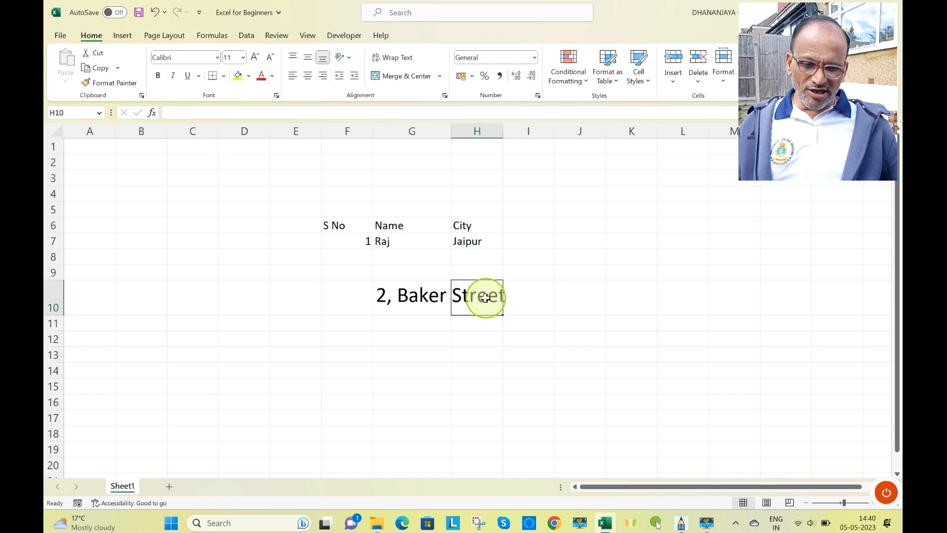
left_click(402, 305)
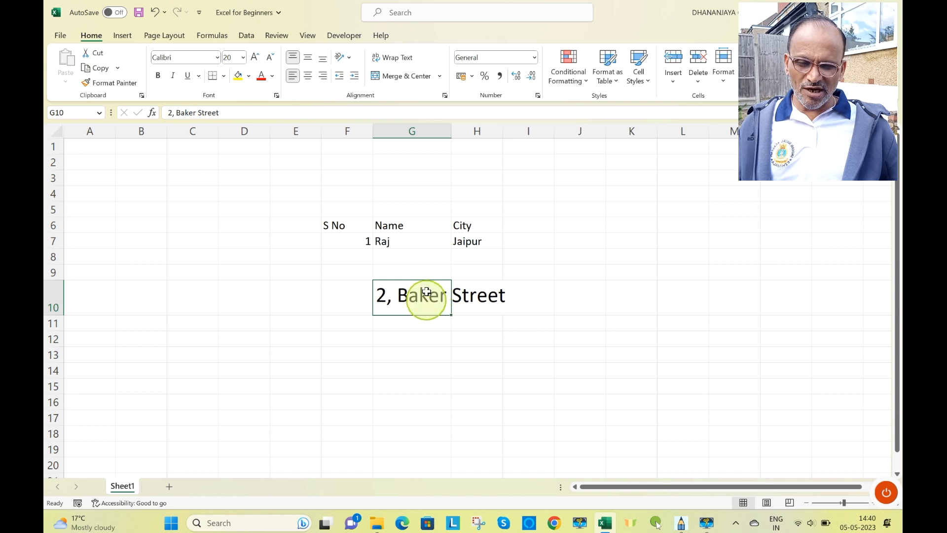
left_click_drag(228, 114, 143, 97)
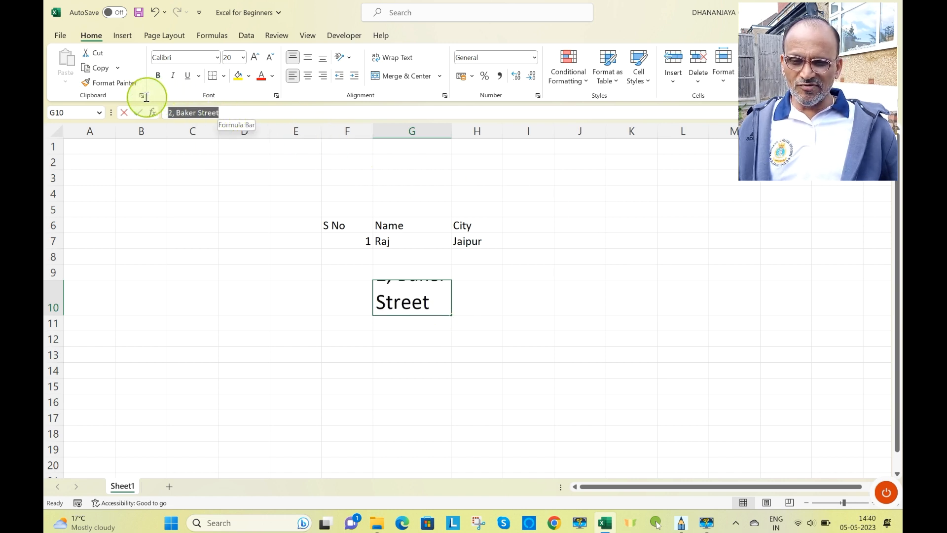
key("Return")
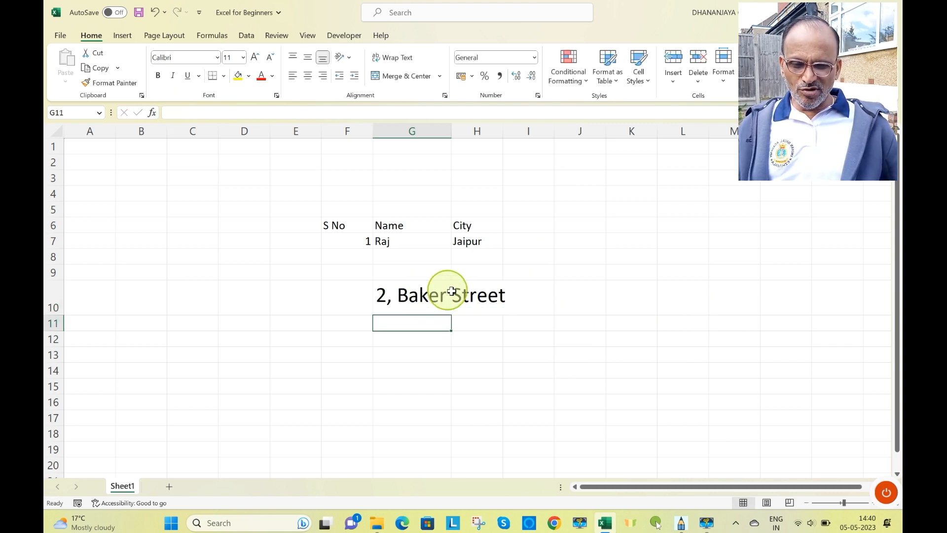
- Turn on Wrap text for cell G10 in the Format Cells alignment settings and increase row 10's height to fit two lines
left_click(418, 297)
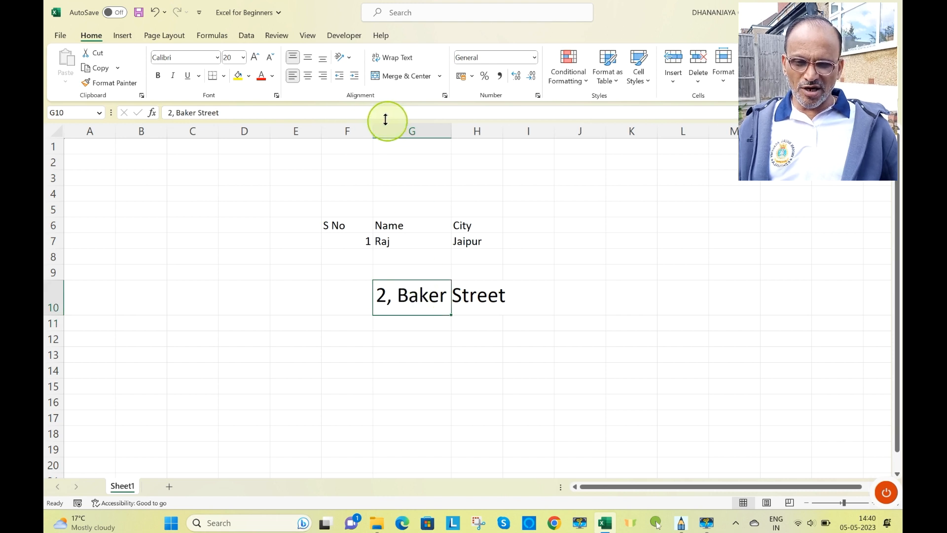
left_click(351, 58)
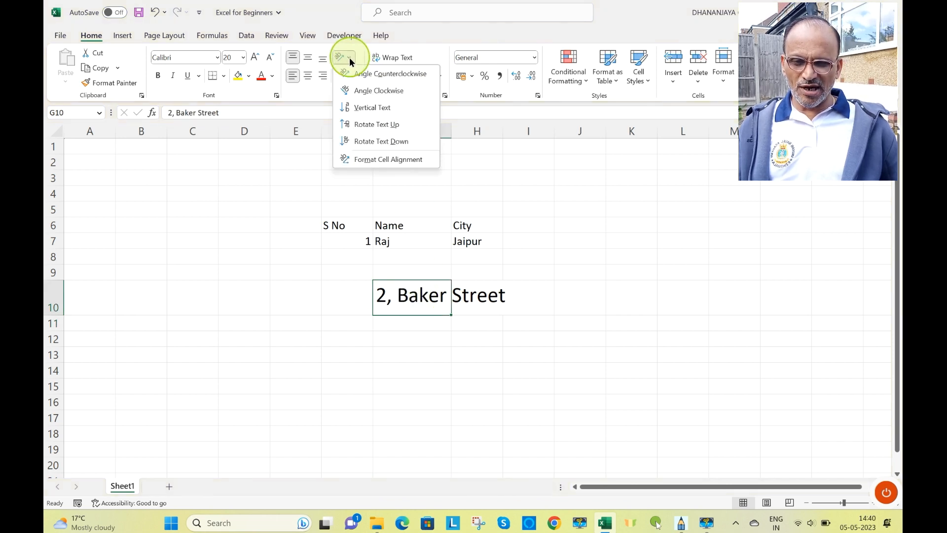
left_click(379, 160)
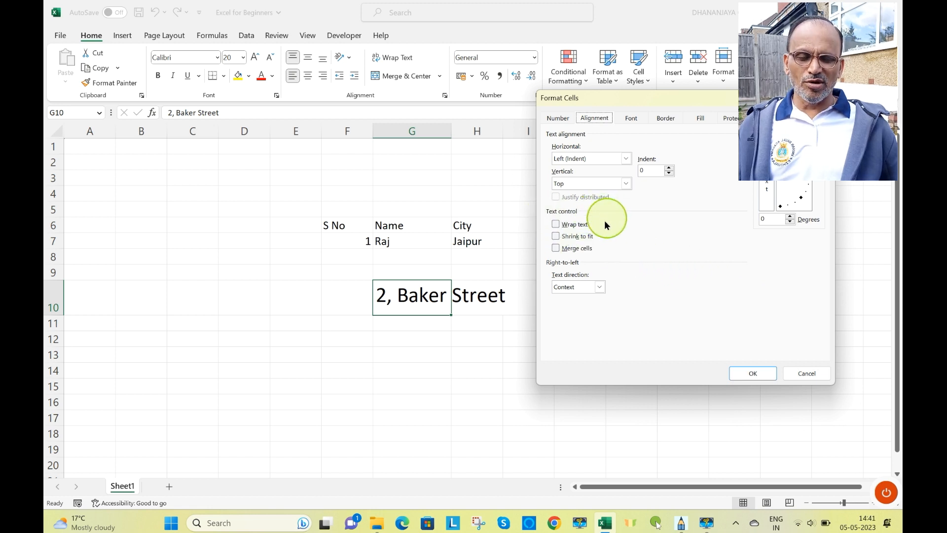
left_click(558, 226)
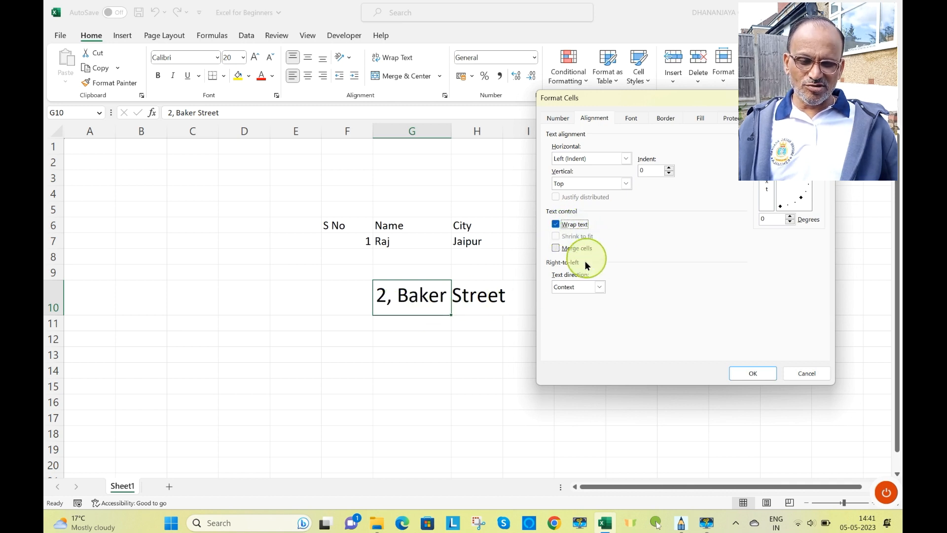
left_click(745, 373)
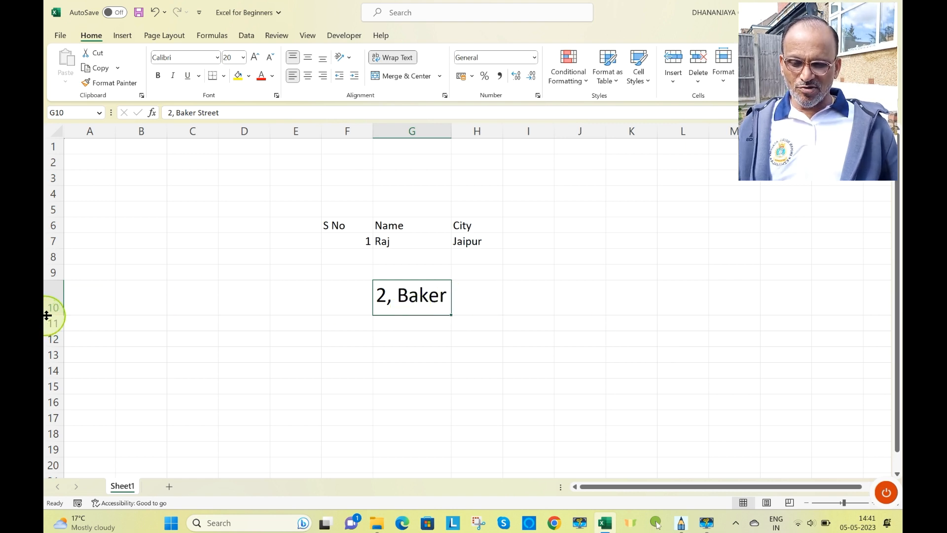
left_click_drag(47, 314, 45, 352)
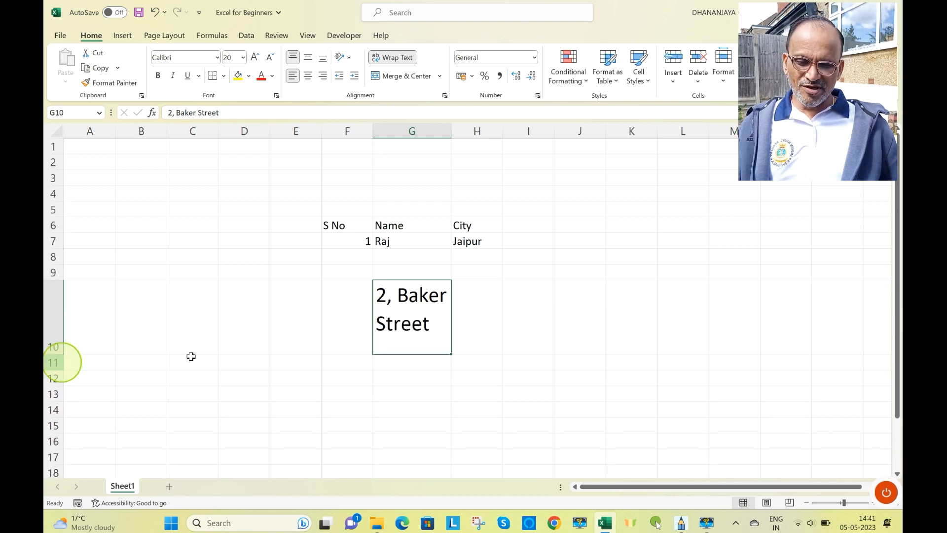
left_click(479, 331)
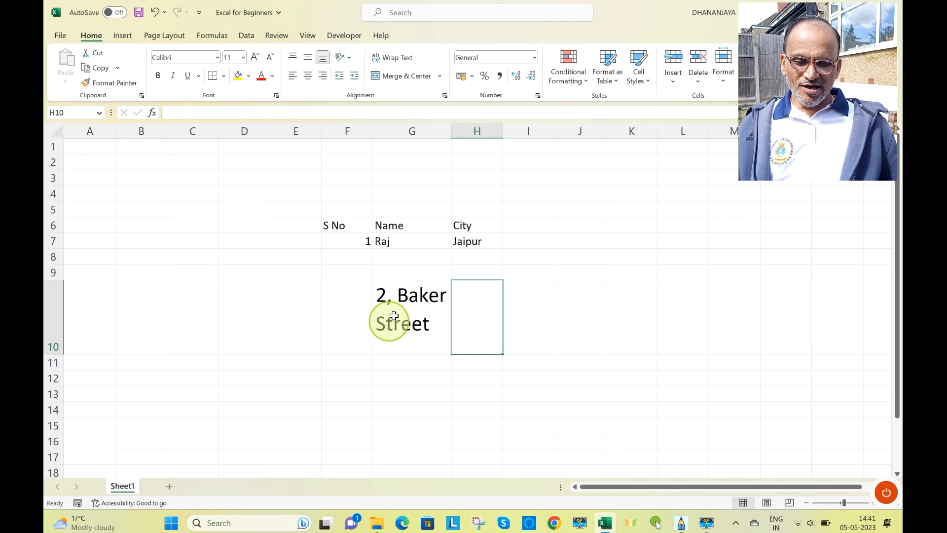
left_click(391, 131)
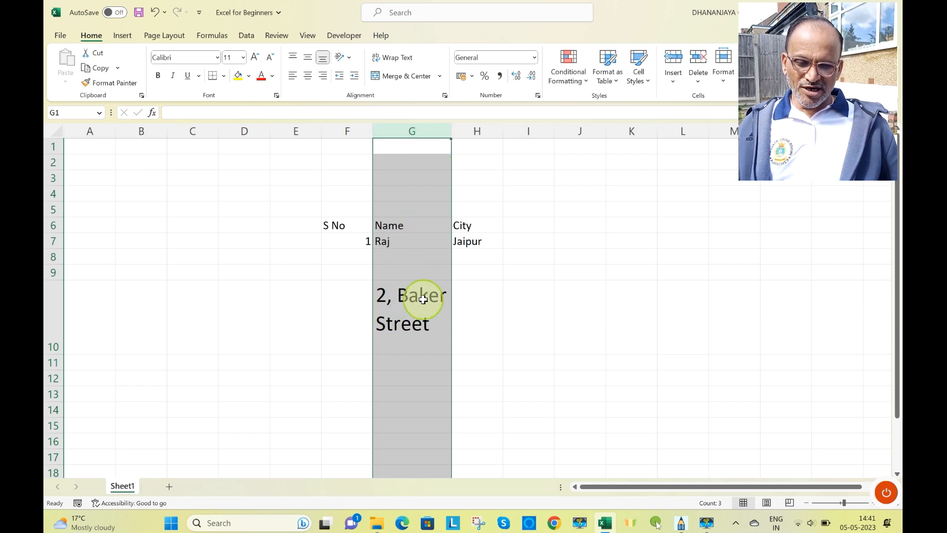
left_click(417, 321)
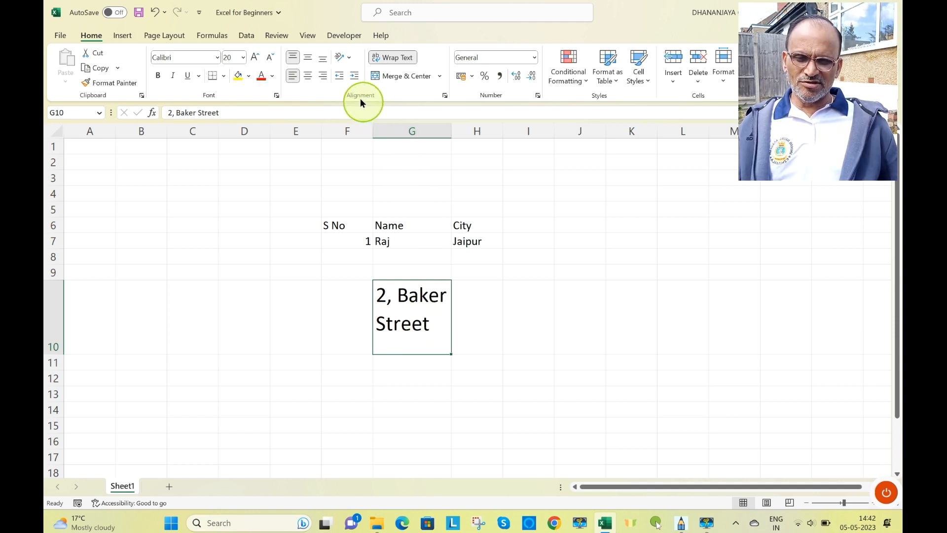
left_click(549, 324)
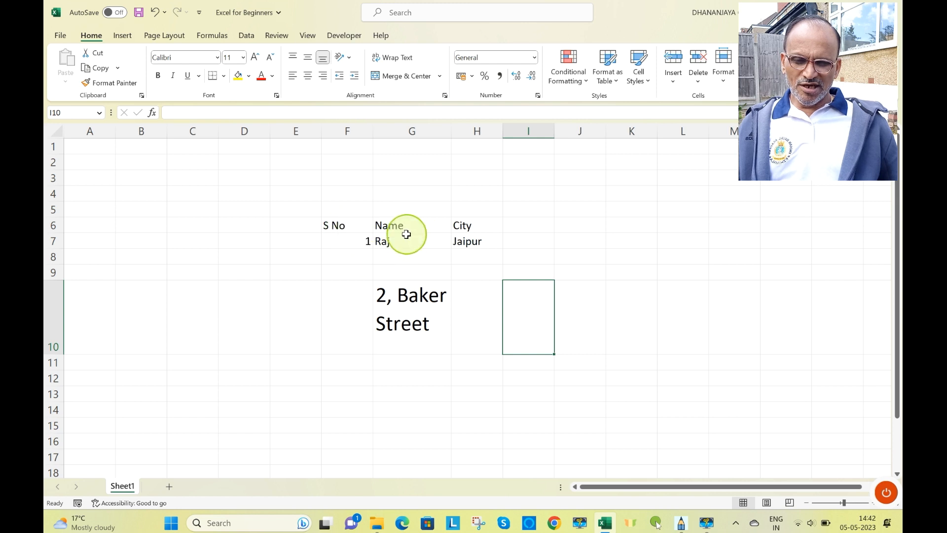
- Enter the title My Friends List in cell F4 above the table
left_click(351, 192)
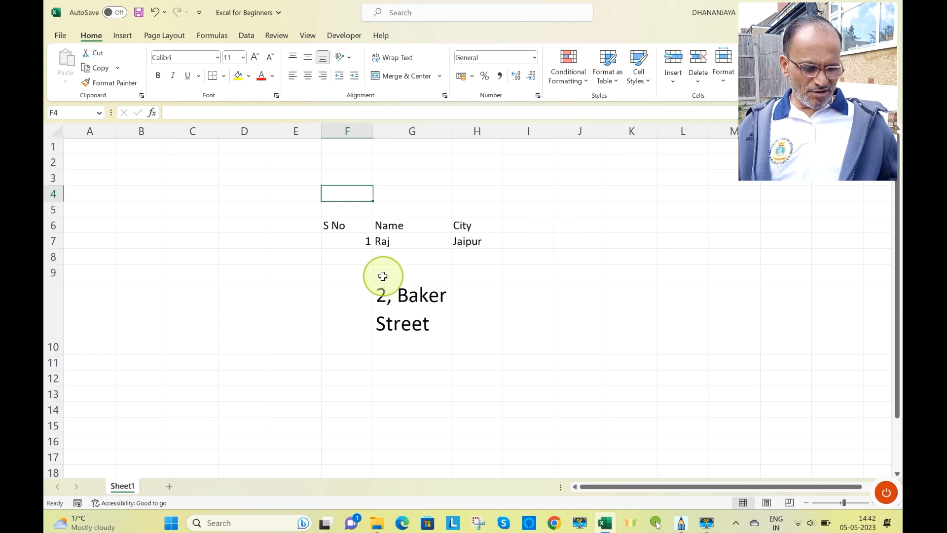
type("My Friends List")
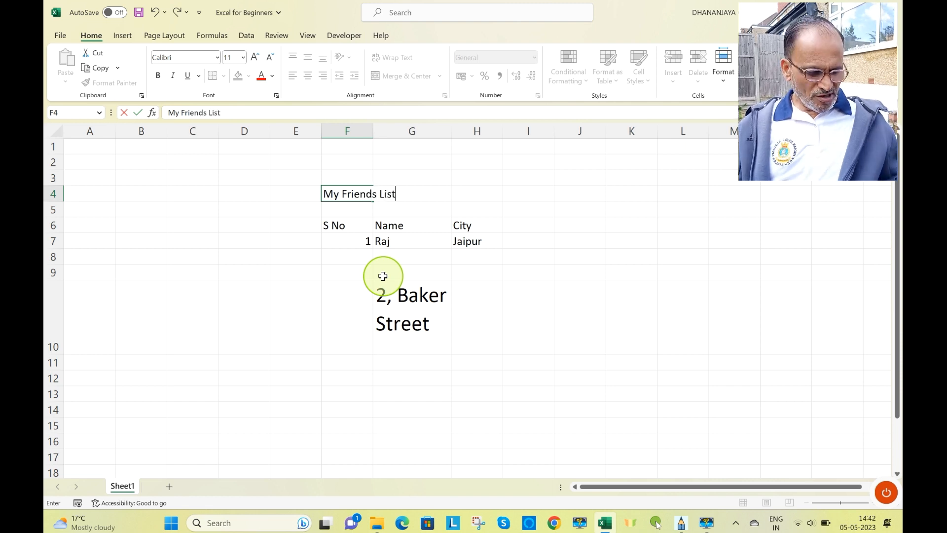
left_click(514, 269)
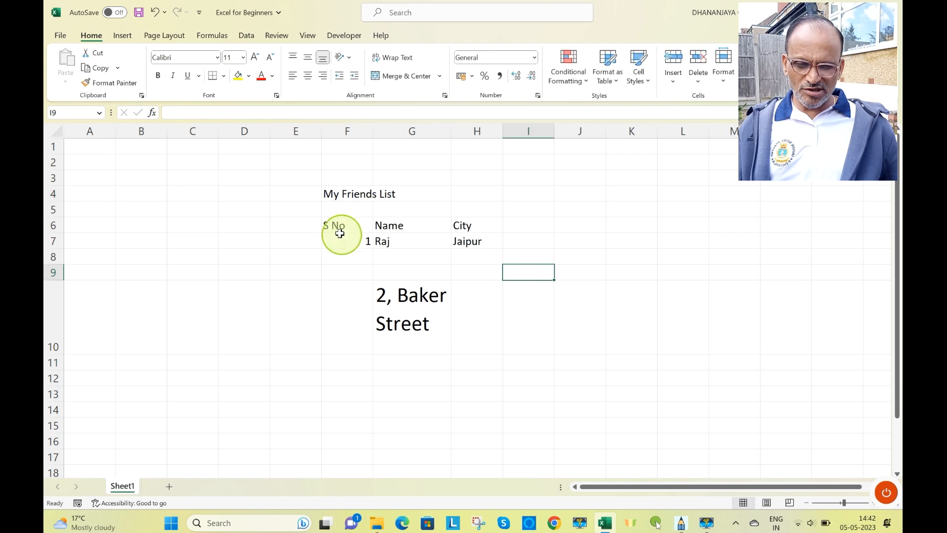
- Examine the table range F6:H7 and the position of the title in cell F4 above it
left_click(367, 226)
left_click_drag(368, 226, 462, 240)
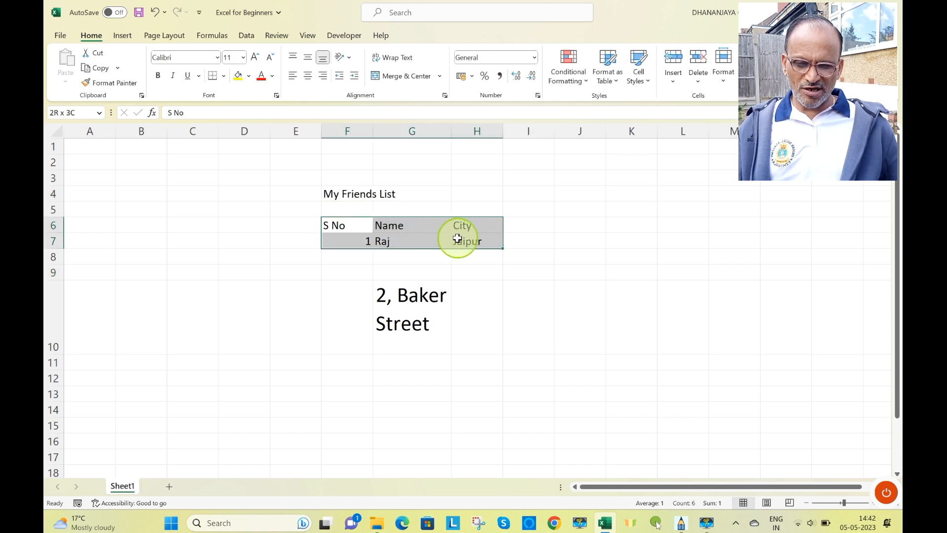
left_click(343, 189)
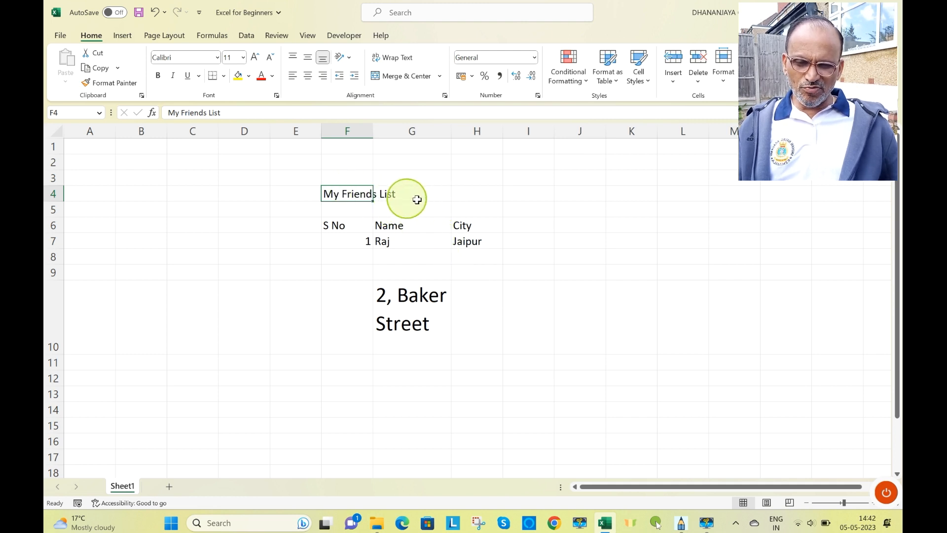
left_click(571, 260)
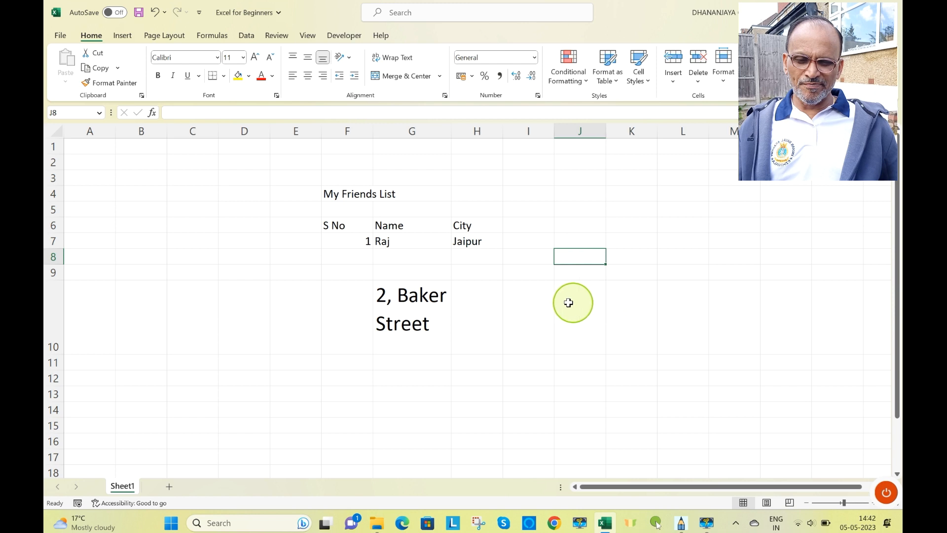
left_click(338, 227)
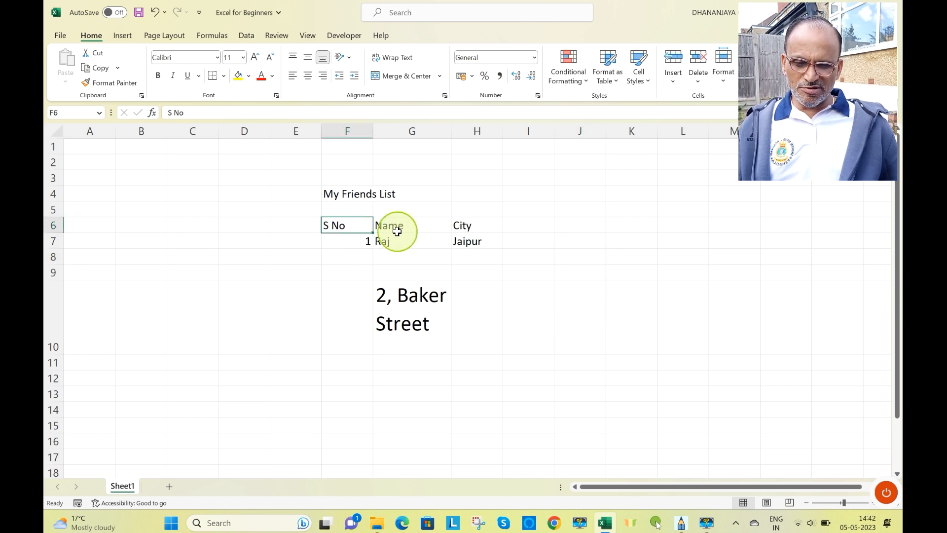
- Merge cells F4:H4 above the three table columns and center the title My Friends List in them
left_click(398, 230)
left_click(472, 228)
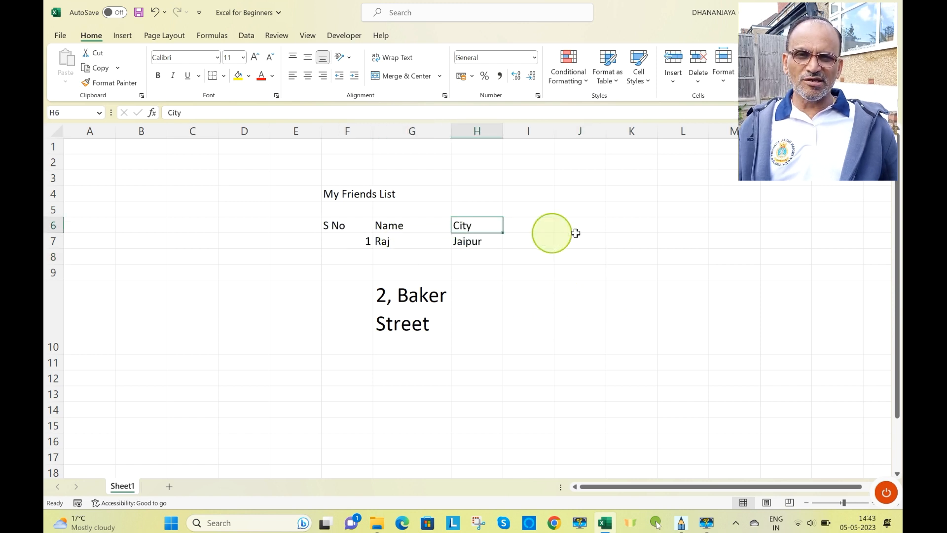
left_click(568, 229)
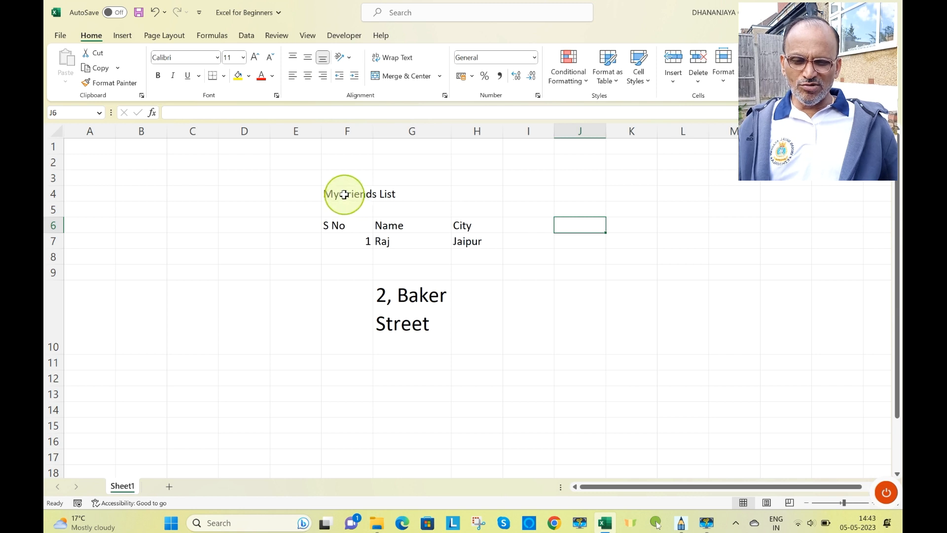
left_click_drag(344, 194, 469, 196)
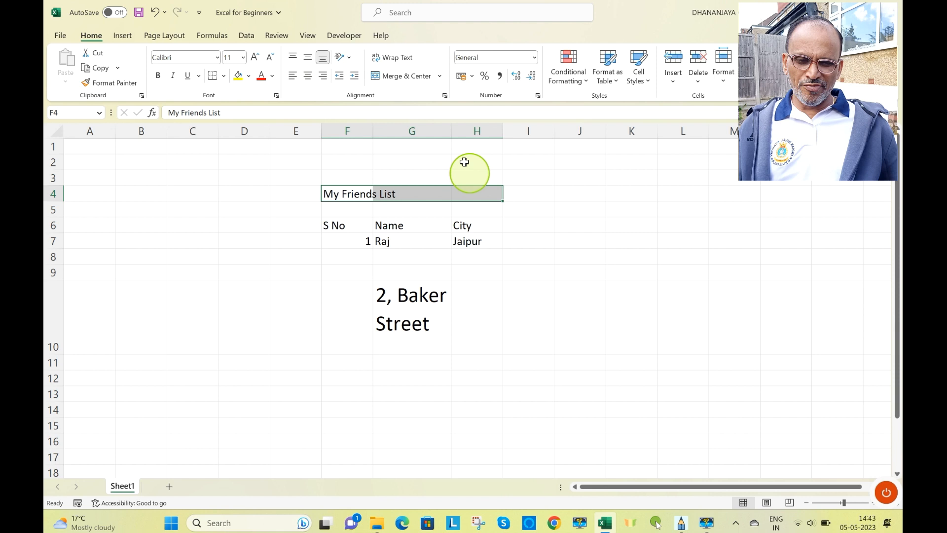
left_click(404, 77)
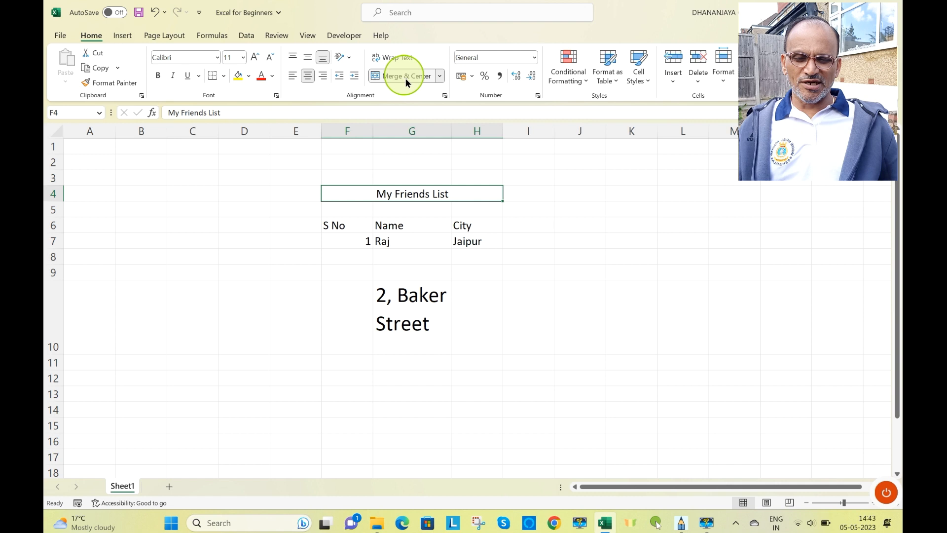
left_click(545, 256)
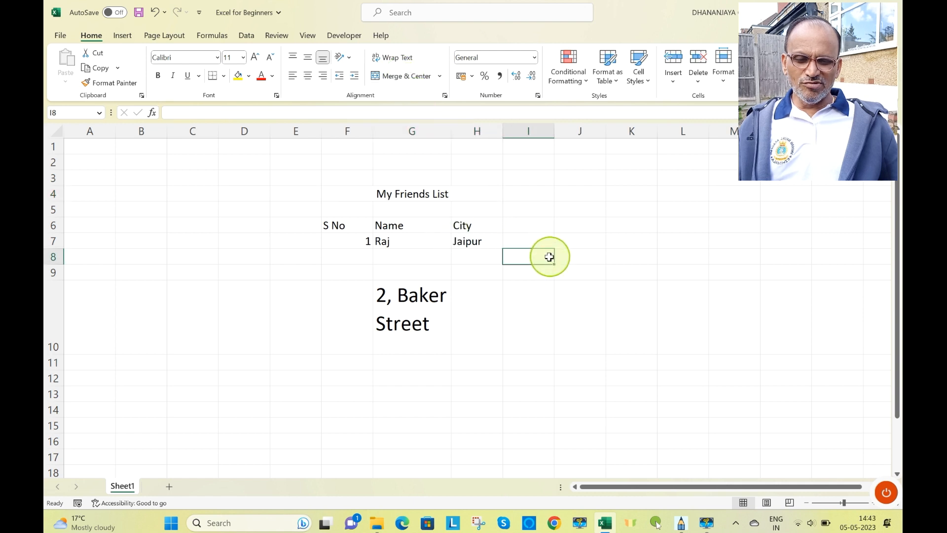
- Compare the merged title cell with the table range F6:H7 and review the available merge options
left_click(349, 195)
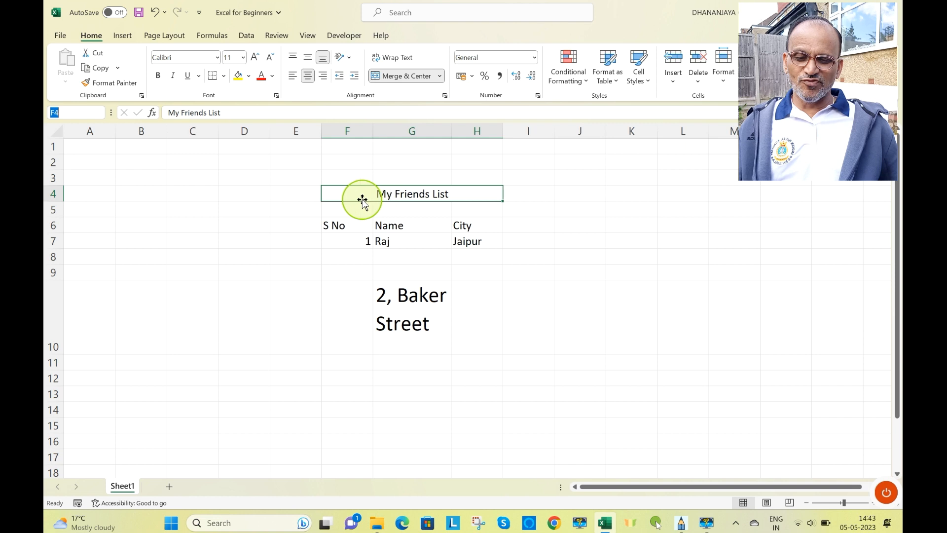
left_click(545, 240)
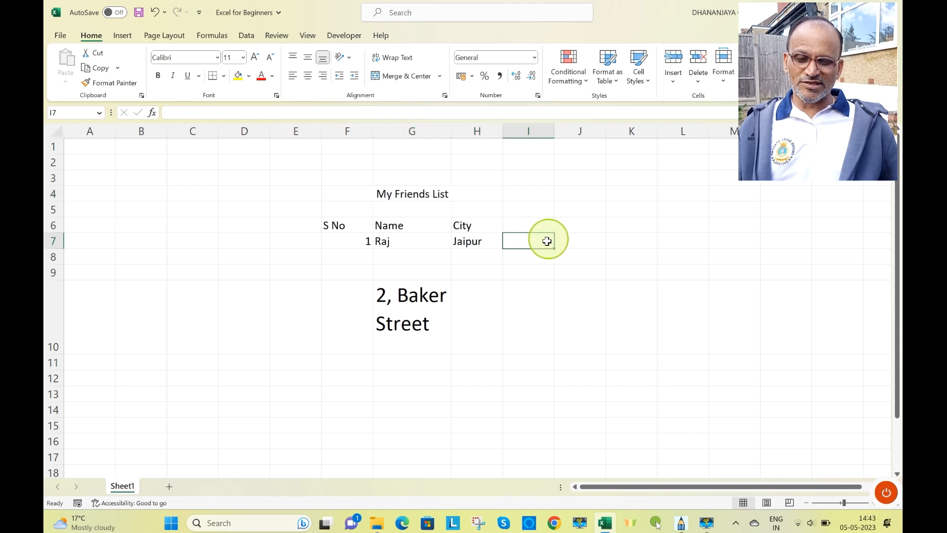
left_click(361, 196)
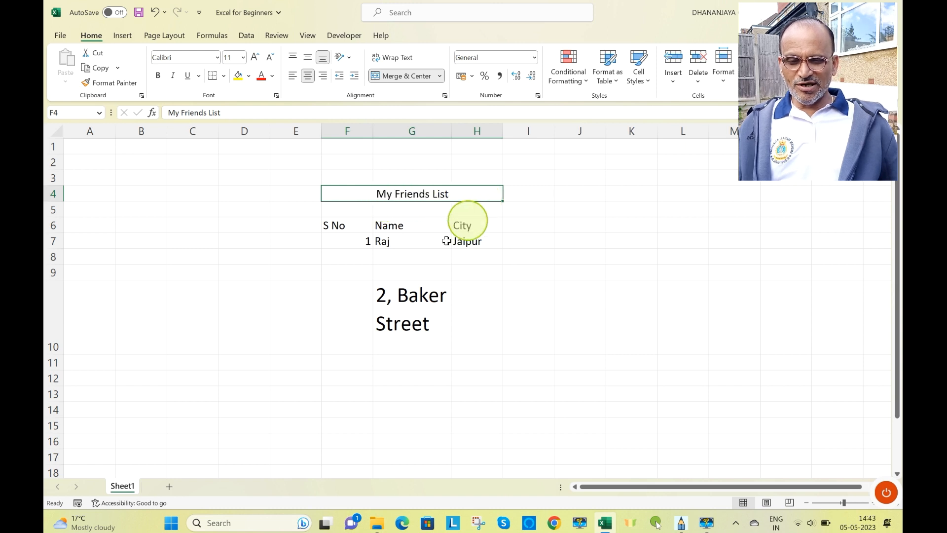
left_click(339, 226)
left_click_drag(339, 225, 486, 242)
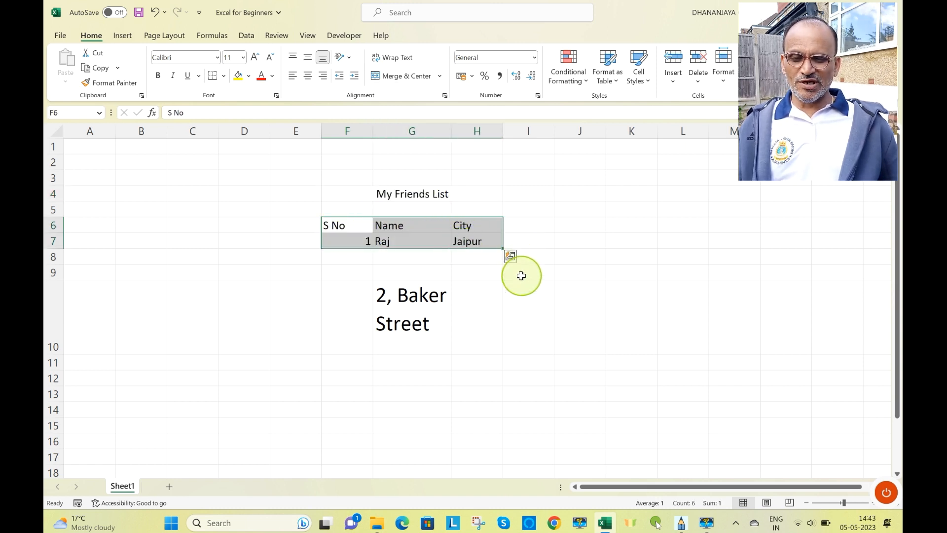
left_click(622, 224)
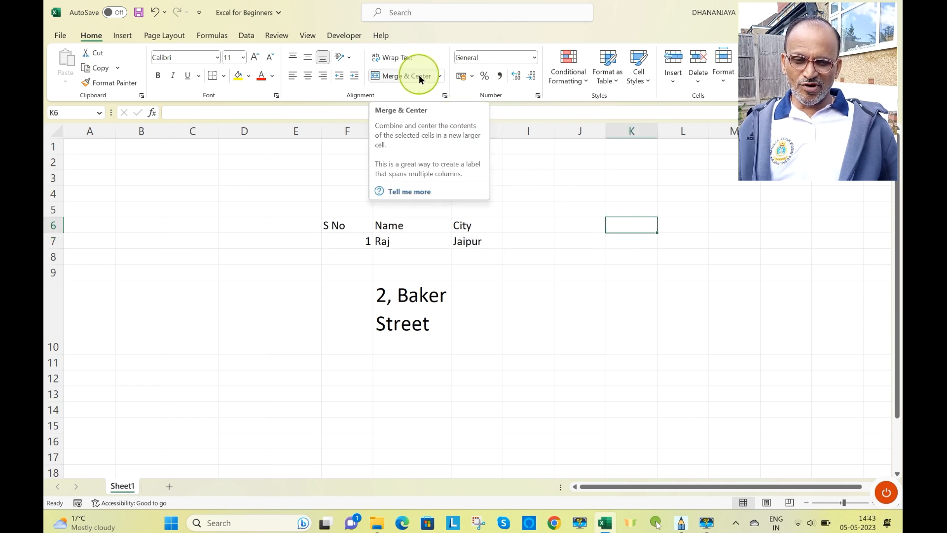
left_click(439, 76)
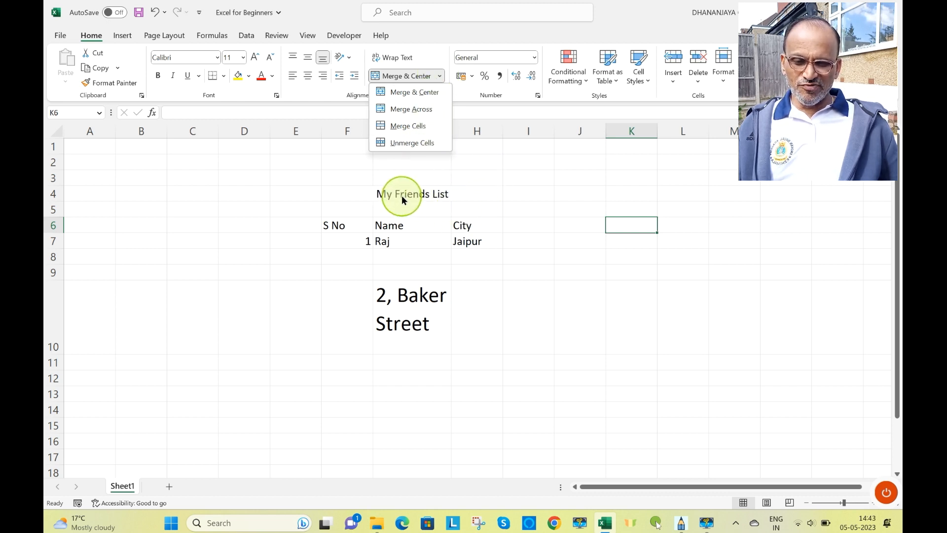
left_click(535, 267)
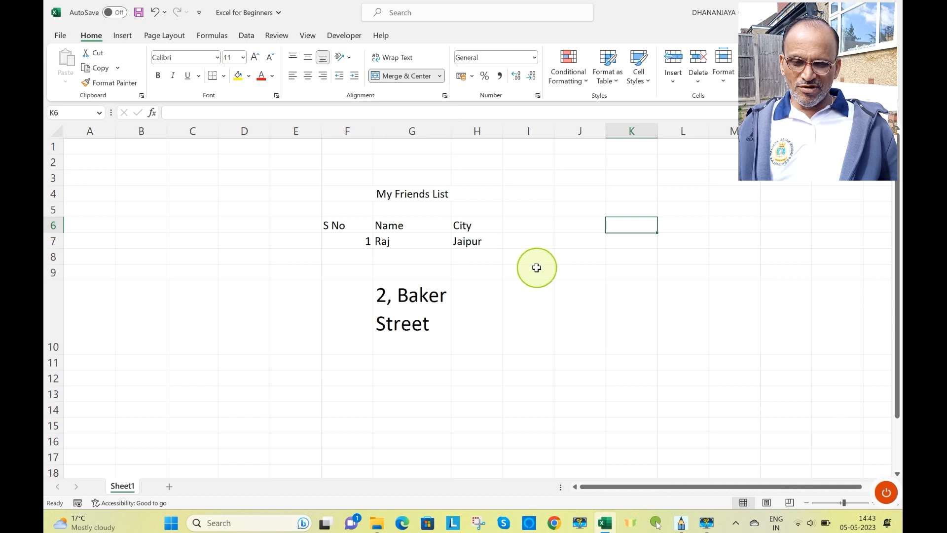
- Unmerge the title My Friends List back into the separate cells F4, G4 and H4
left_click(408, 195)
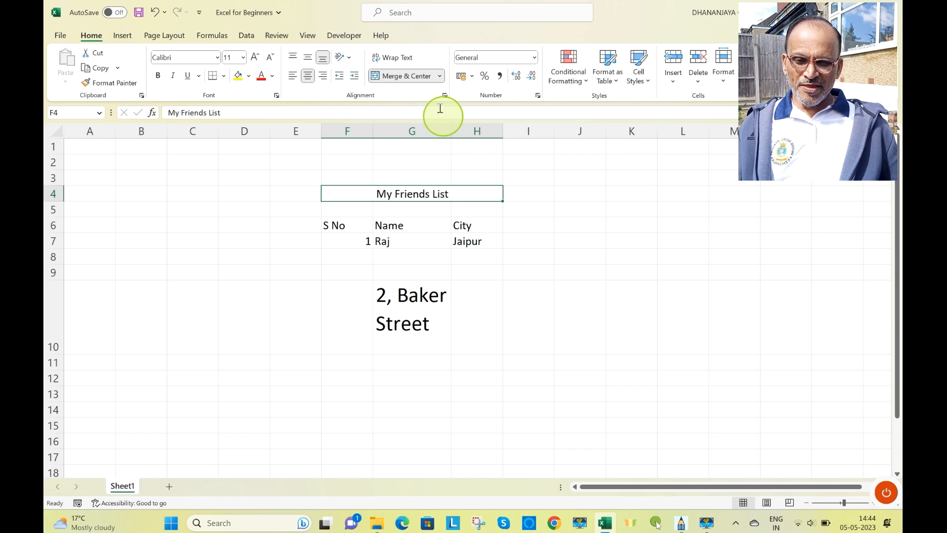
left_click(409, 75)
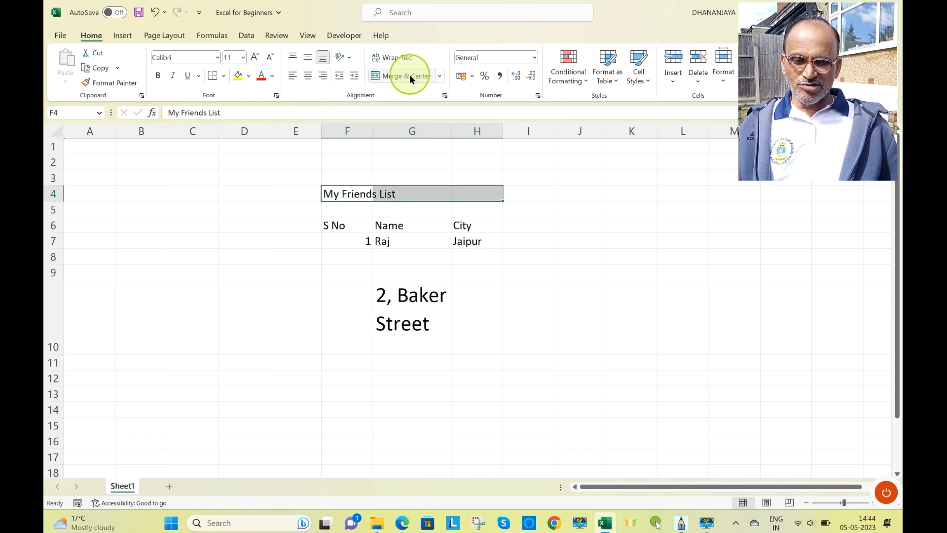
left_click(567, 222)
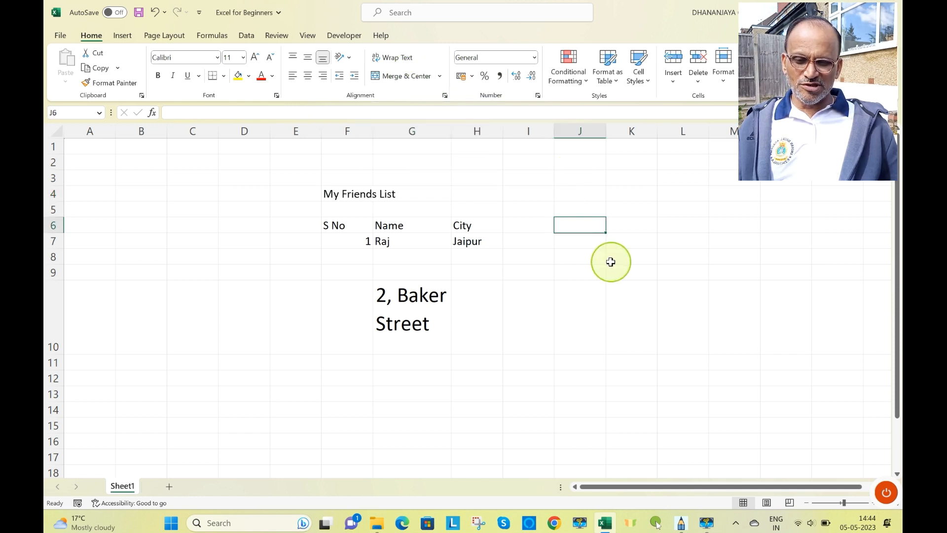
- Check the separate cells F4, G4 and H4 and merge and center the title across them again
left_click(345, 194)
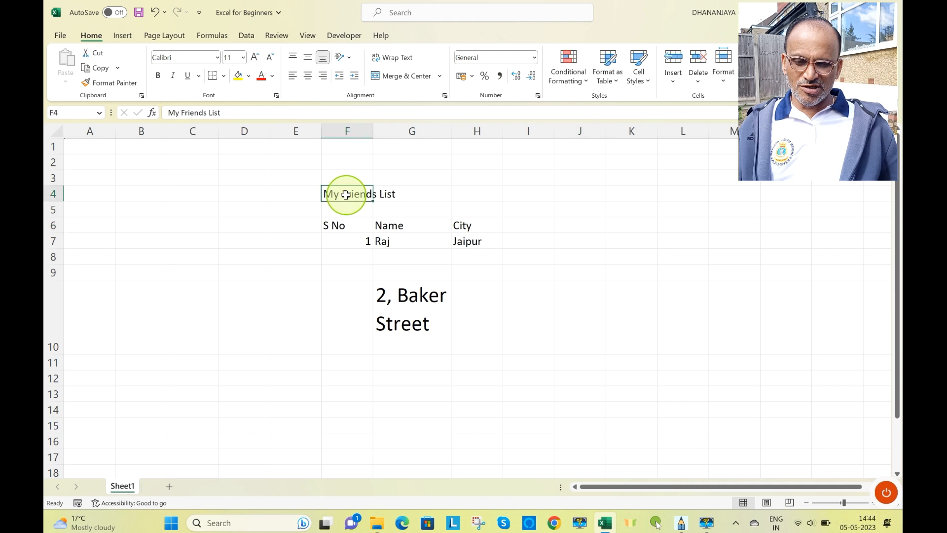
left_click(416, 197)
left_click(485, 196)
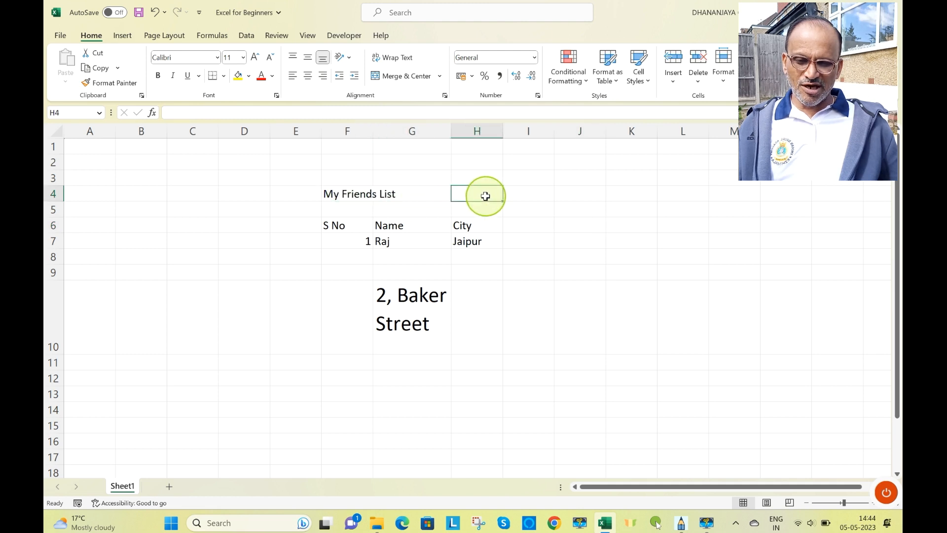
left_click_drag(355, 193, 469, 199)
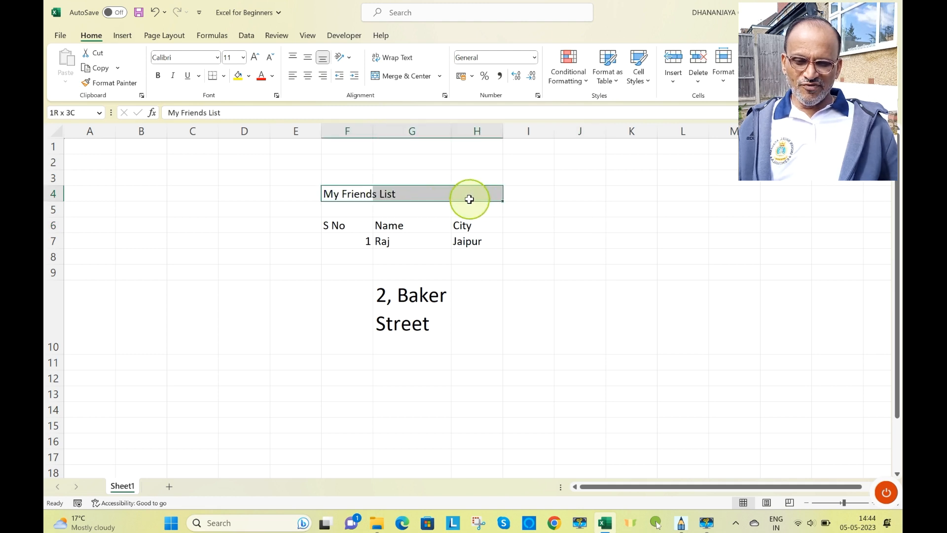
left_click(408, 78)
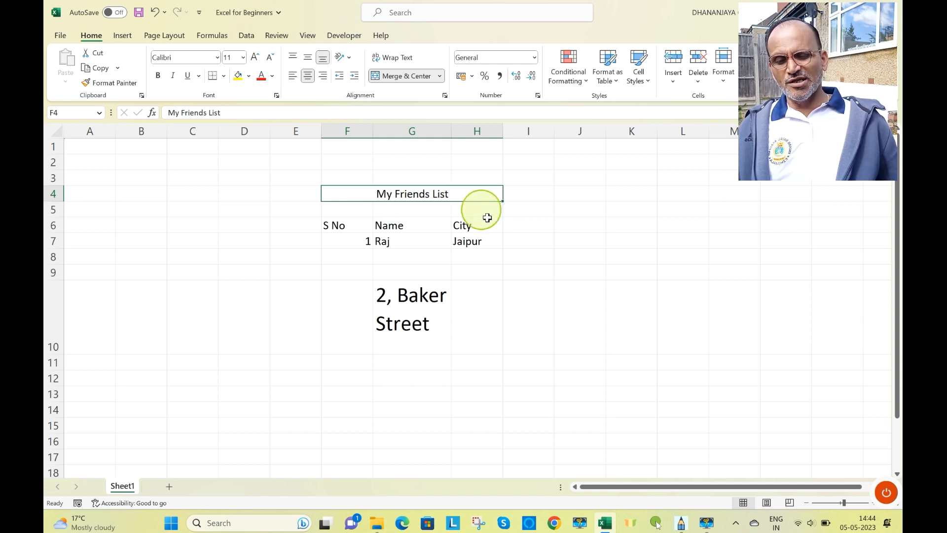
left_click(594, 311)
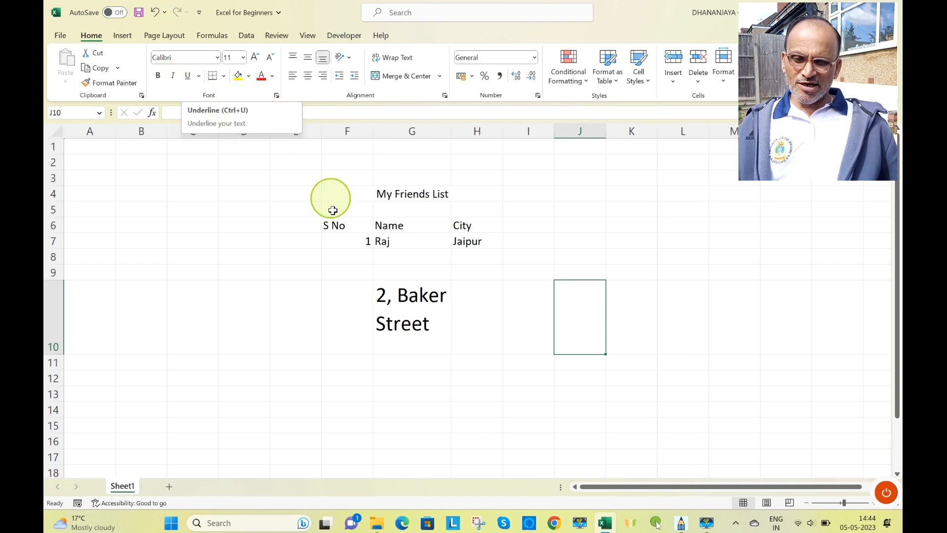
- Try bold, italic and underline on the merged title and remove all three styles
left_click(404, 190)
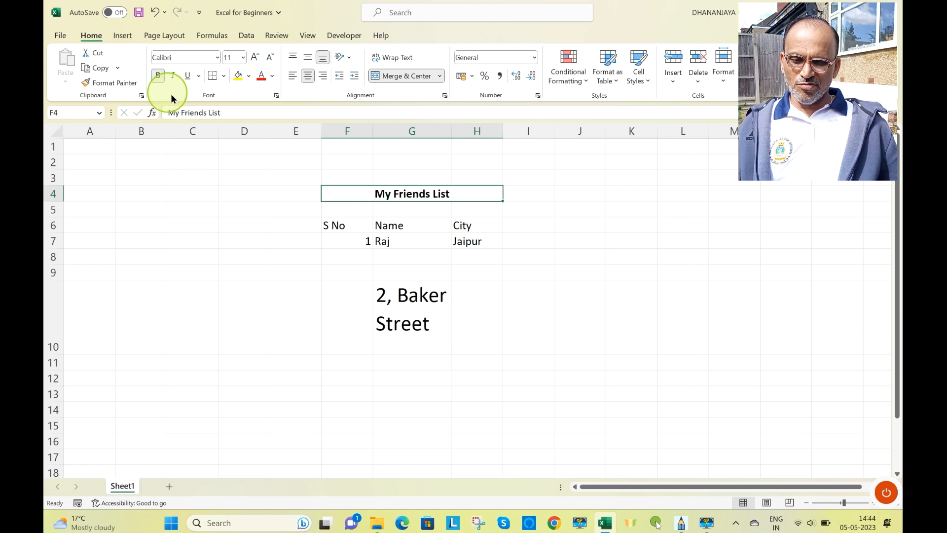
left_click(173, 76)
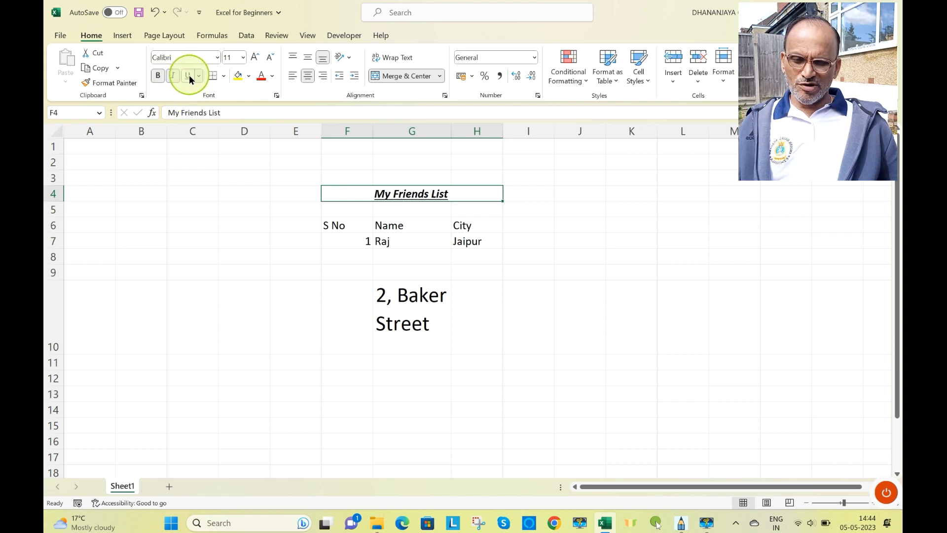
left_click(190, 75)
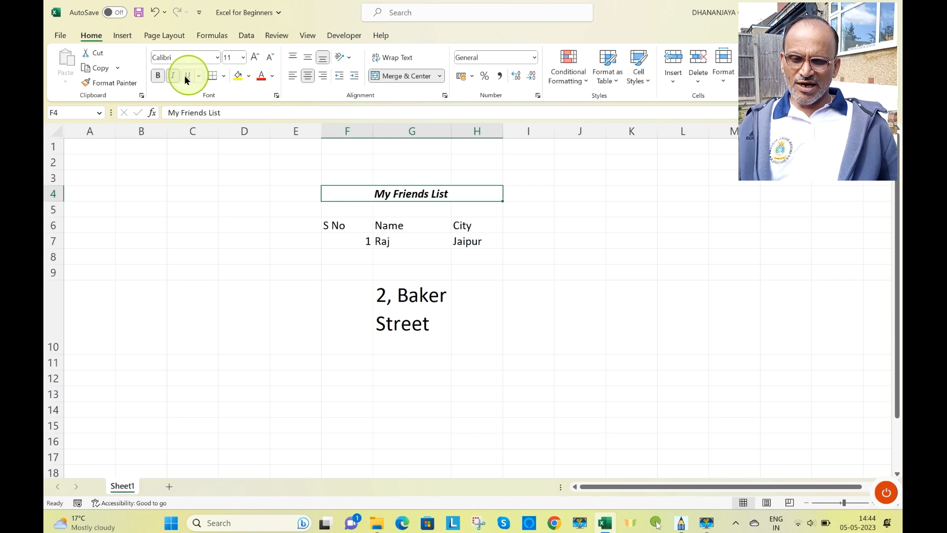
left_click(173, 75)
left_click(161, 77)
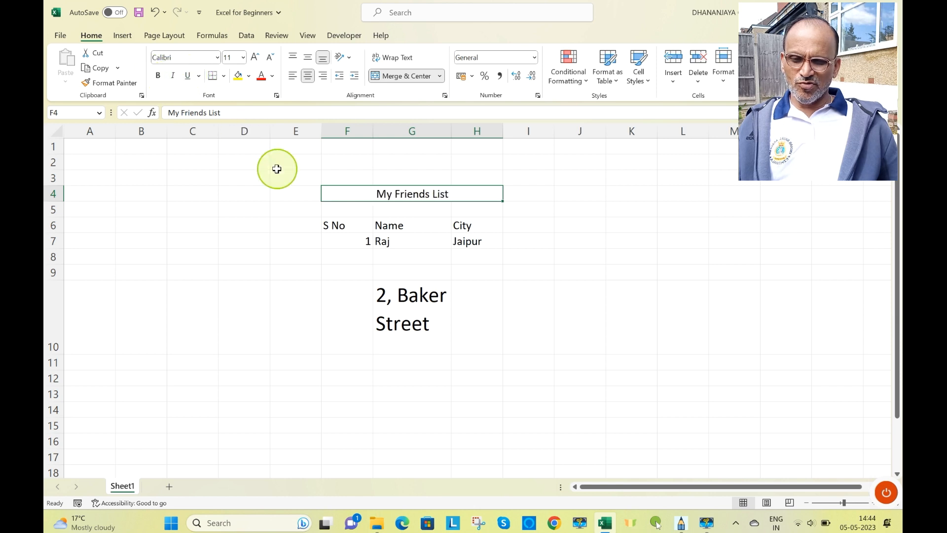
- Set the title's font to Arial Black and its size to 18
left_click(219, 58)
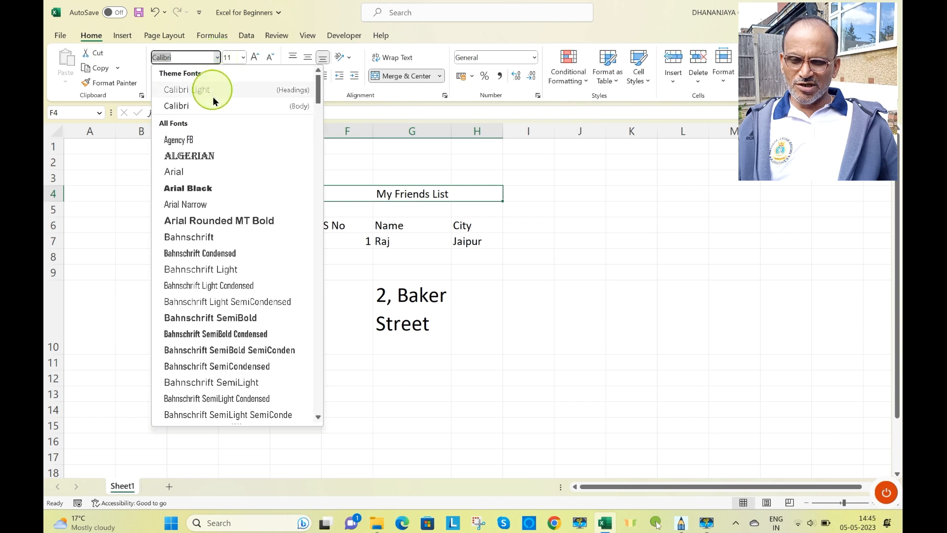
left_click(214, 188)
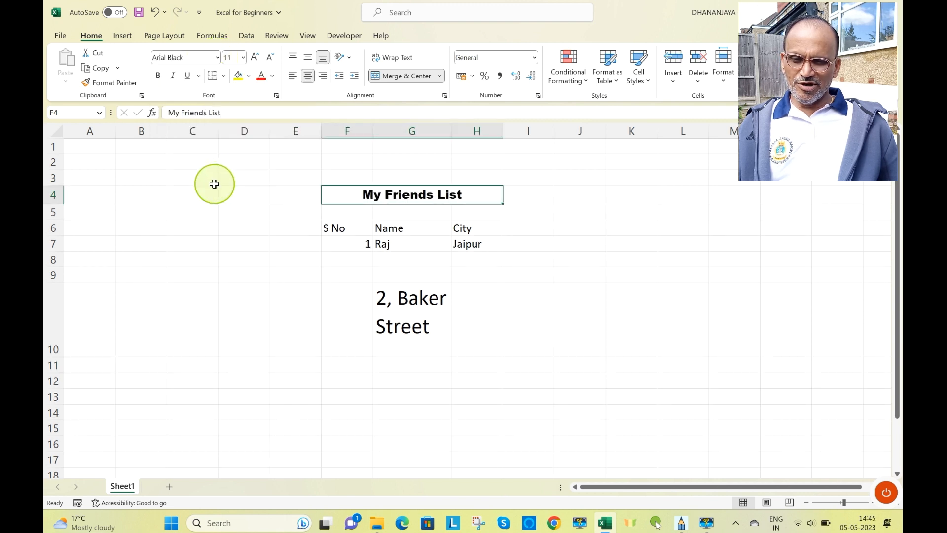
left_click(242, 58)
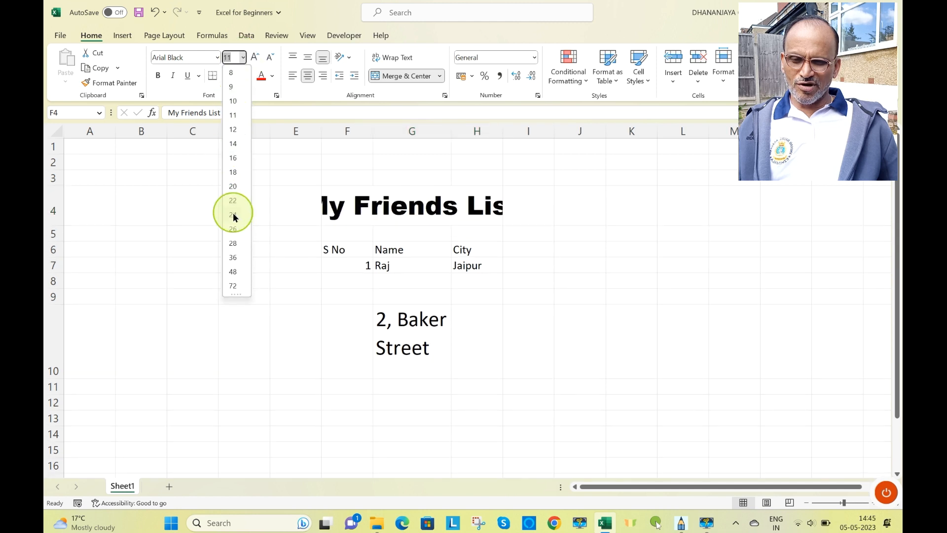
left_click(233, 172)
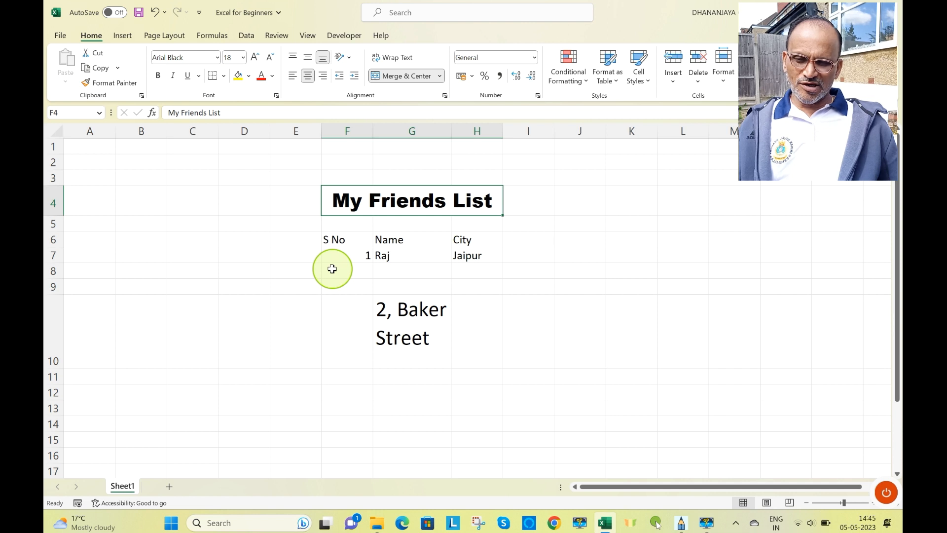
- Decrease the title's font size several steps and increase it again to 16
left_click(271, 60)
left_click(271, 61)
left_click(271, 61)
left_click(271, 60)
left_click(271, 60)
left_click(271, 61)
left_click(255, 59)
left_click(255, 59)
left_click(255, 59)
left_click(255, 59)
left_click(255, 59)
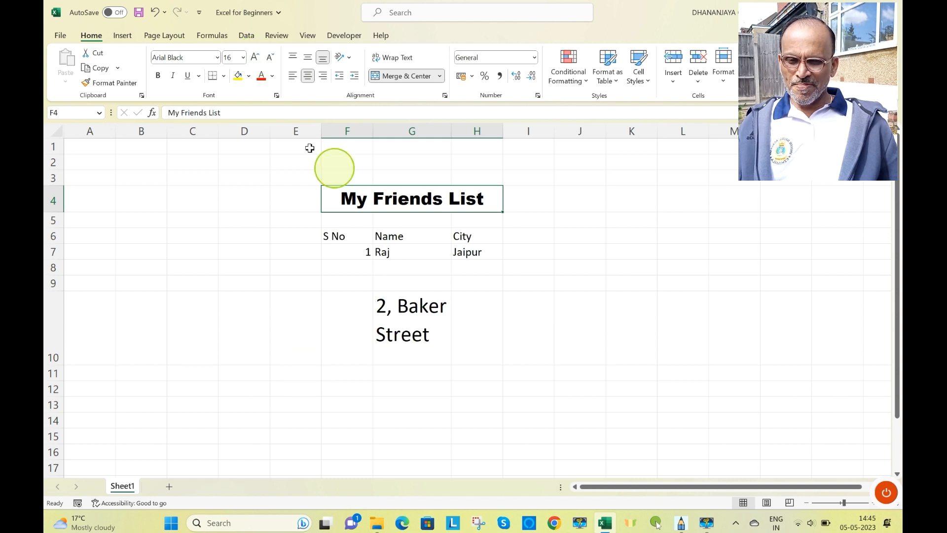
- Color the title text red and give its merged cell a fill, trying yellow before choosing the standard orange
left_click(261, 78)
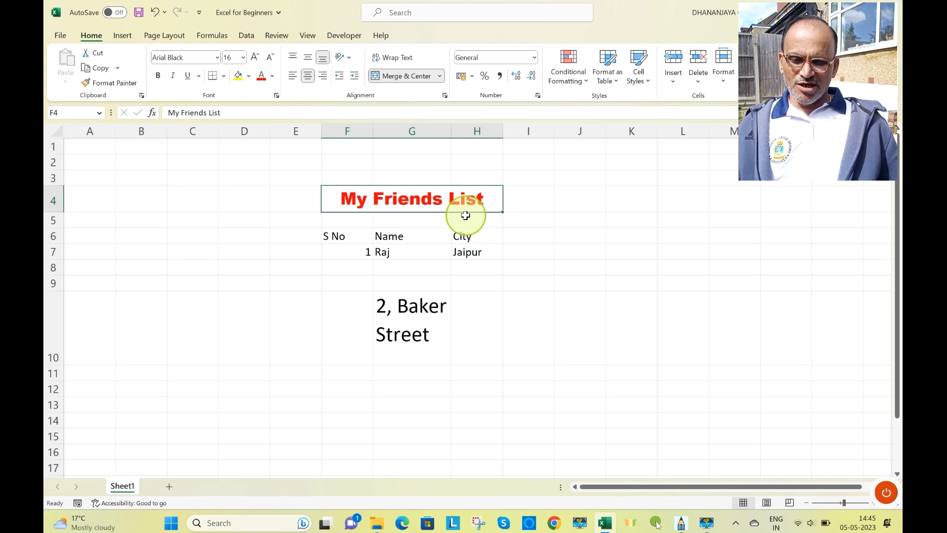
left_click(242, 79)
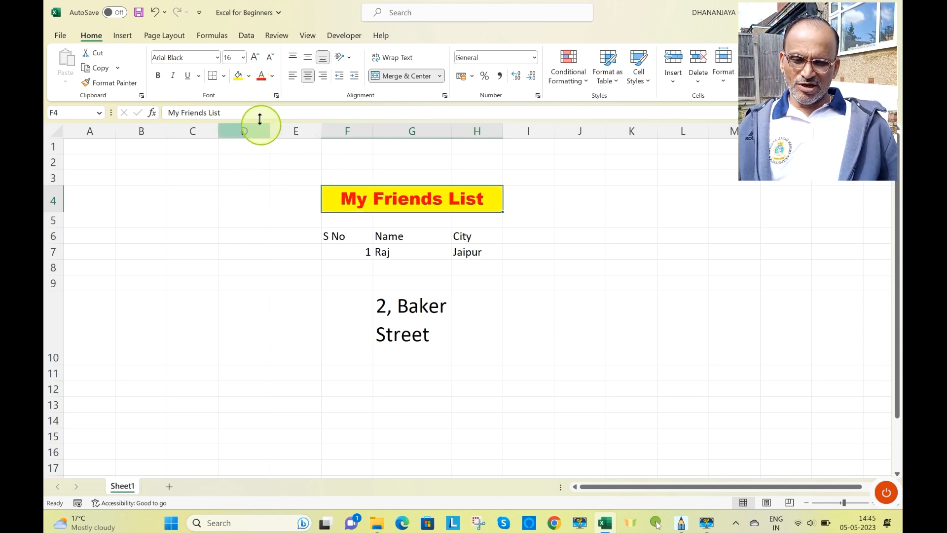
left_click(249, 76)
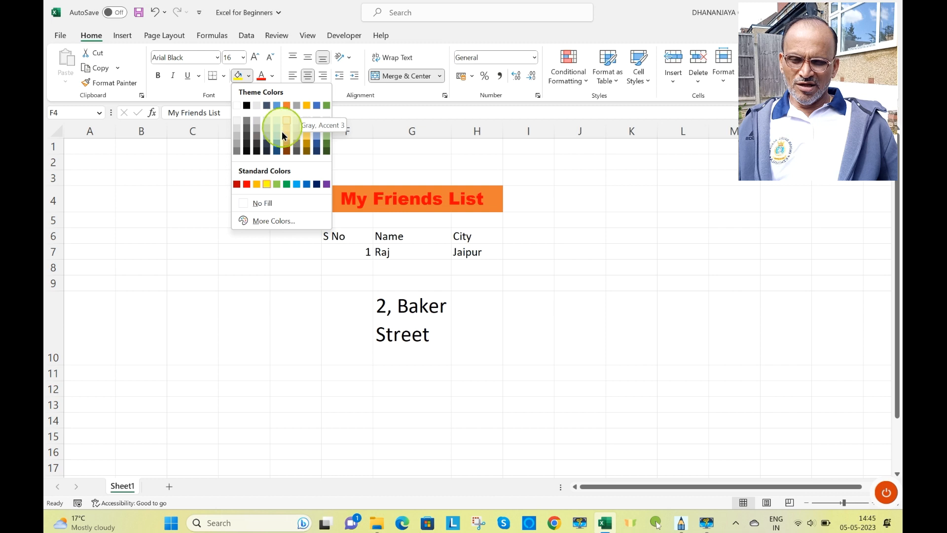
left_click(257, 183)
left_click(616, 233)
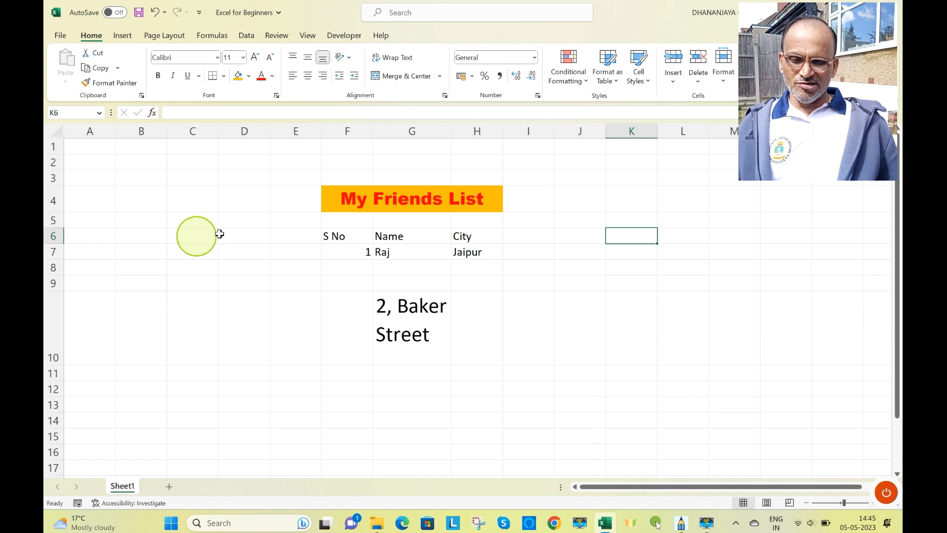
- Copy the S No heading from cell F6 and paste it into cell B5
left_click(330, 235)
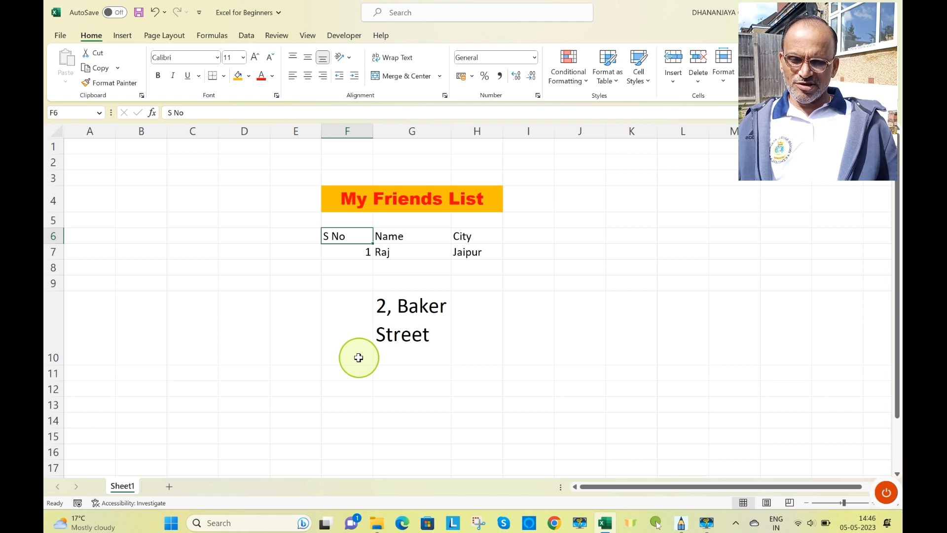
left_click(94, 68)
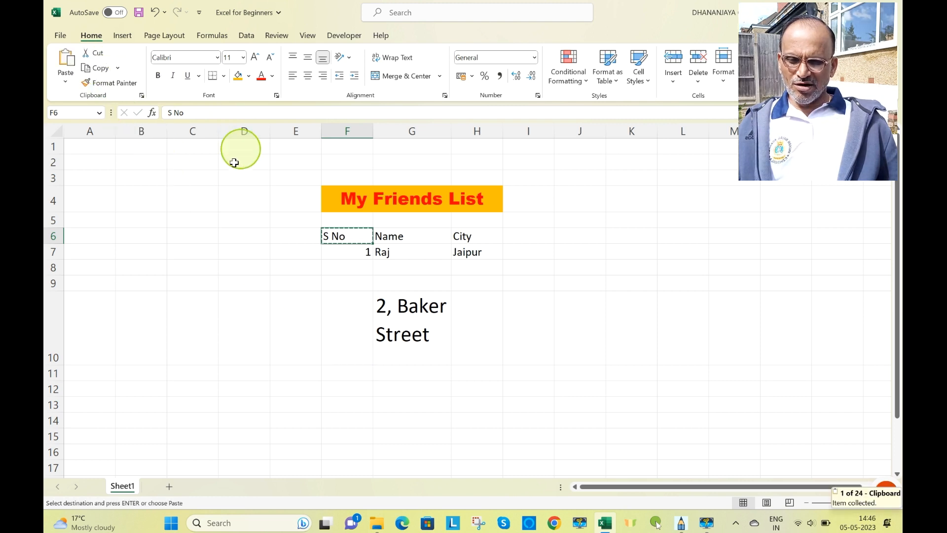
left_click(141, 217)
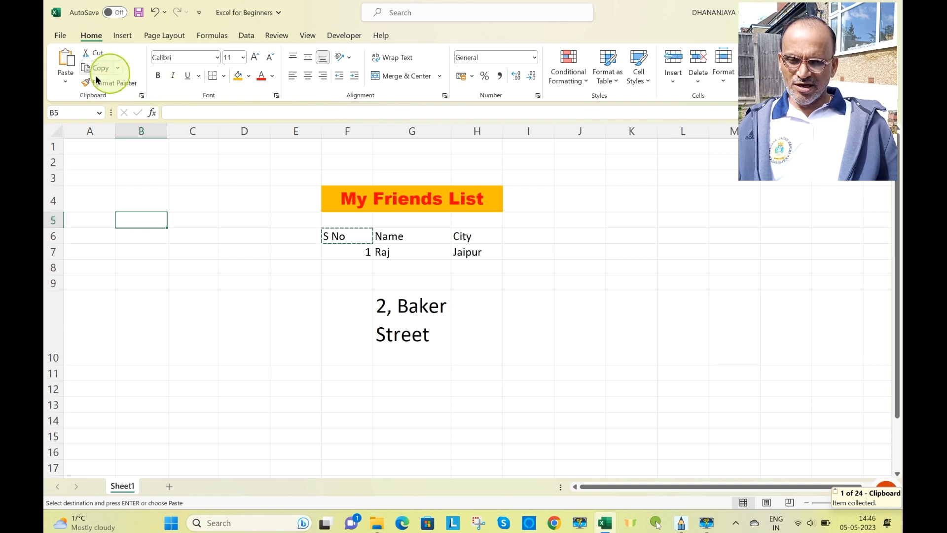
left_click(66, 66)
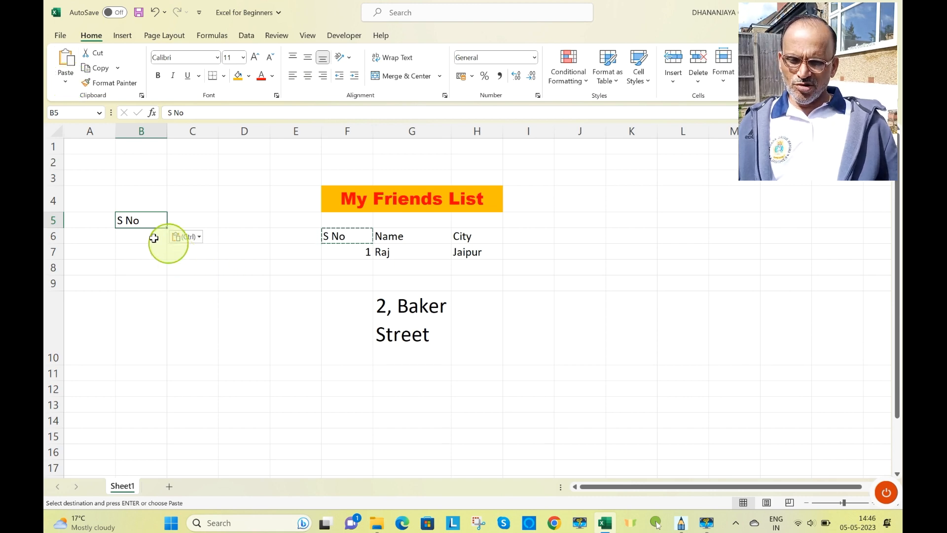
- Cut the copied S No text from cell B5 and paste it into cell B9
left_click(95, 52)
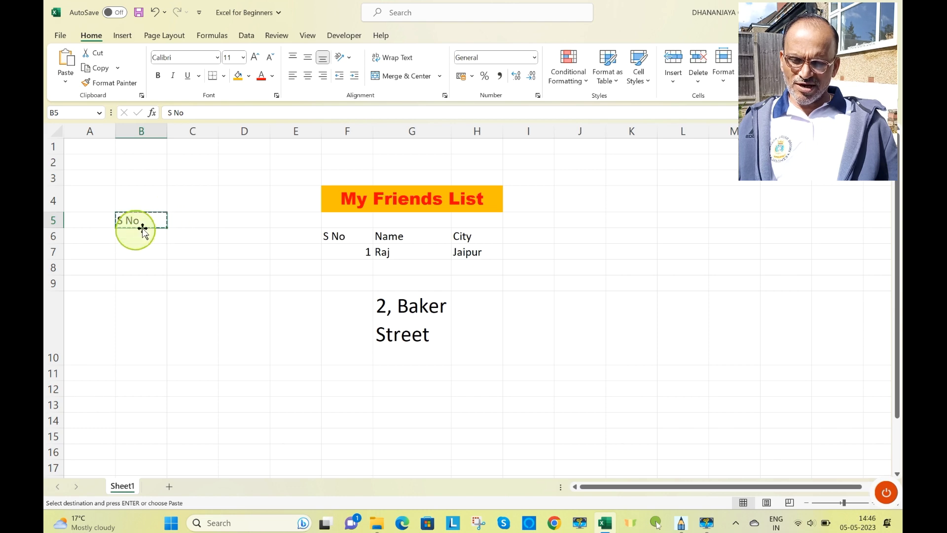
left_click(137, 282)
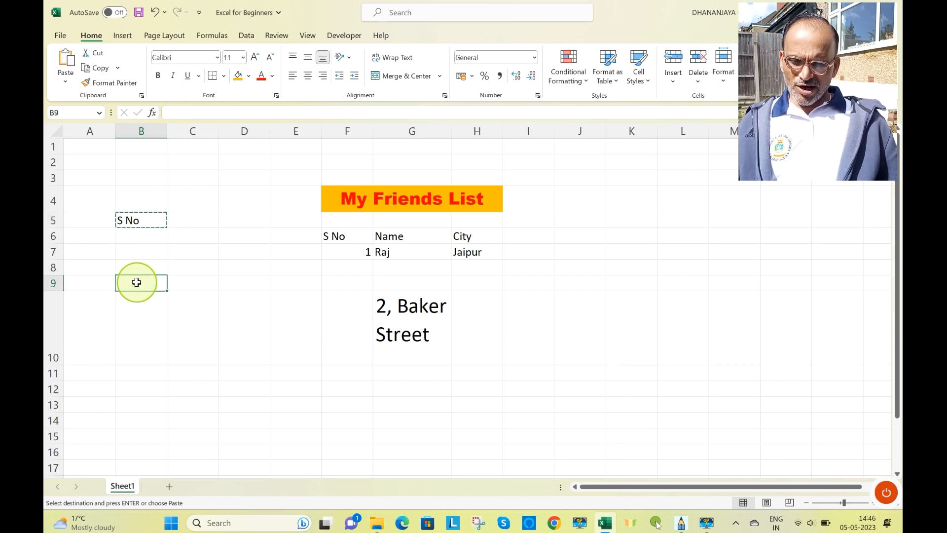
left_click(67, 60)
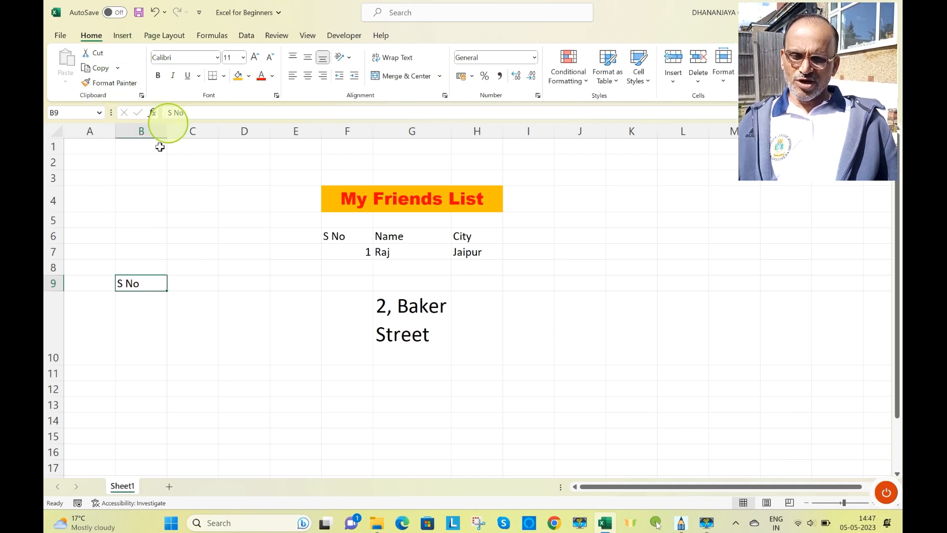
left_click(176, 321)
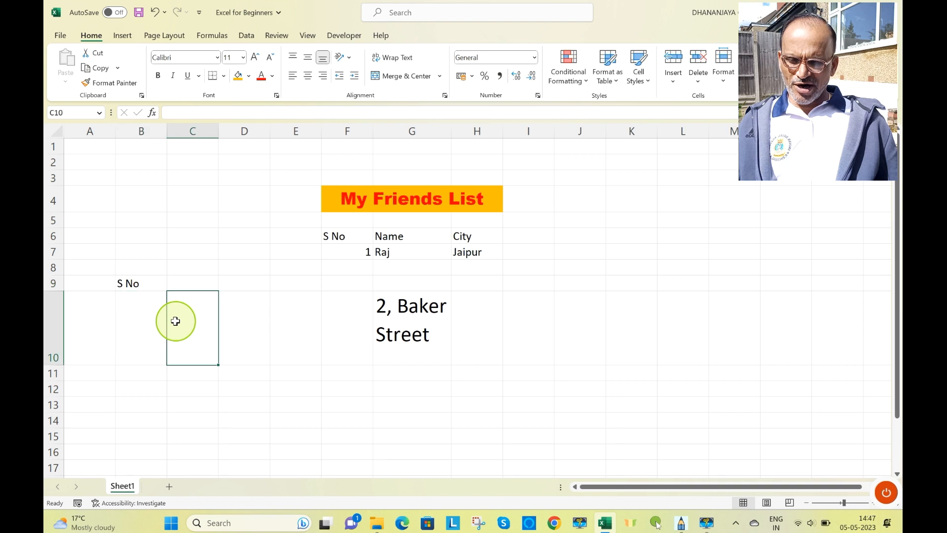
left_click(143, 281)
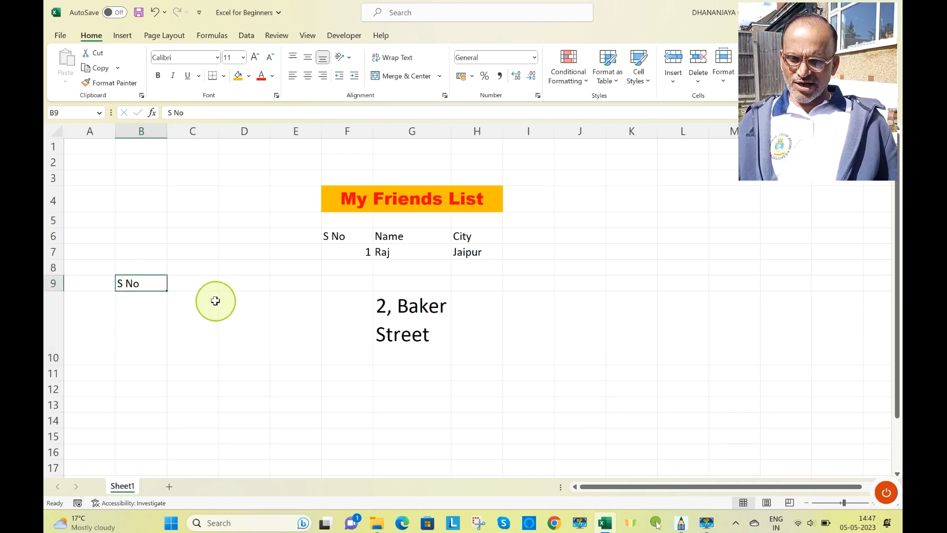
- Apply the My Friends List title's formatting to the S No text in cell B9 with Format Painter
left_click(349, 199)
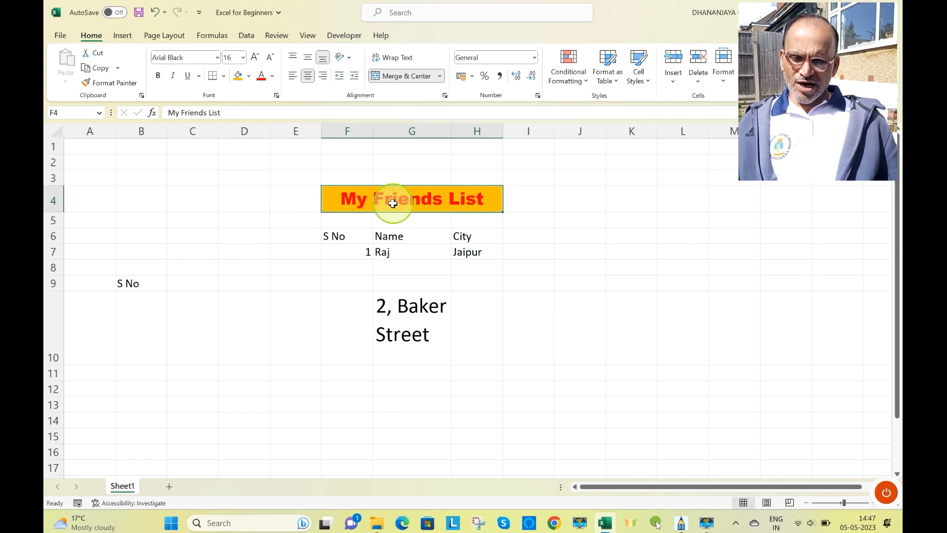
left_click(109, 82)
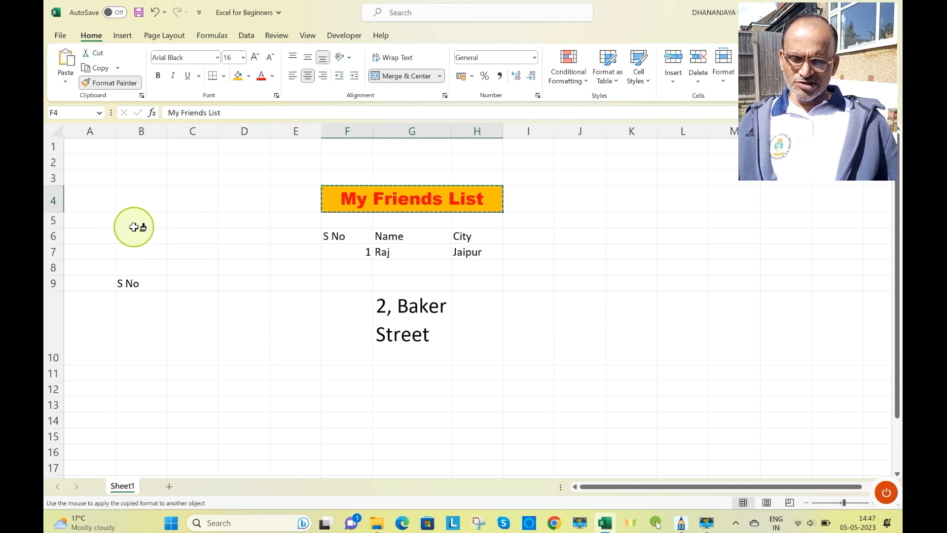
left_click(119, 283)
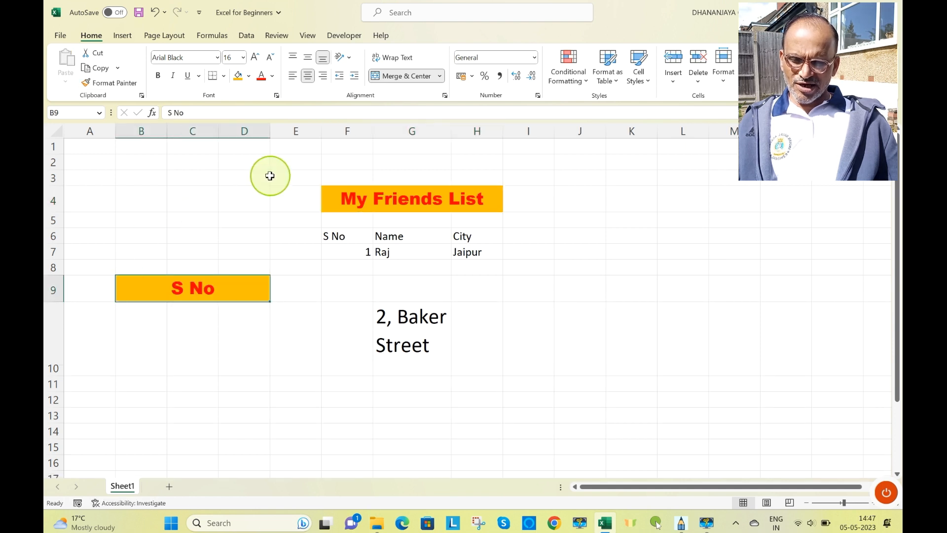
left_click(244, 331)
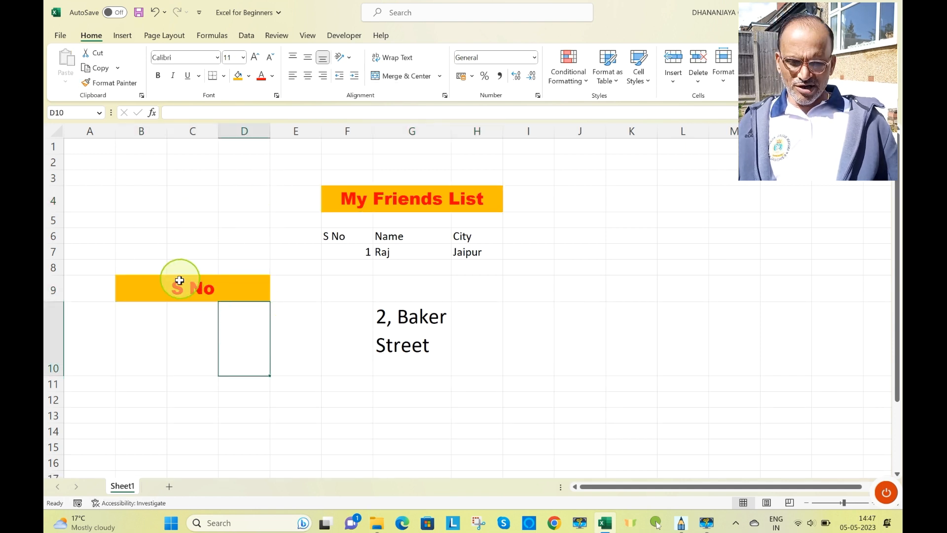
left_click(316, 338)
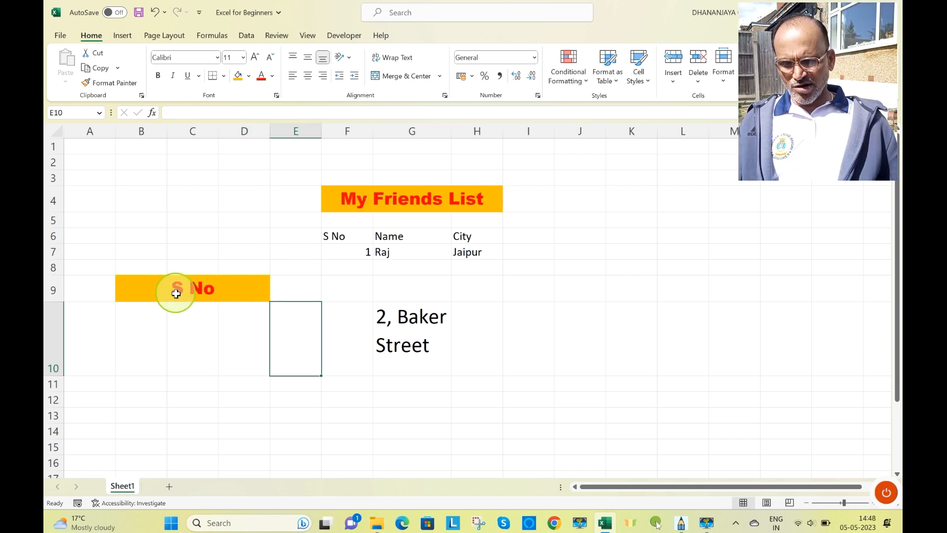
left_click(221, 220)
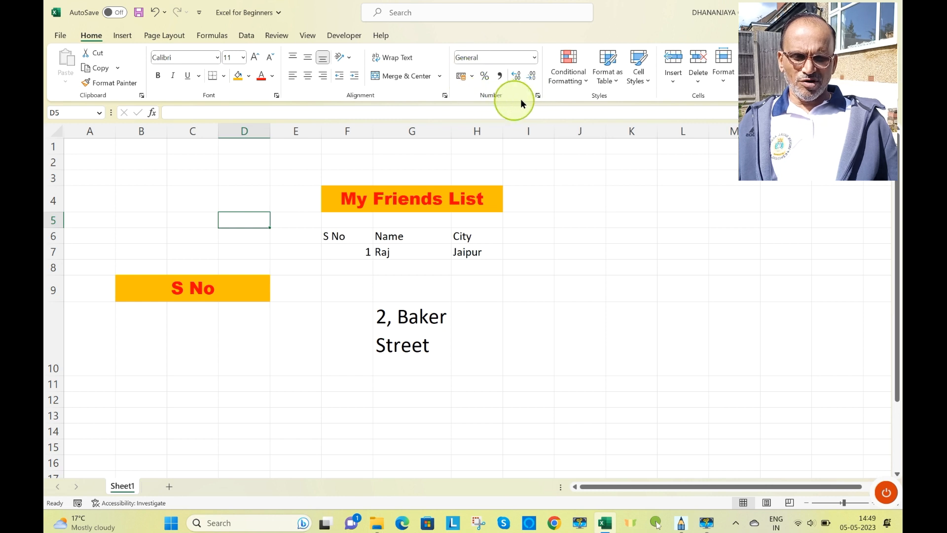
- Open the number format settings briefly and close them, and enter 230 in cell L8
left_click(538, 97)
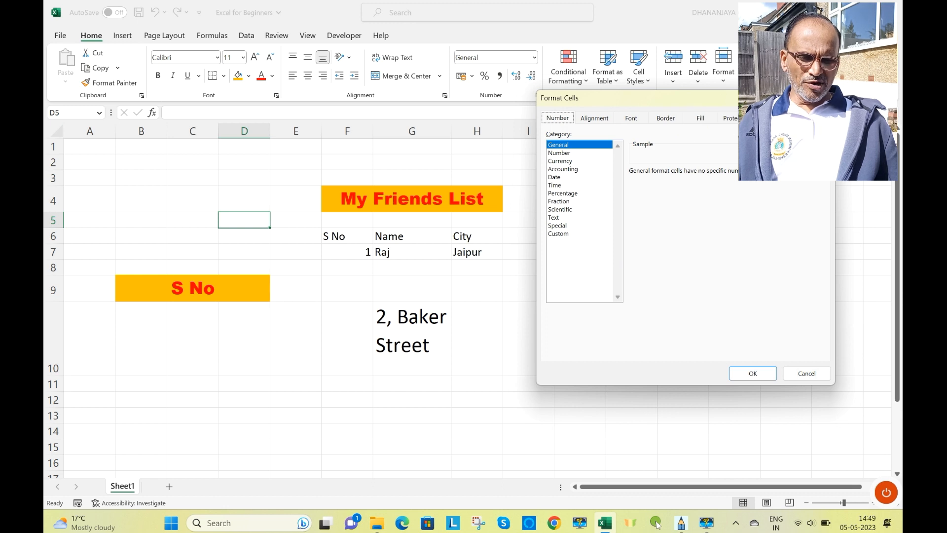
left_click(824, 97)
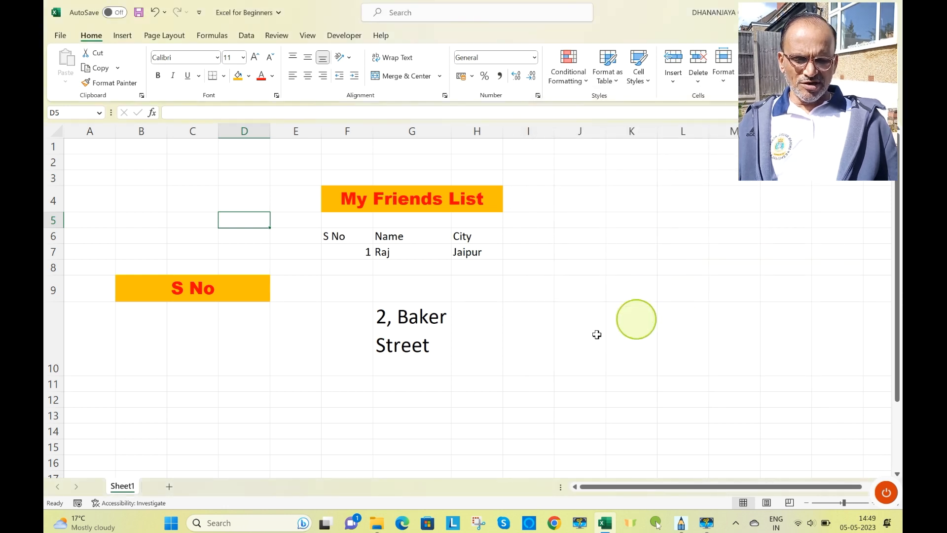
left_click(684, 271)
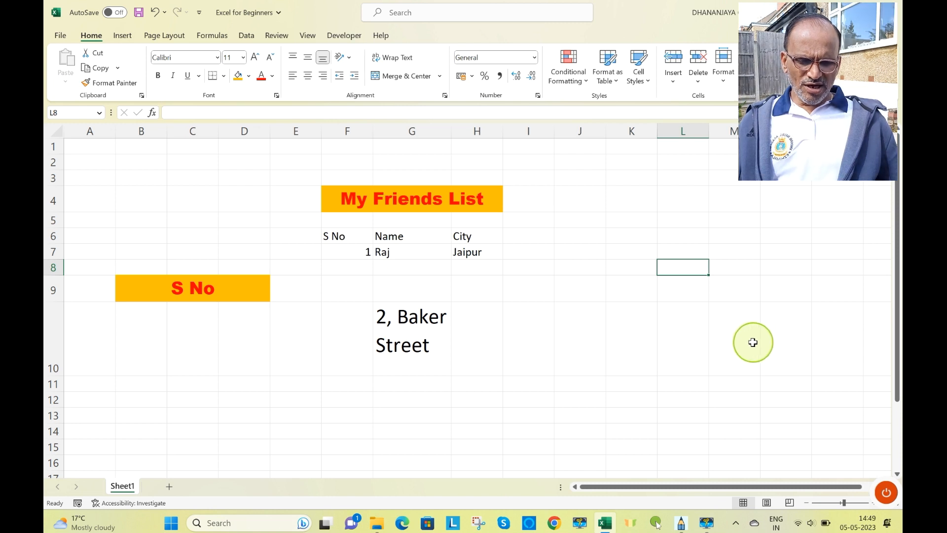
type("230")
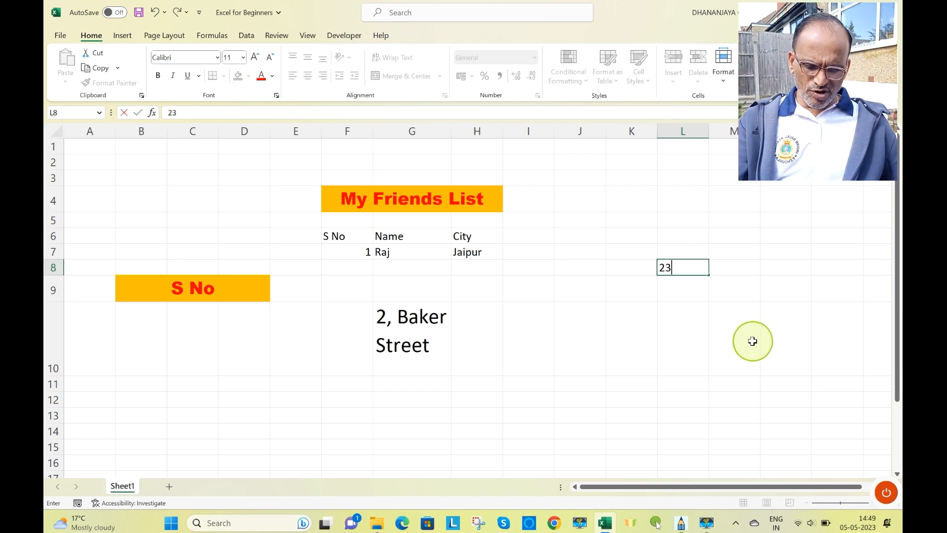
left_click(730, 327)
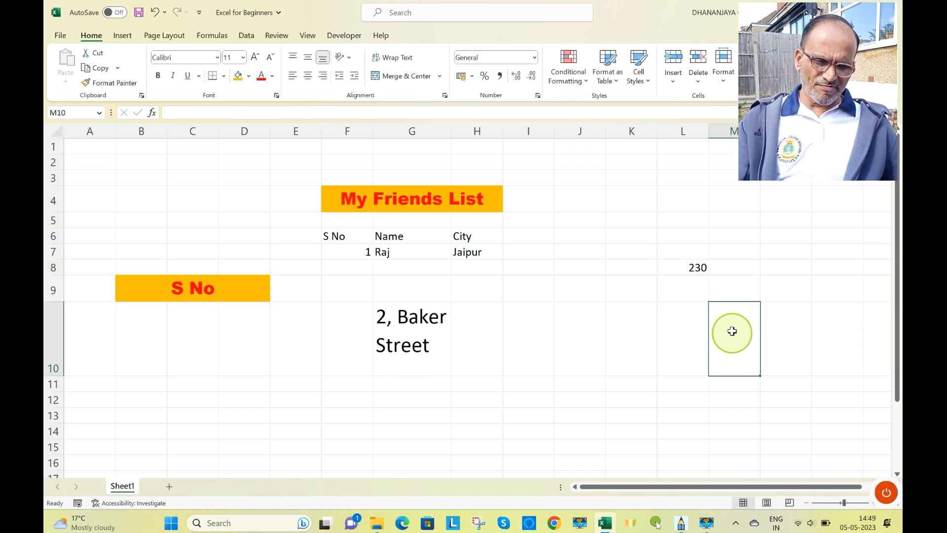
- Increase the number in cell L8 to three decimal places and decrease it back to none
left_click(673, 270)
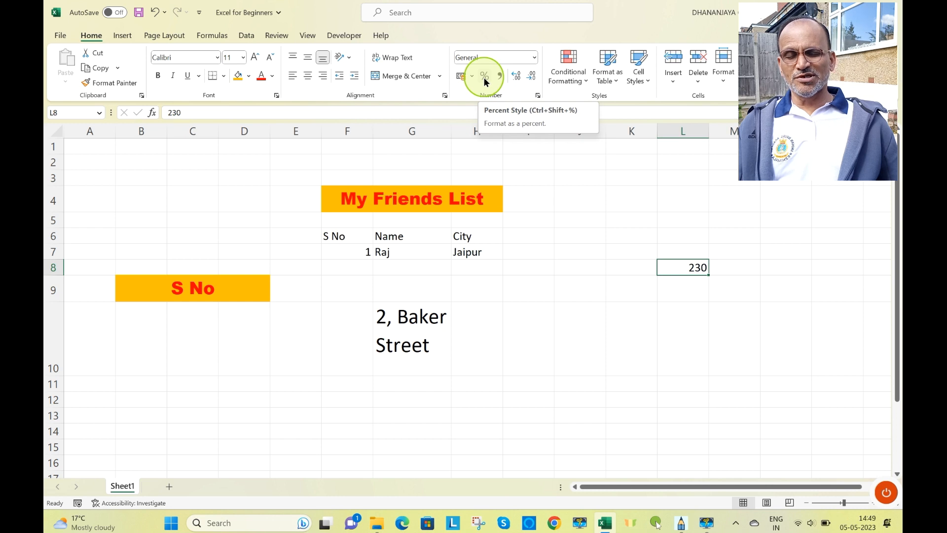
left_click(518, 80)
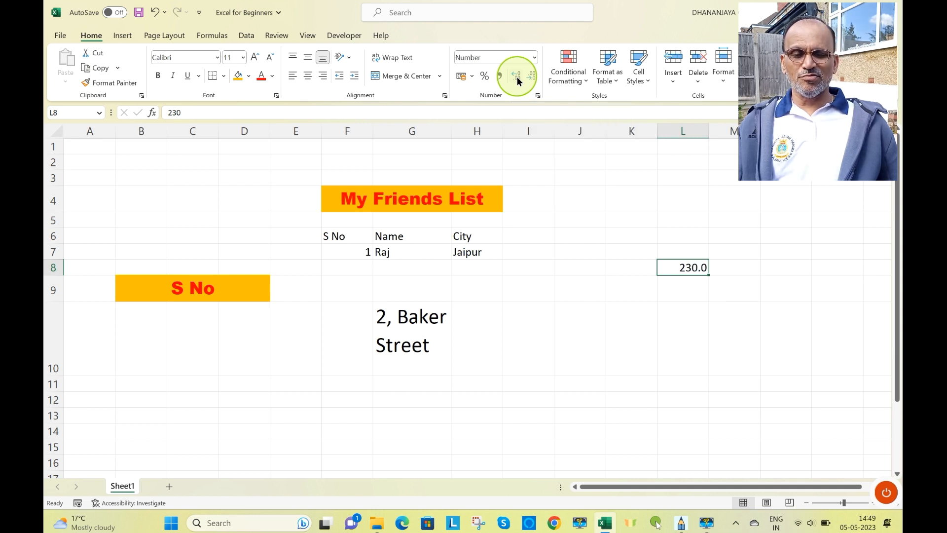
left_click(518, 80)
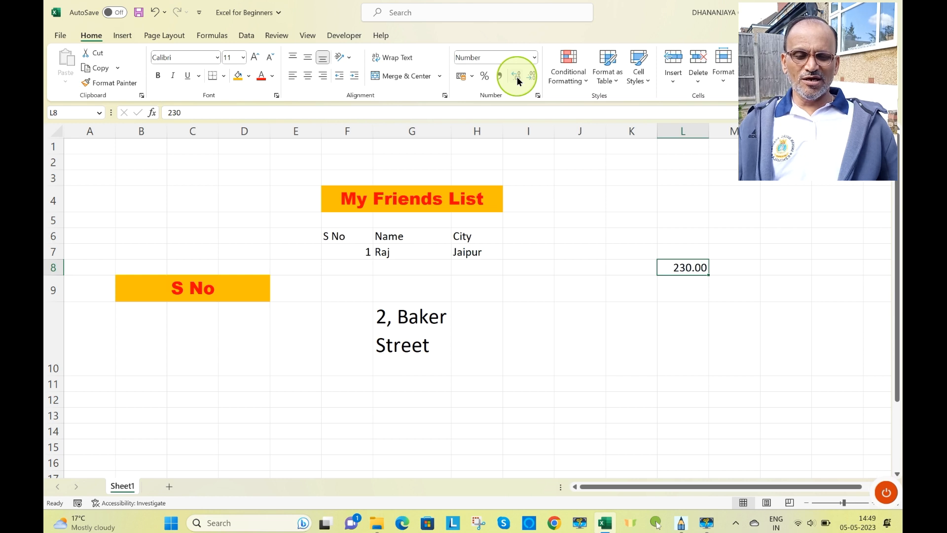
left_click(517, 80)
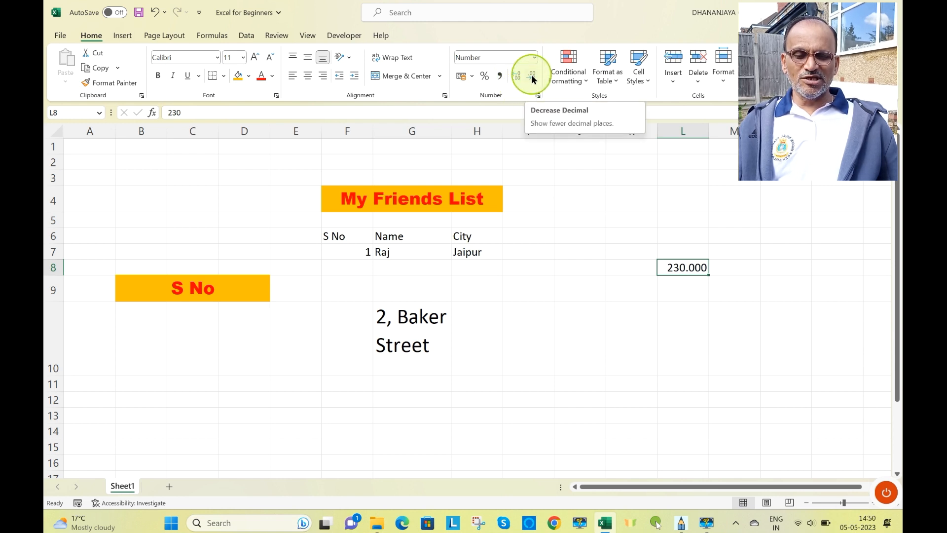
left_click(532, 76)
left_click(531, 76)
left_click(531, 77)
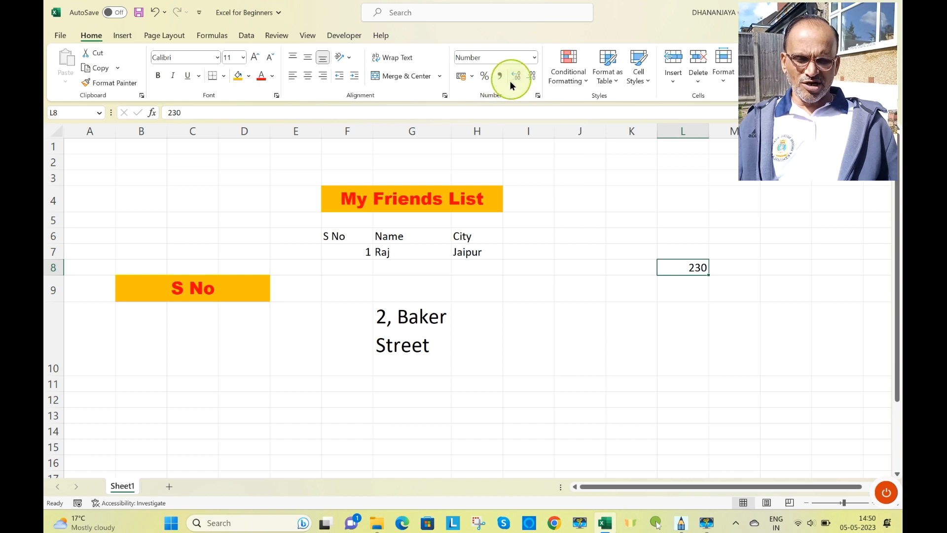
- Examine the Alignment, Font, Border, Fill and Protection options of Format Cells for L8 and return to the Number options
left_click(538, 96)
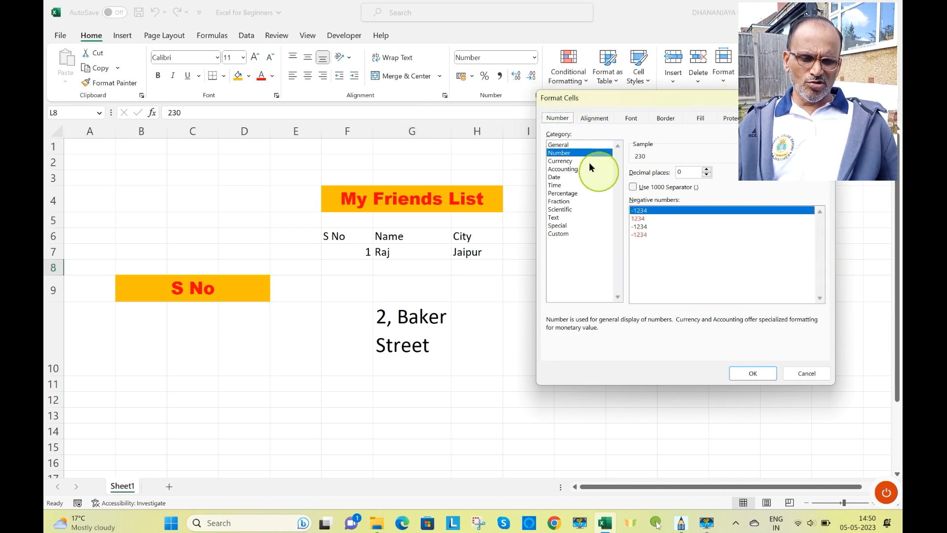
left_click(593, 118)
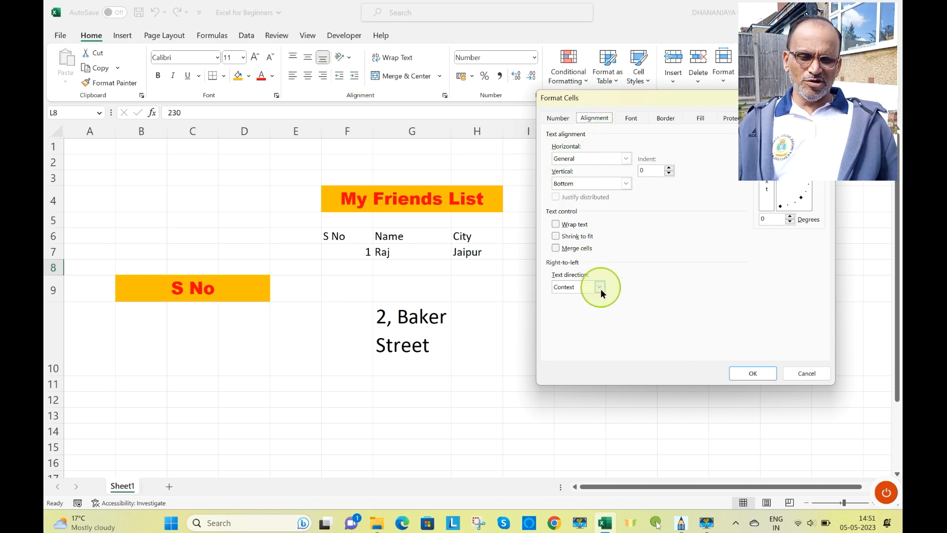
left_click(632, 119)
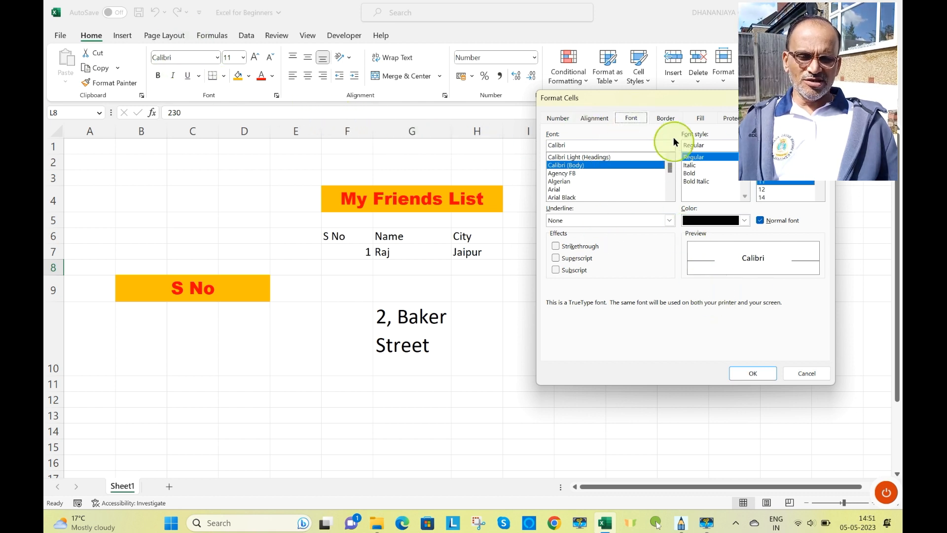
left_click(666, 119)
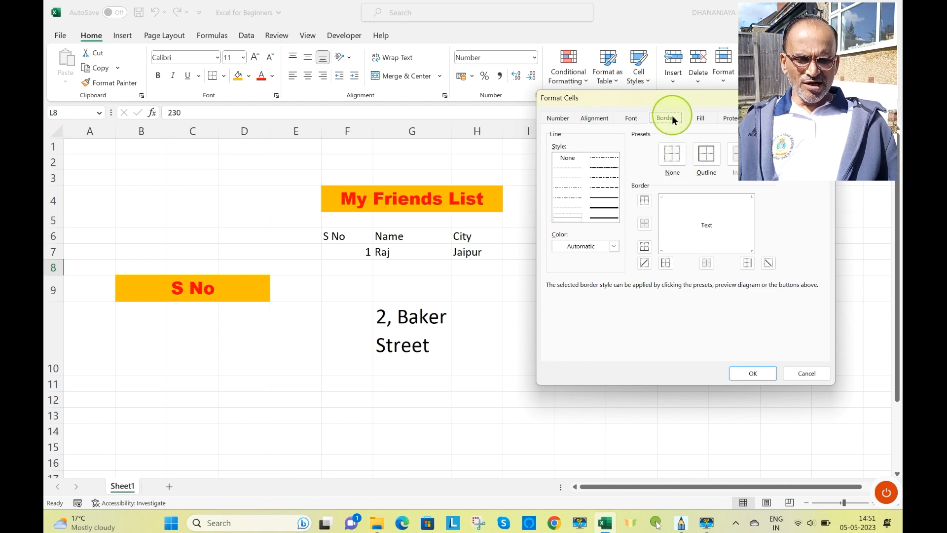
left_click(703, 120)
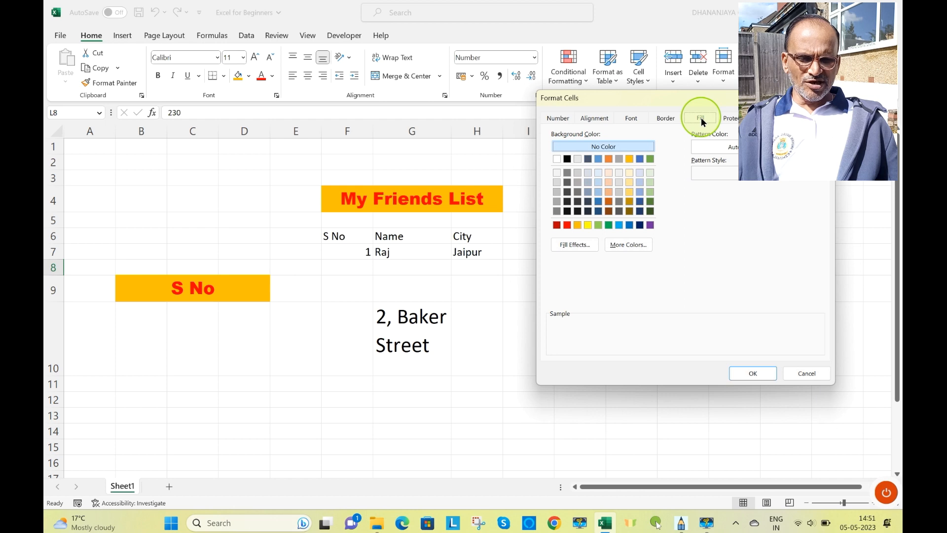
left_click(731, 119)
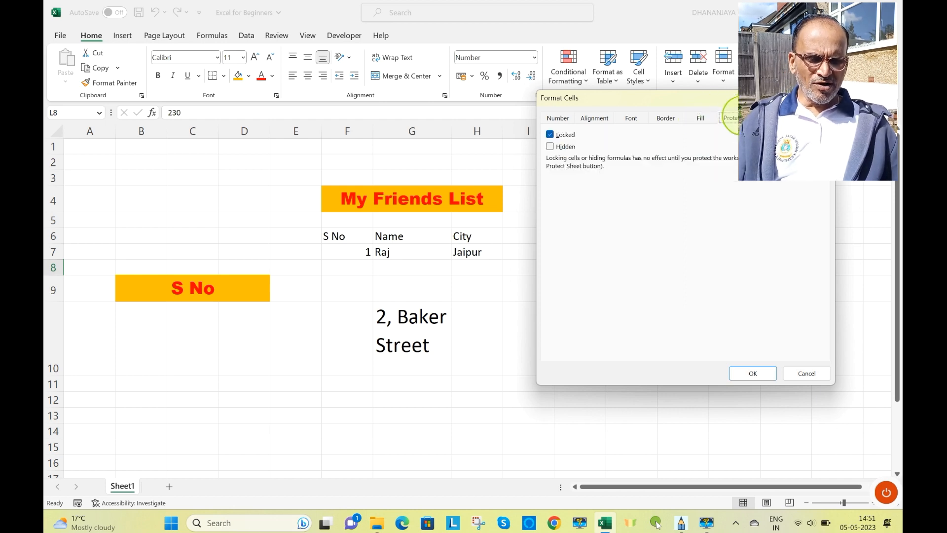
left_click(561, 118)
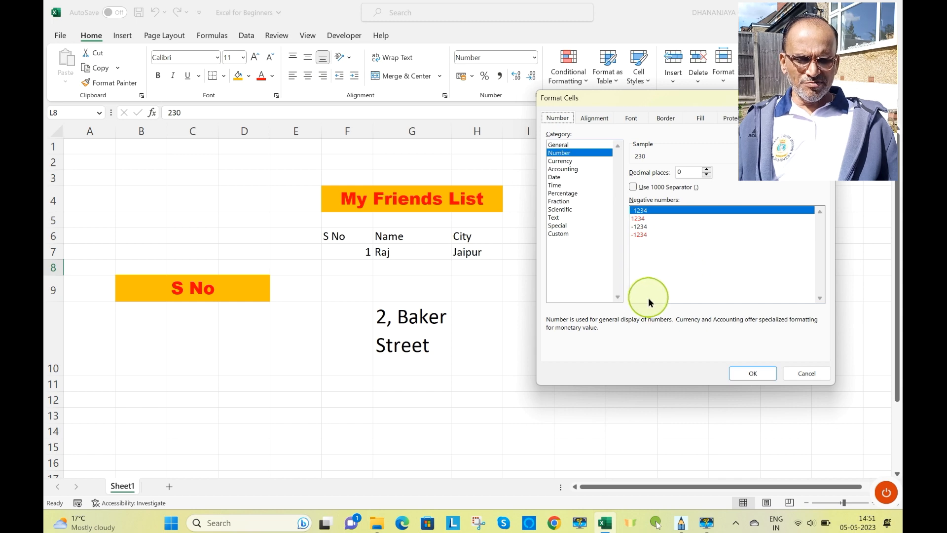
- Set the Number format of cell L8 to 3 decimal places in the Format Cells settings
left_click_drag(671, 101, 435, 88)
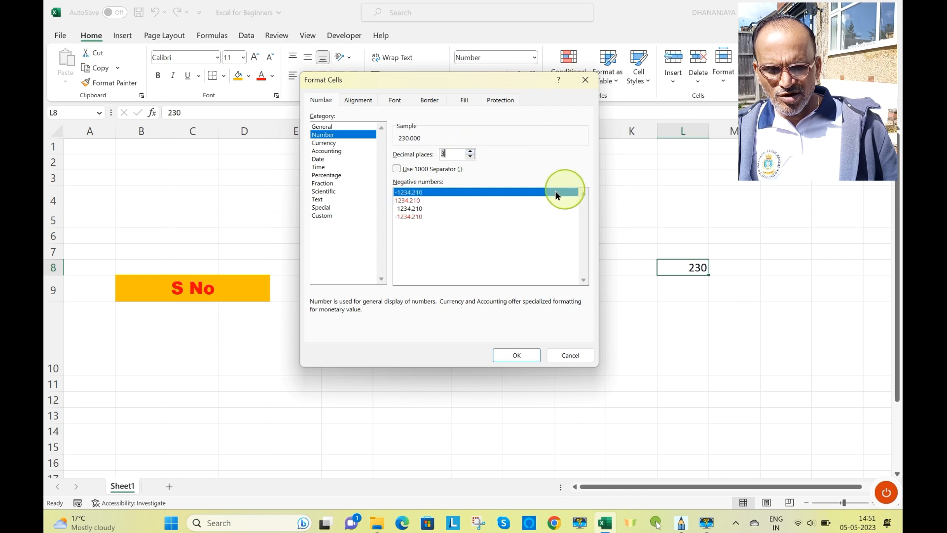
left_click(507, 355)
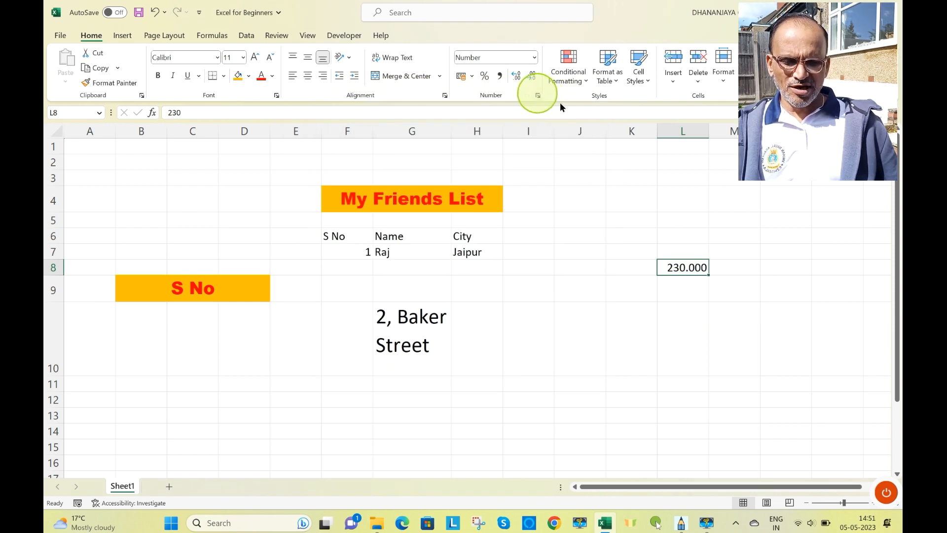
- Reduce the Number format of cell L8 to 1 decimal place in the Format Cells settings
left_click(538, 95)
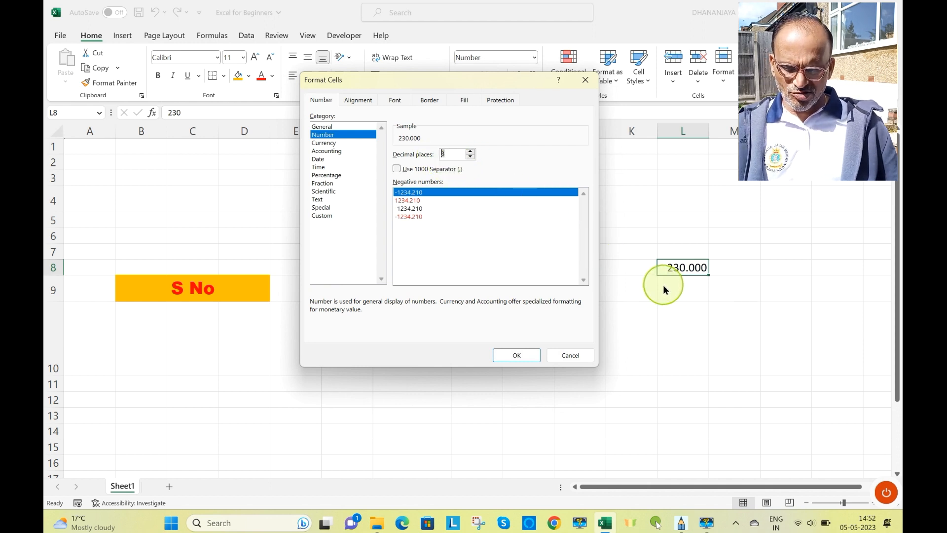
type("1")
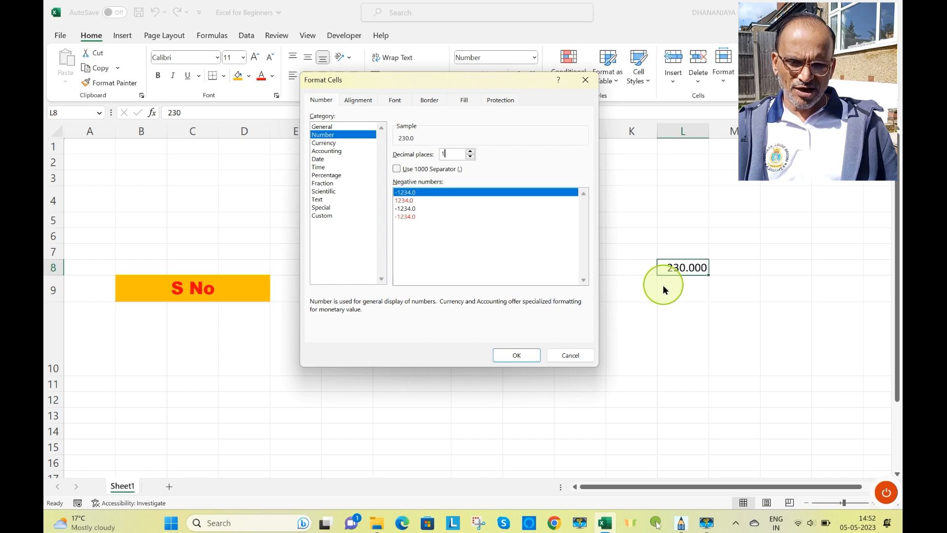
left_click(516, 355)
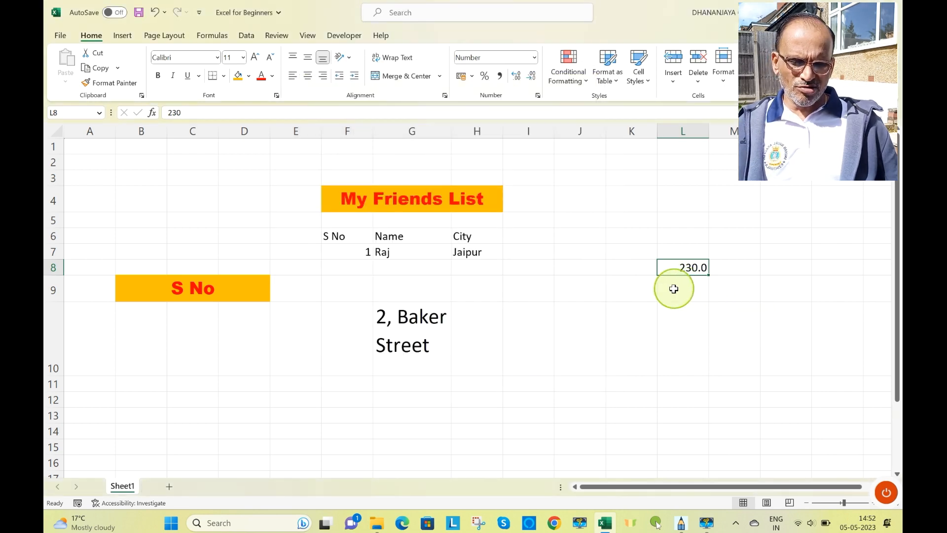
- Change the format of cell L8 to Currency with the ₹ symbol through Format Cells
right_click(688, 270)
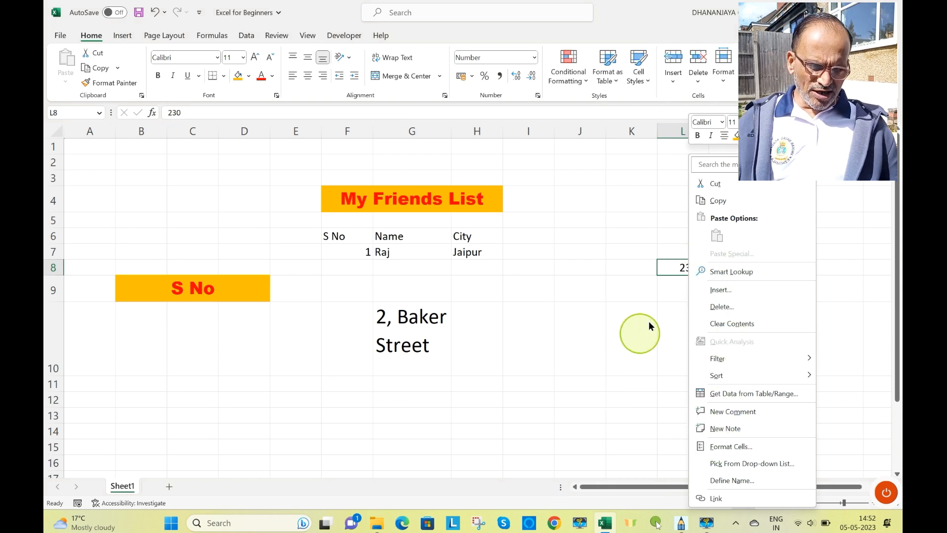
left_click(739, 447)
left_click_drag(726, 214, 591, 105)
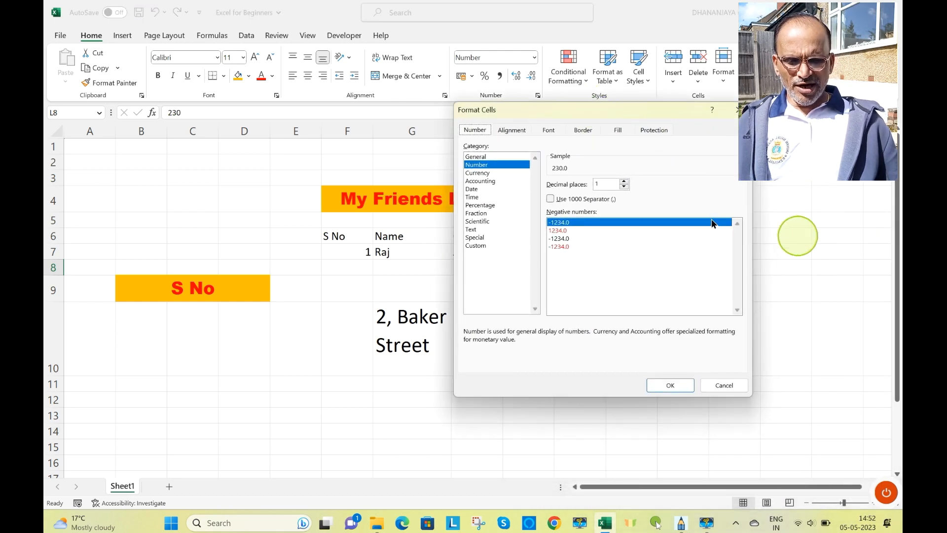
left_click(481, 173)
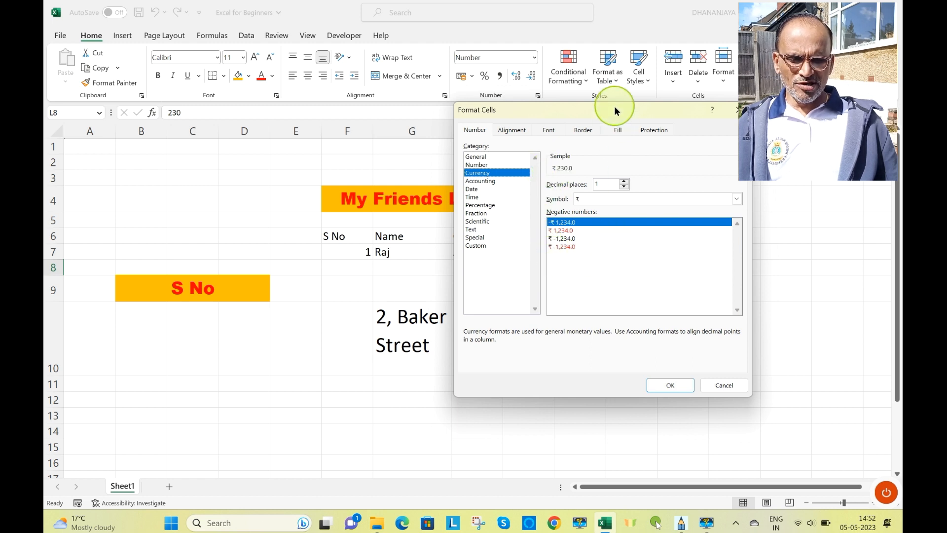
left_click_drag(617, 114, 449, 127)
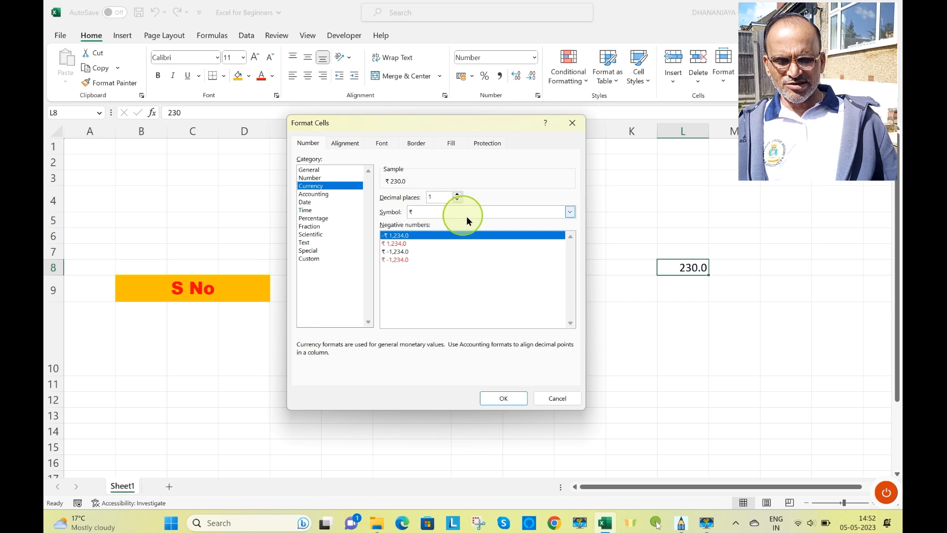
left_click(495, 398)
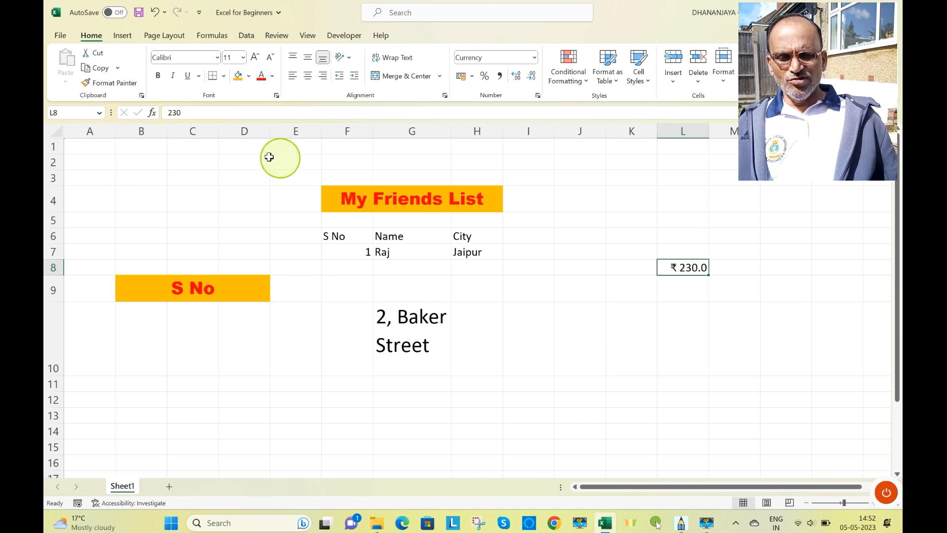
left_click(201, 113)
left_click_drag(201, 113, 154, 105)
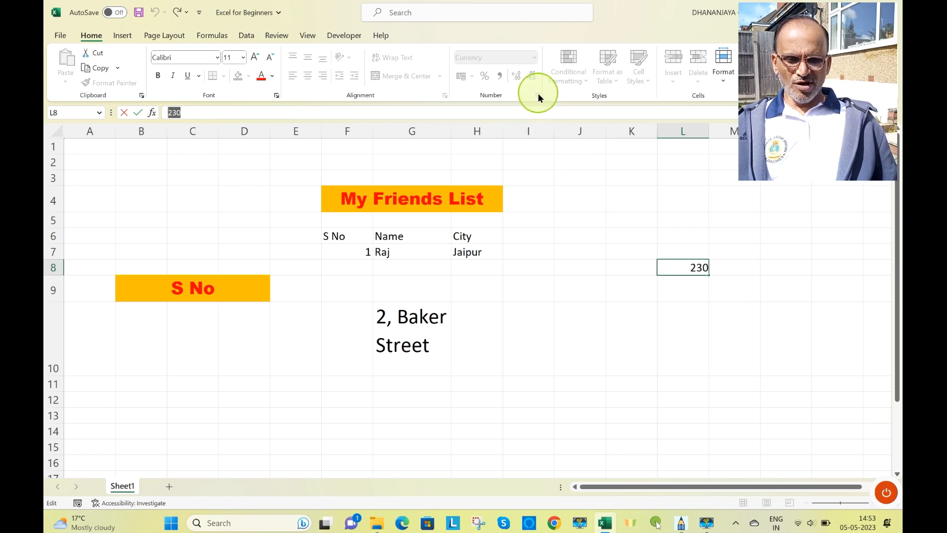
left_click(740, 288)
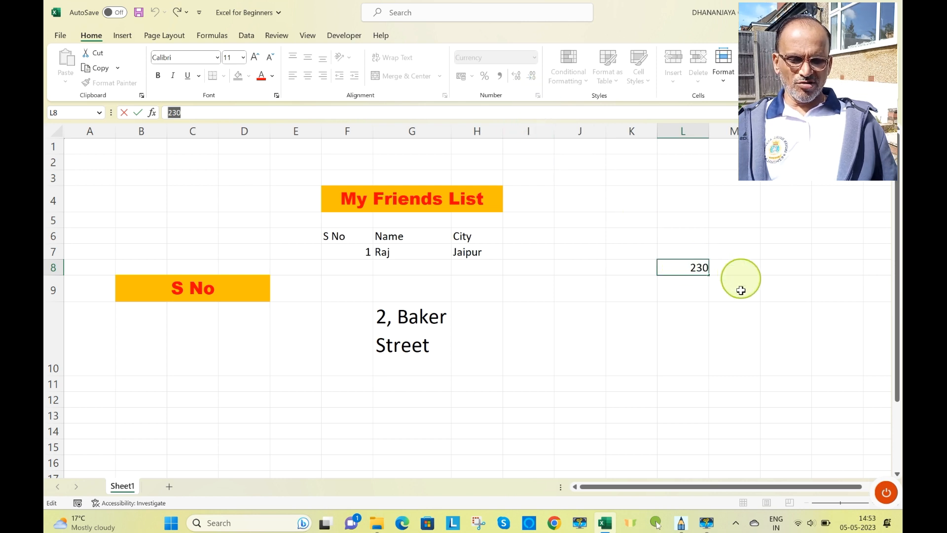
left_click(690, 267)
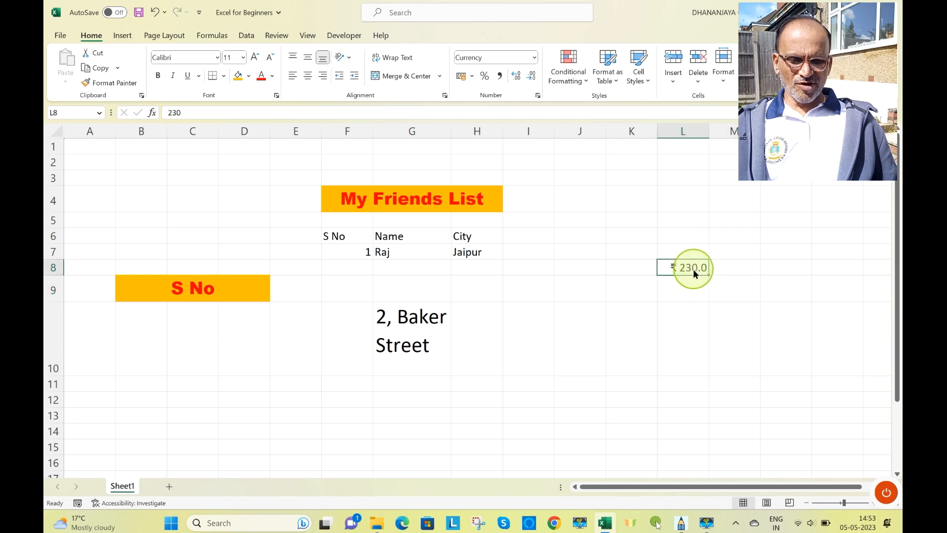
- Set the currency symbol of cell L8 to $ English (Australia) in Format Cells
right_click(694, 267)
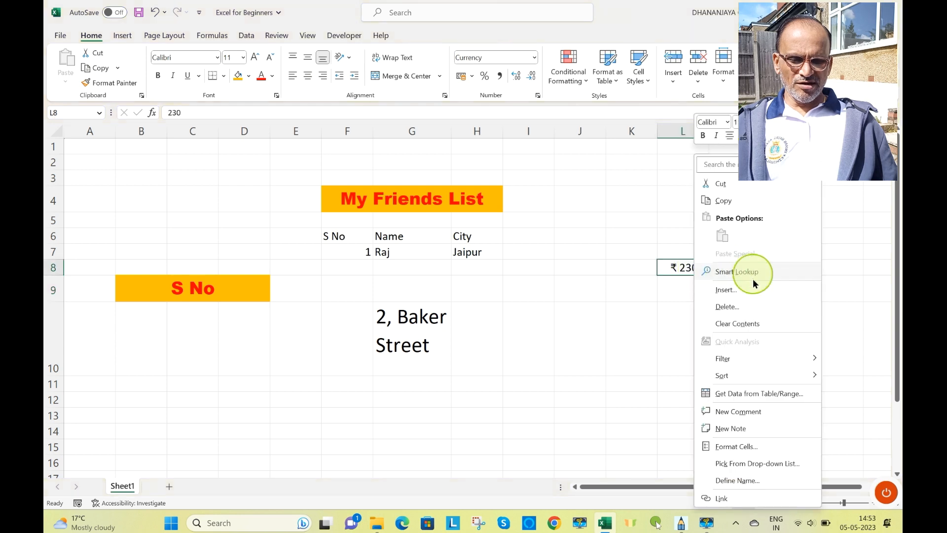
left_click(742, 442)
left_click_drag(696, 223, 453, 145)
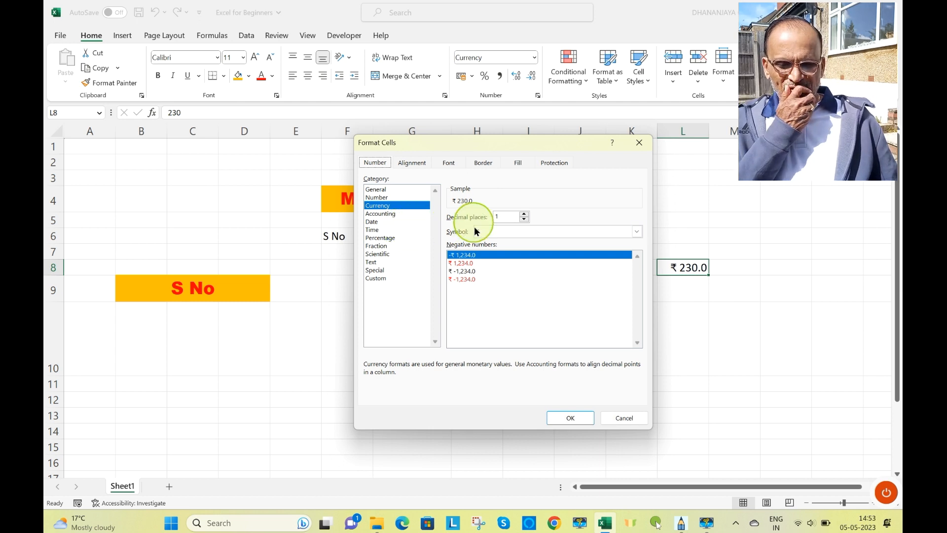
left_click(637, 231)
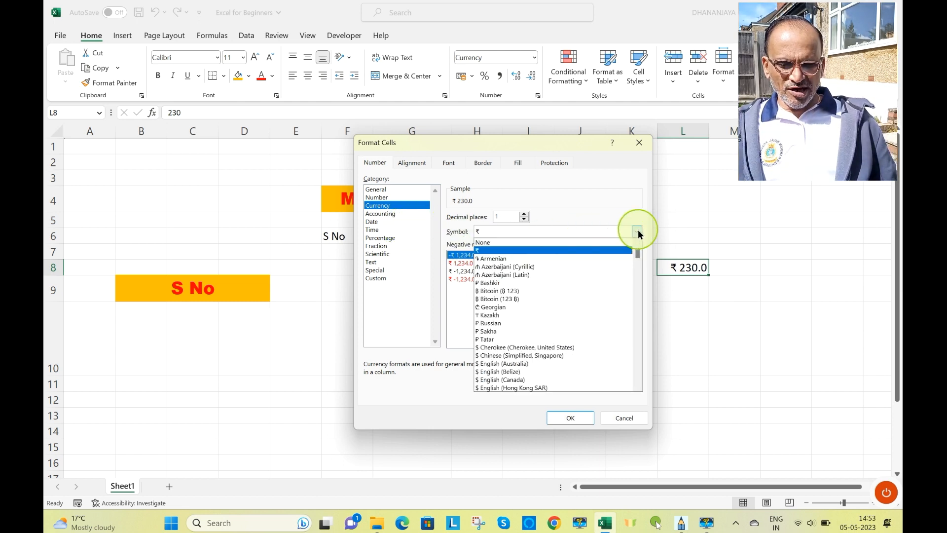
scroll(535, 266, "down", 2)
scroll(535, 271, "down", 2)
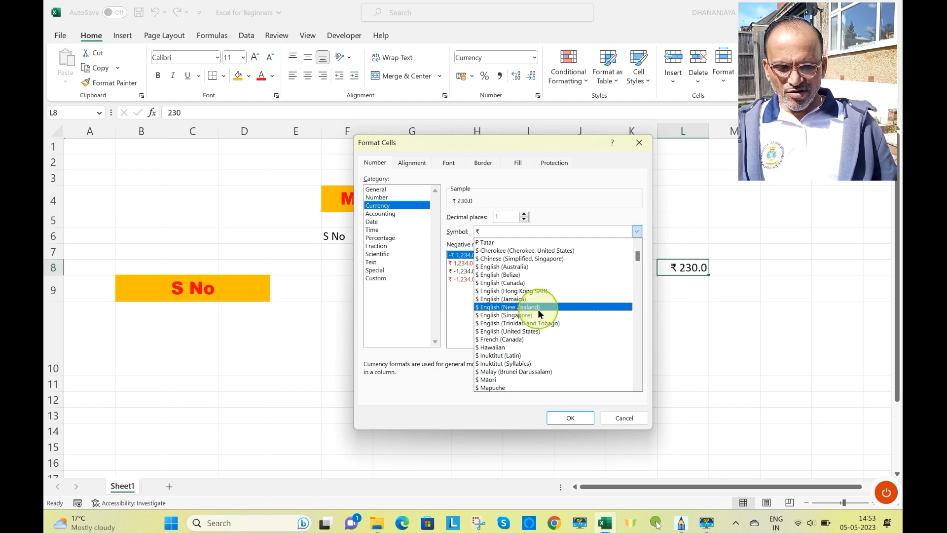
left_click(514, 267)
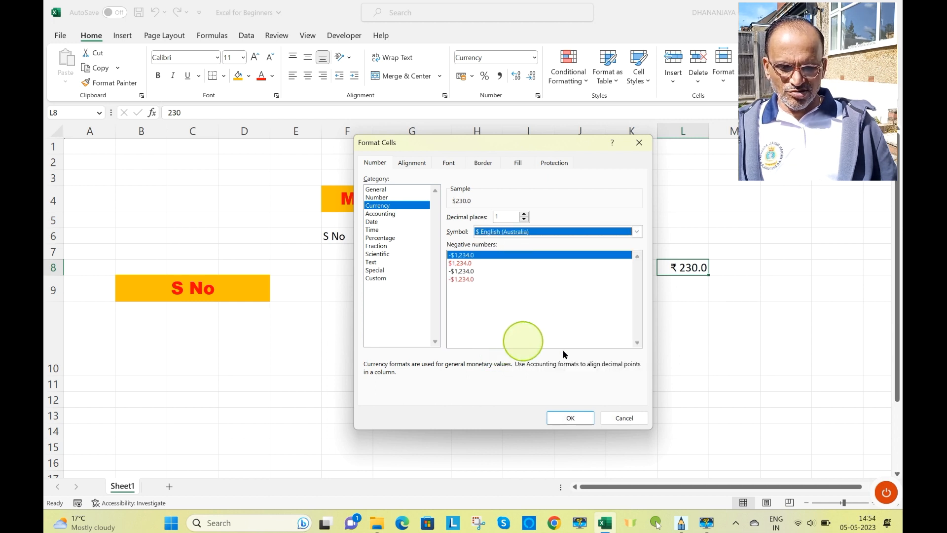
left_click(564, 415)
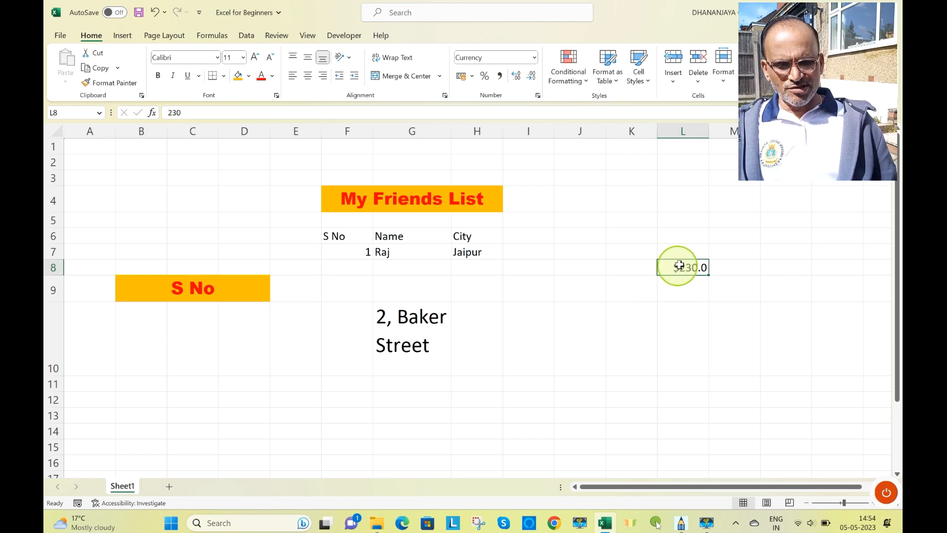
- Set the Currency format of cell L8 to 2 decimal places in Format Cells
left_click(445, 96)
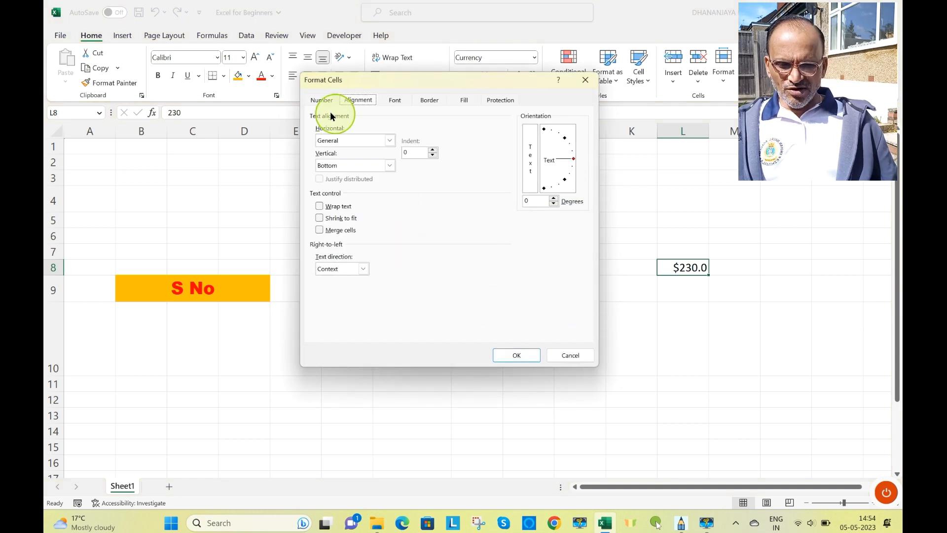
left_click(321, 101)
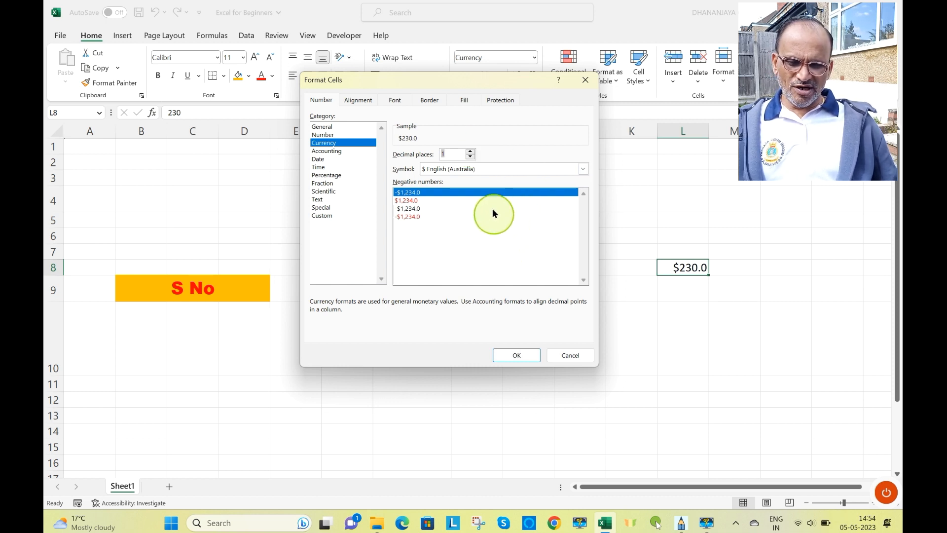
left_click(470, 153)
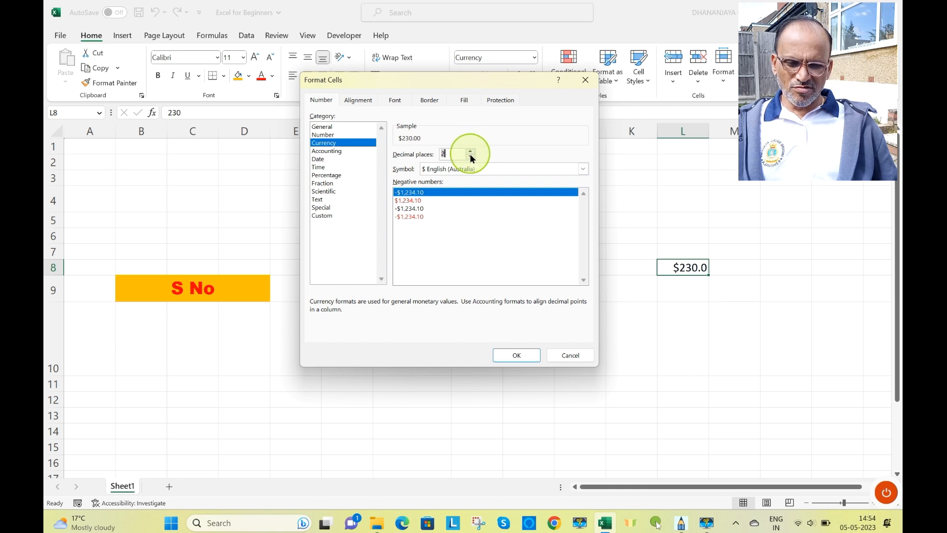
left_click(522, 353)
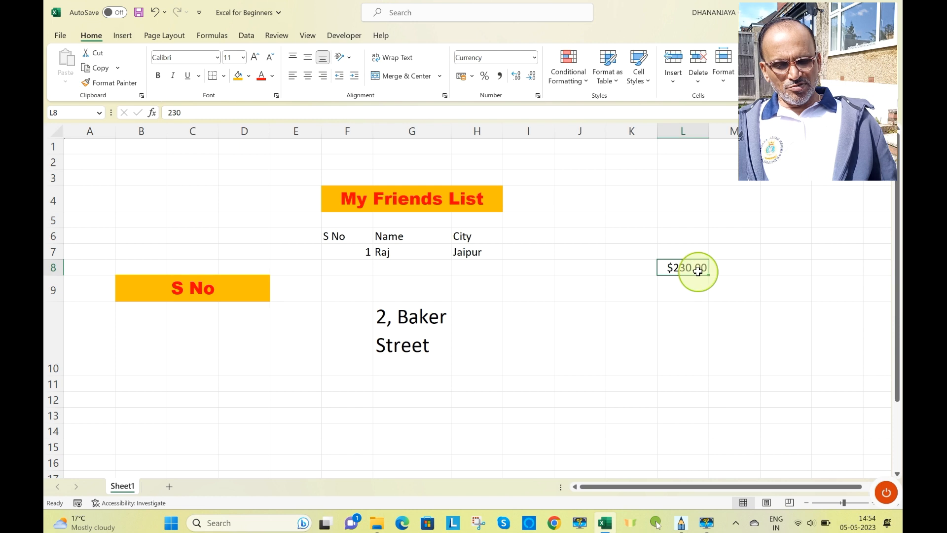
- Examine the Accounting format and the Font options for cell L8 in Format Cells, and leave without applying anything
left_click(444, 95)
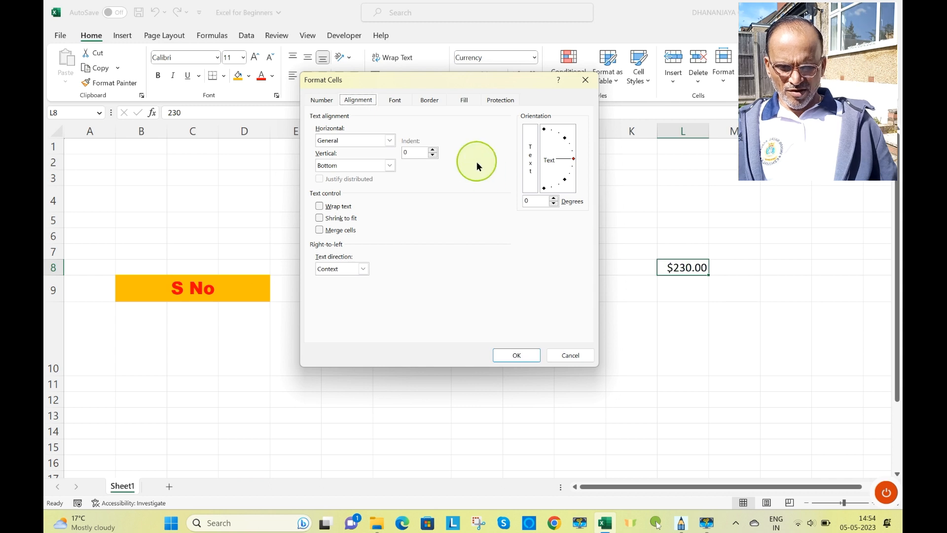
left_click(327, 103)
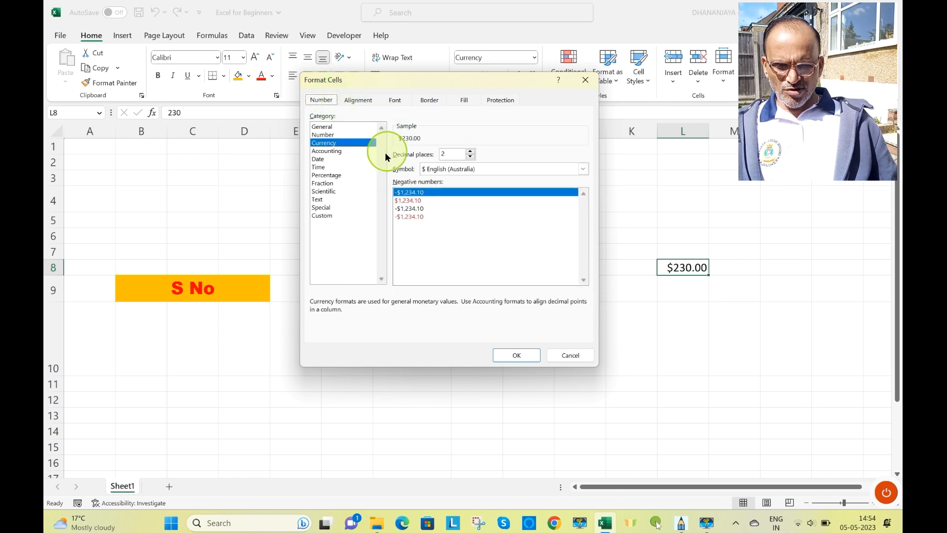
left_click(337, 152)
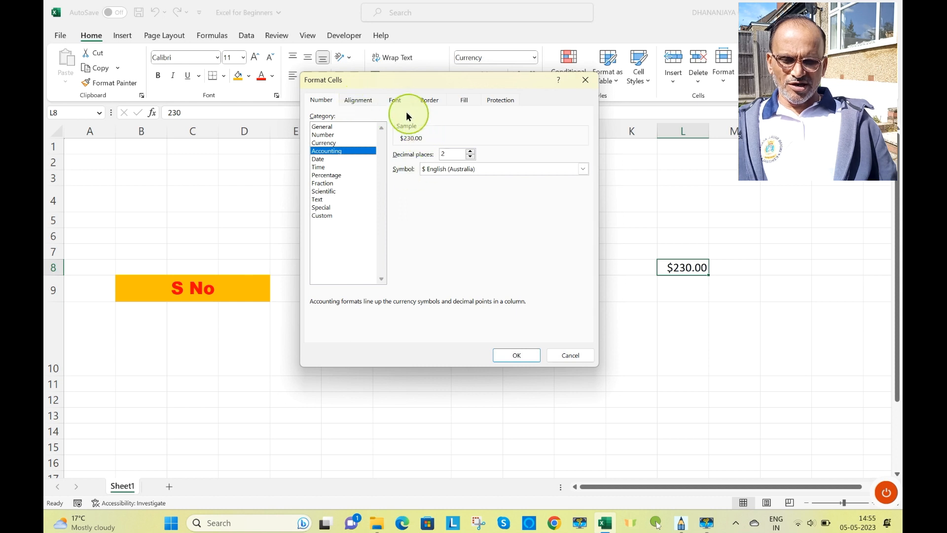
left_click(395, 101)
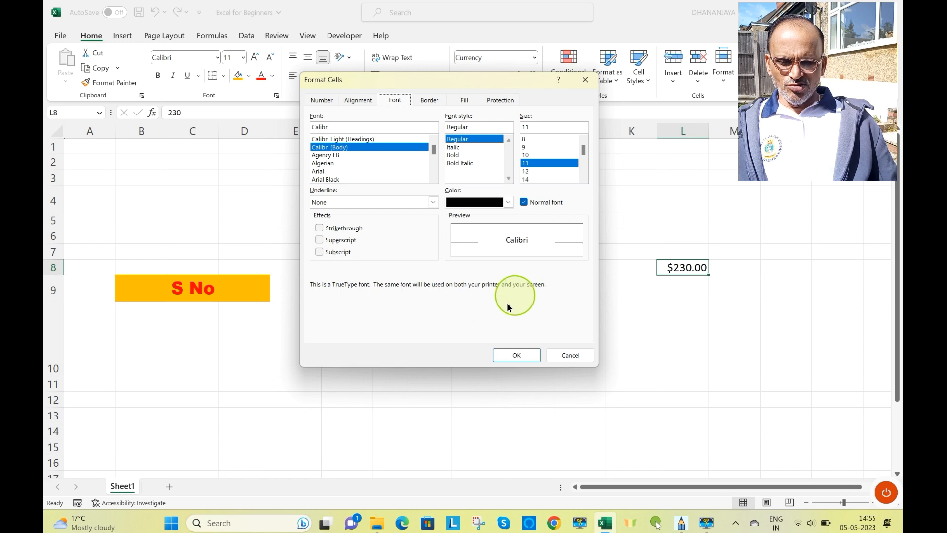
left_click(570, 356)
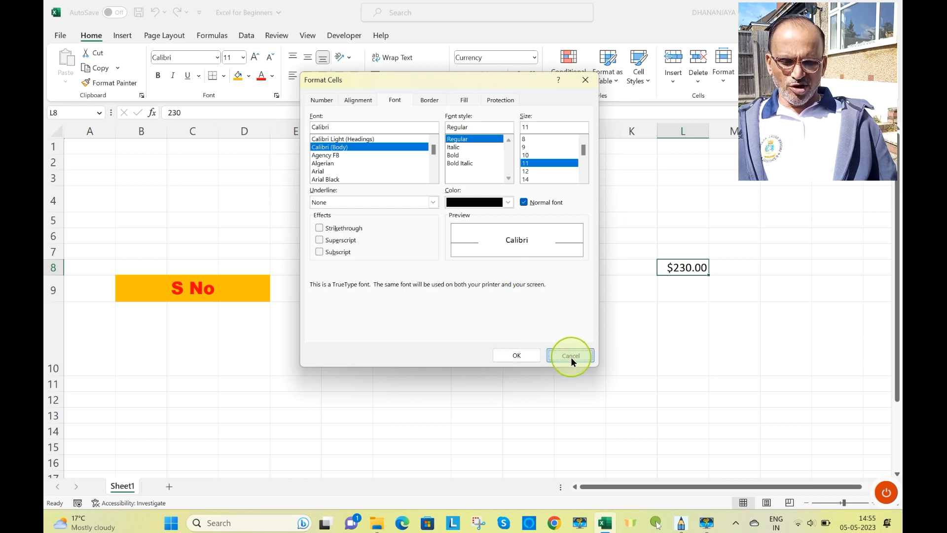
left_click(562, 324)
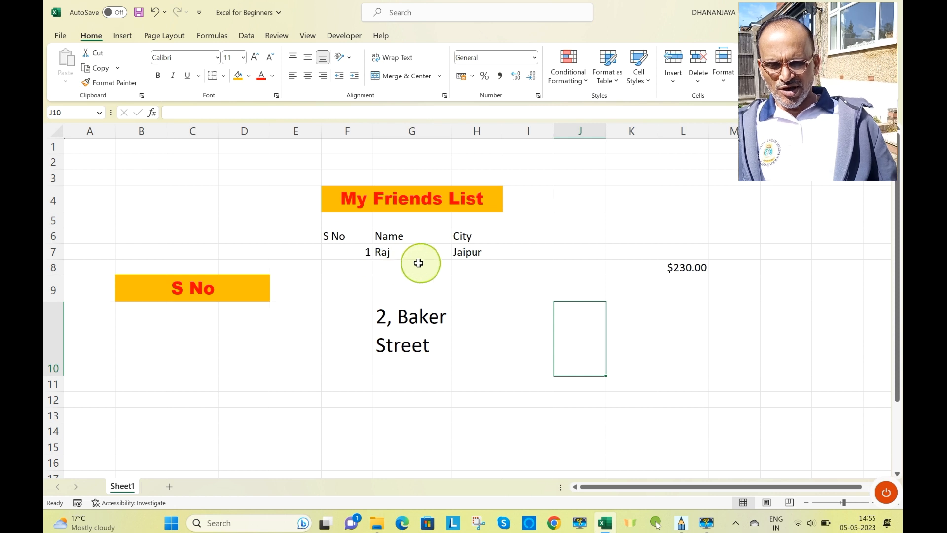
- Copy the first entry row of the friends table, F7:H7, into the row starting at cell F8
left_click(367, 252)
left_click_drag(380, 253, 473, 264)
key("ctrl+c")
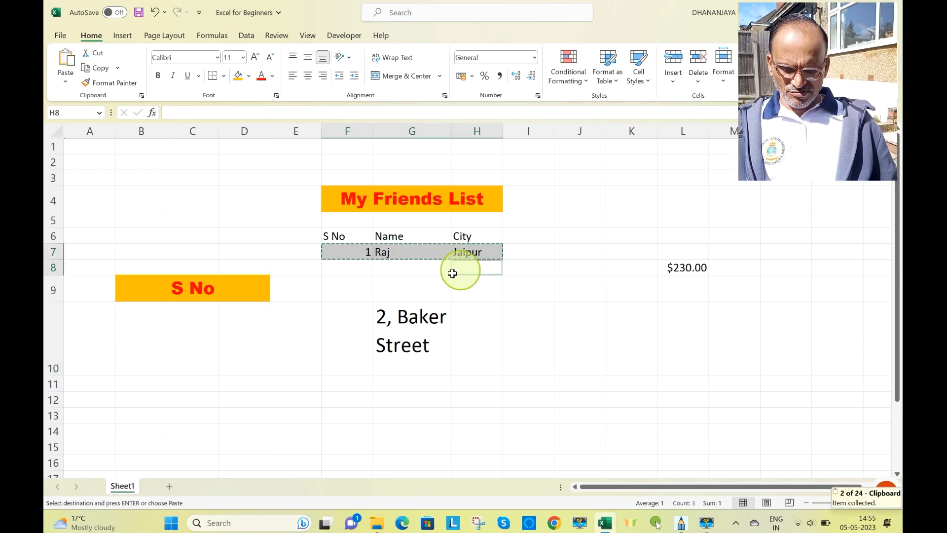
left_click(346, 270)
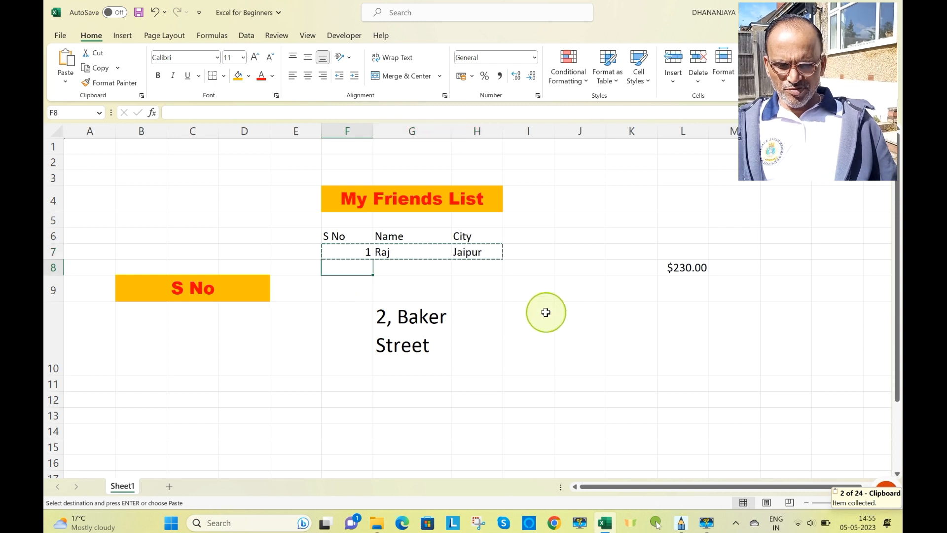
key("Return")
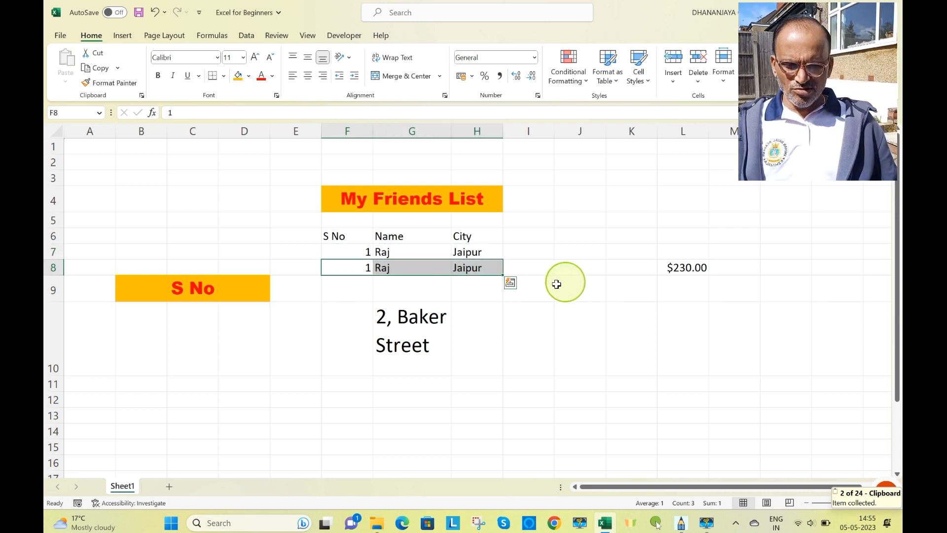
left_click(340, 288)
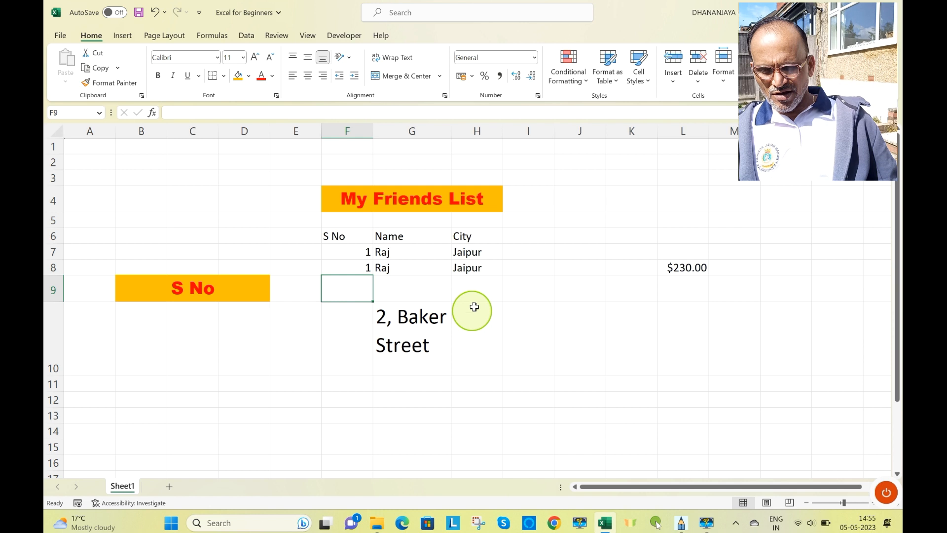
left_click(541, 279)
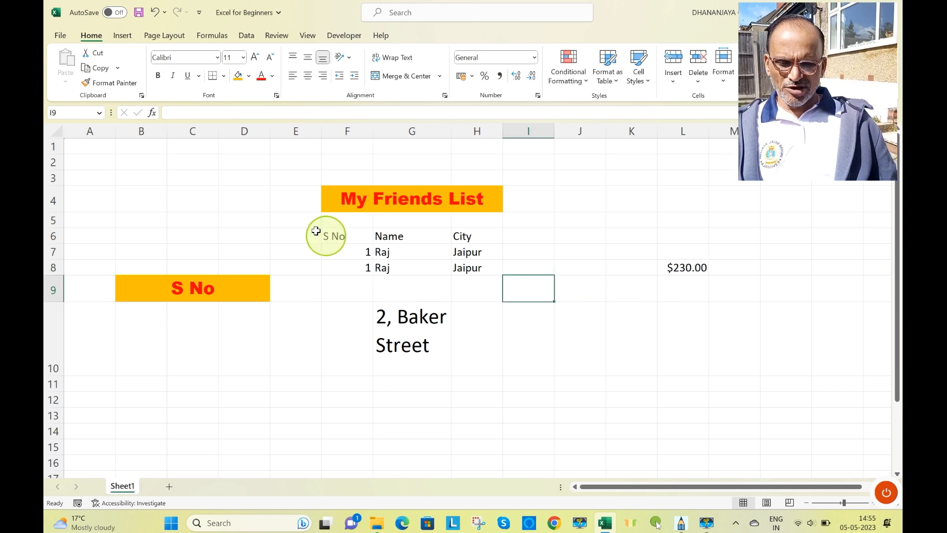
- Apply All Borders to the friends table in range F6:H8
left_click_drag(337, 238, 458, 266)
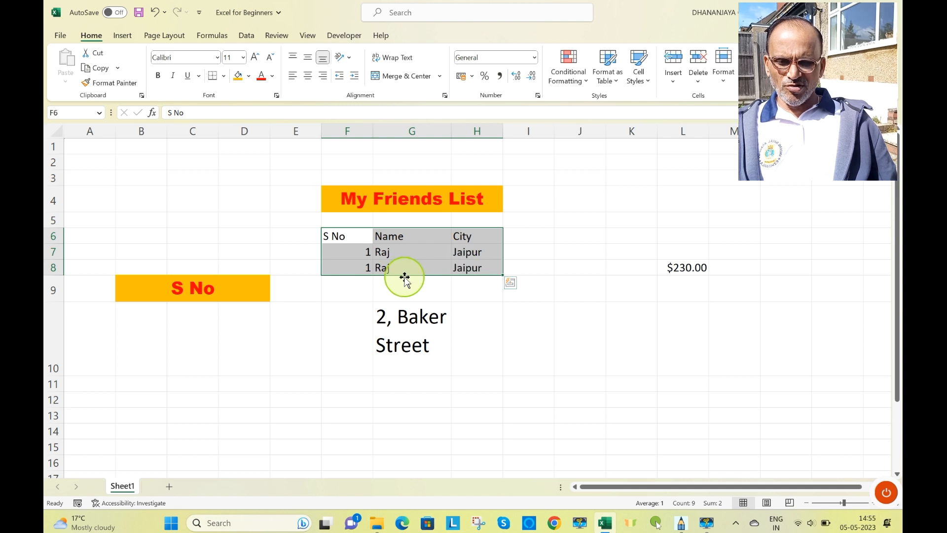
left_click(225, 77)
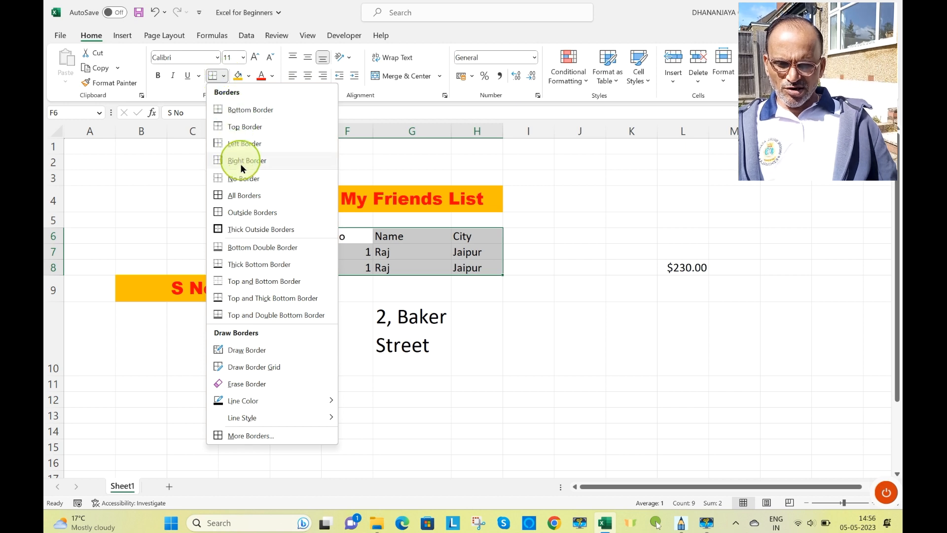
left_click(219, 198)
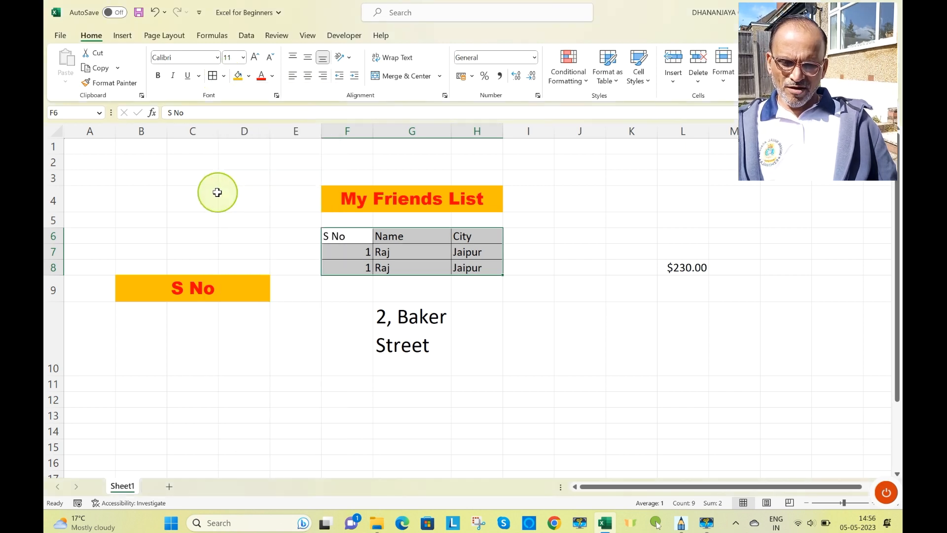
- Undo the All Borders formatting on the friends table in range F6:H8
left_click(544, 295)
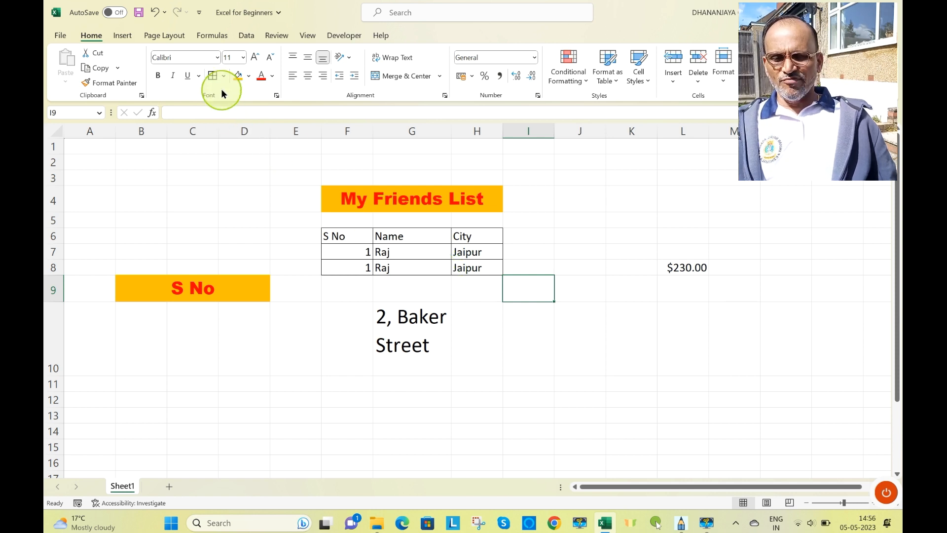
left_click(224, 77)
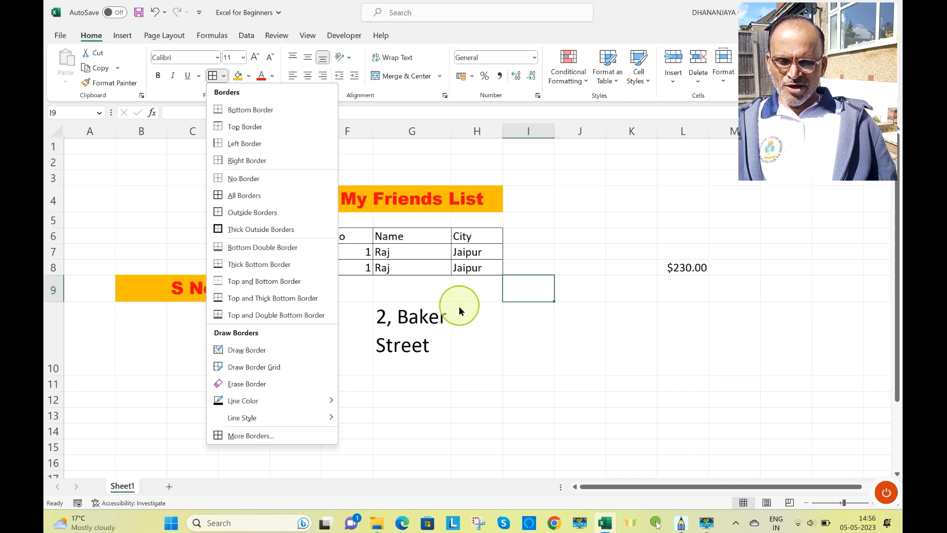
left_click(567, 219)
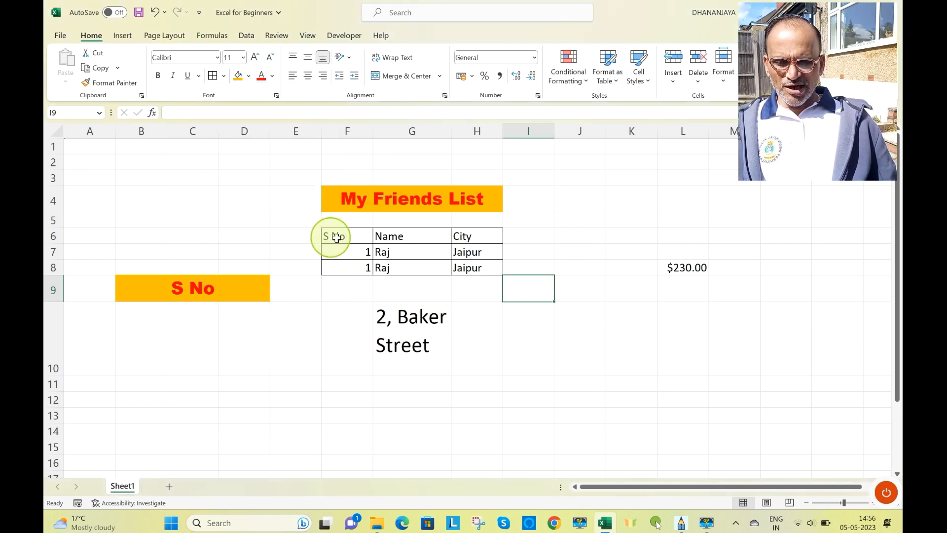
left_click(352, 239)
left_click_drag(352, 239, 491, 249)
left_click(537, 254)
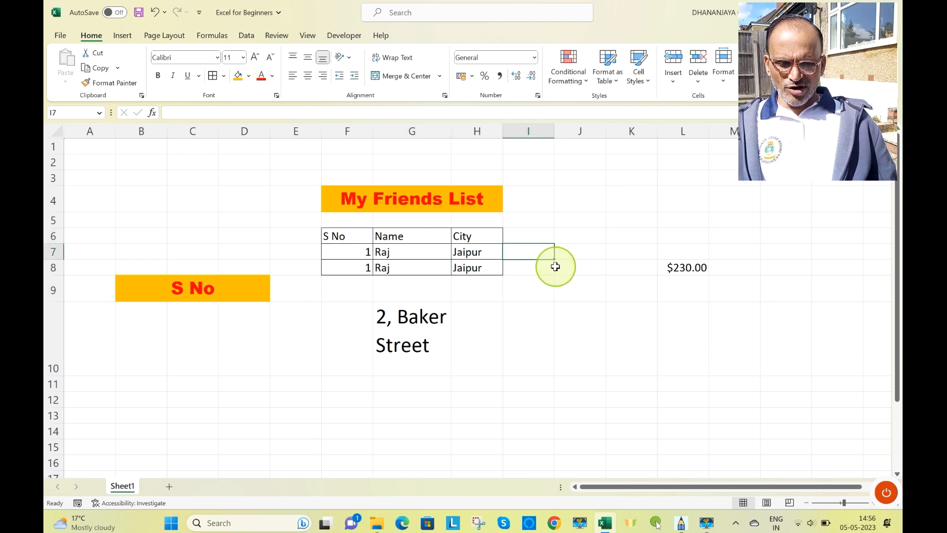
key("ctrl+z")
left_click(567, 257)
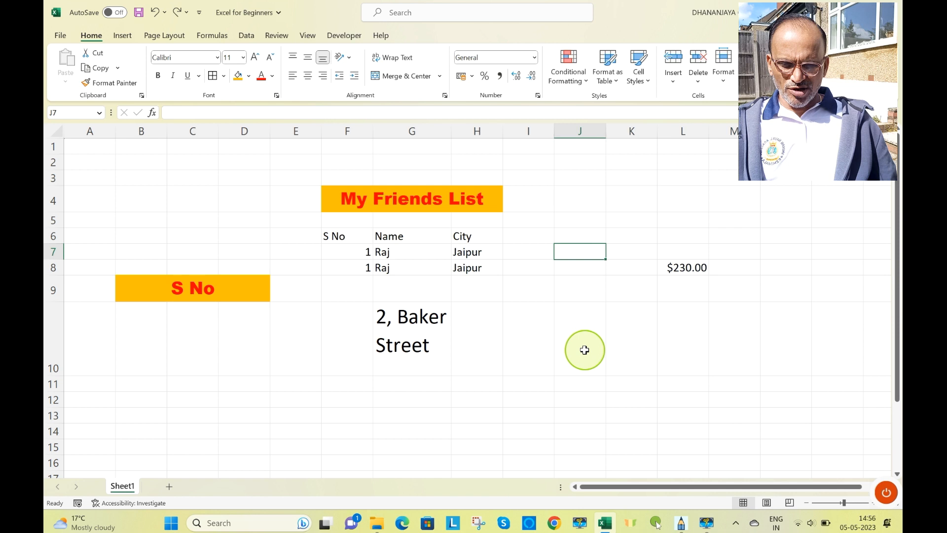
- Apply Outside Borders to the friends table in range F6:H8
left_click_drag(331, 237, 471, 268)
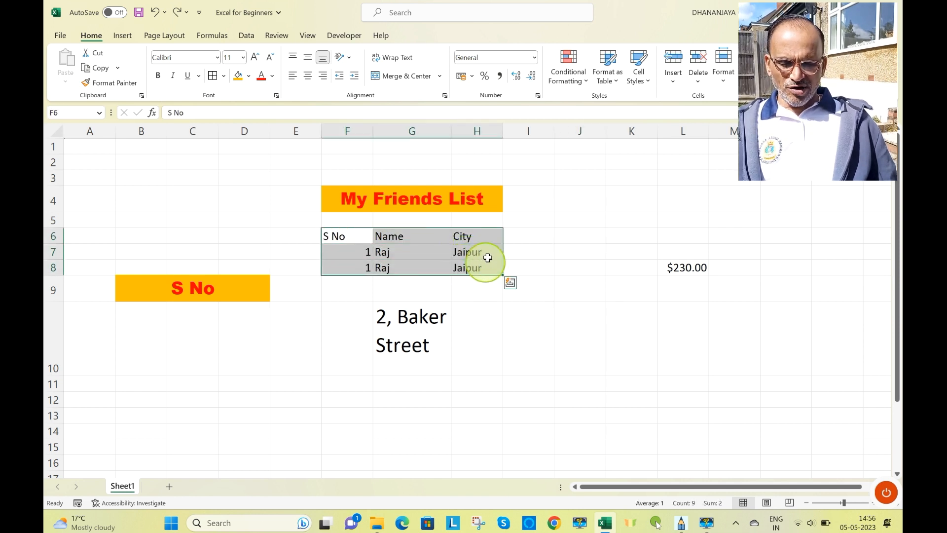
left_click(223, 78)
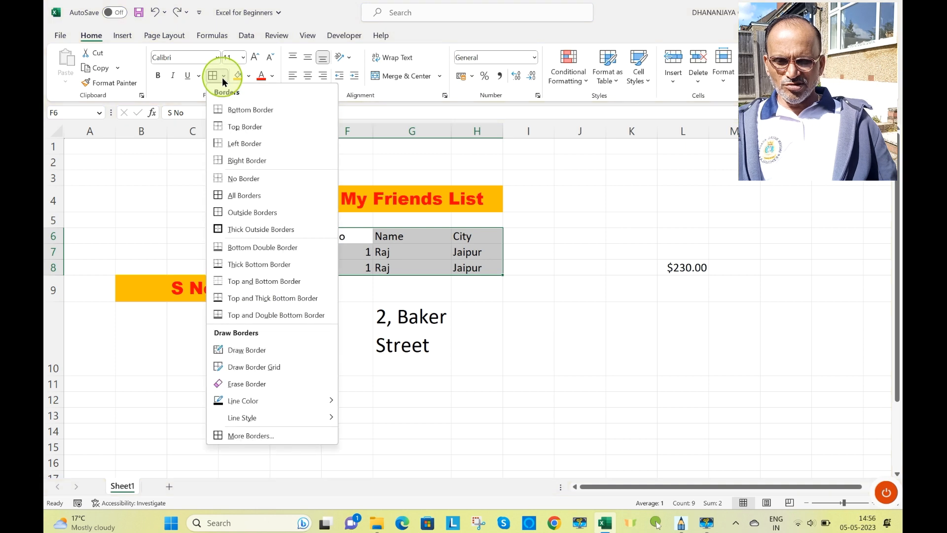
left_click(248, 212)
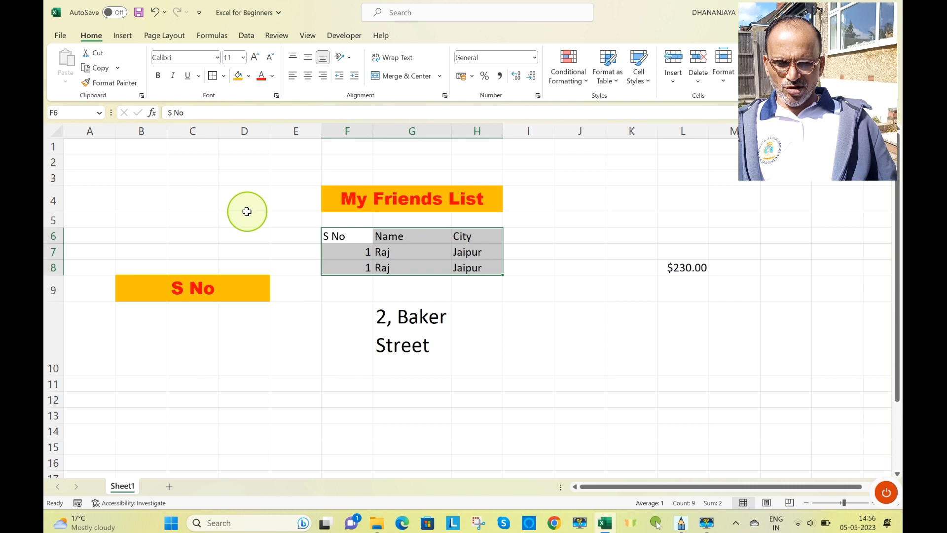
left_click(526, 315)
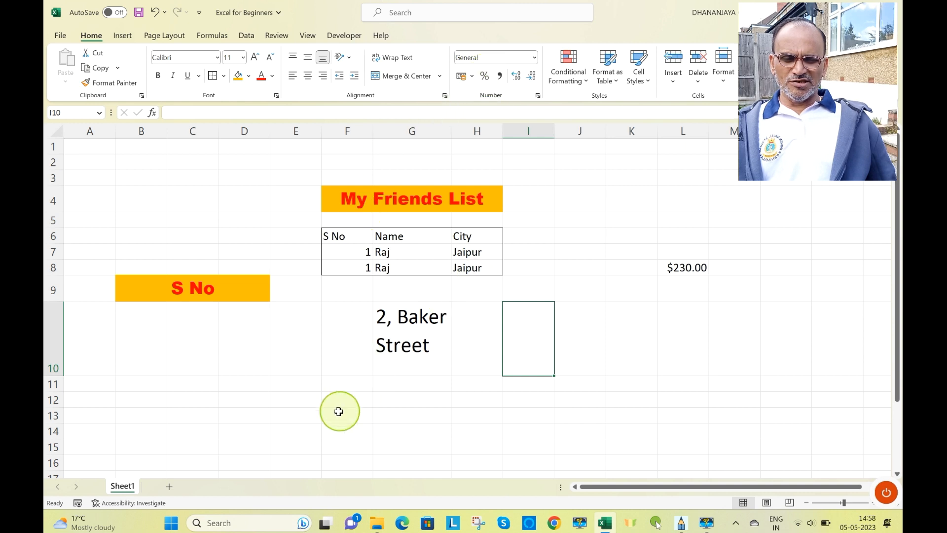
- Enter the number 70 in cell D12, below the friends table
left_click(232, 399)
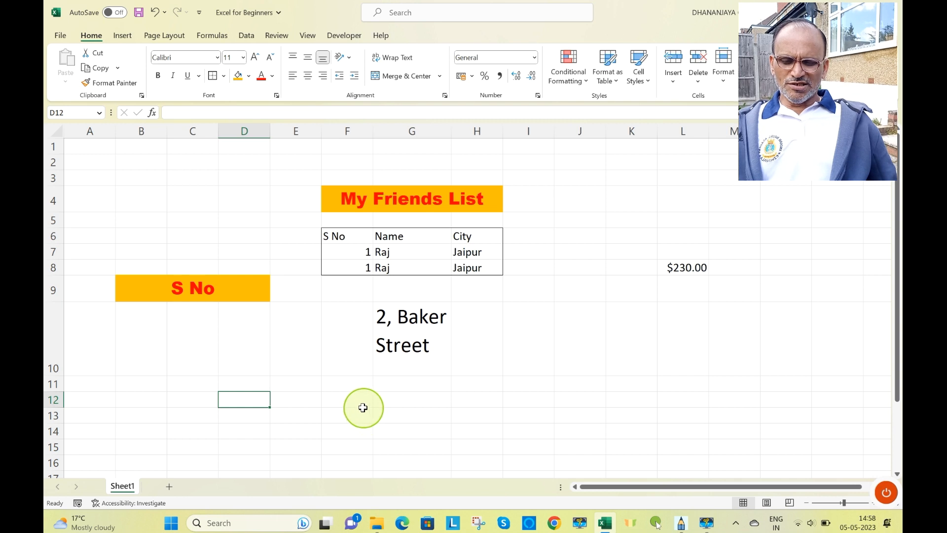
type("70")
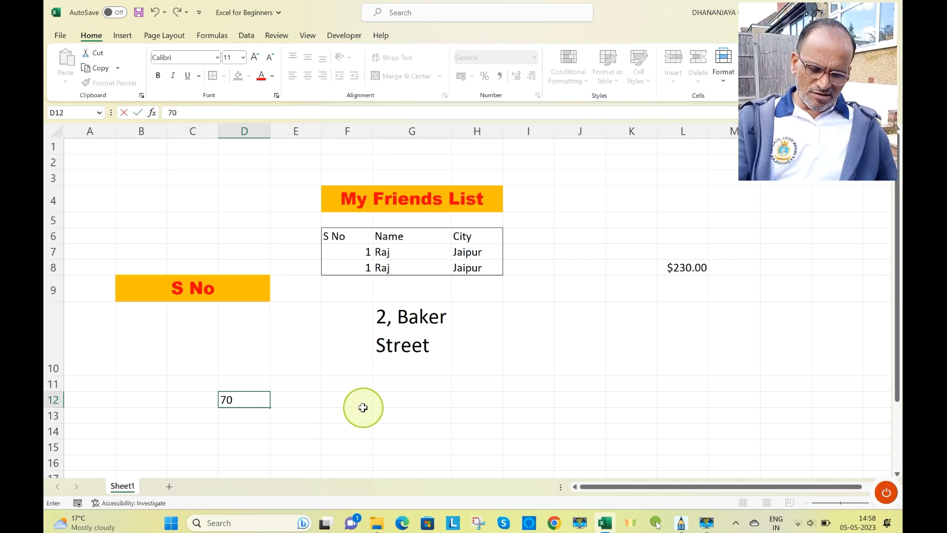
left_click(335, 436)
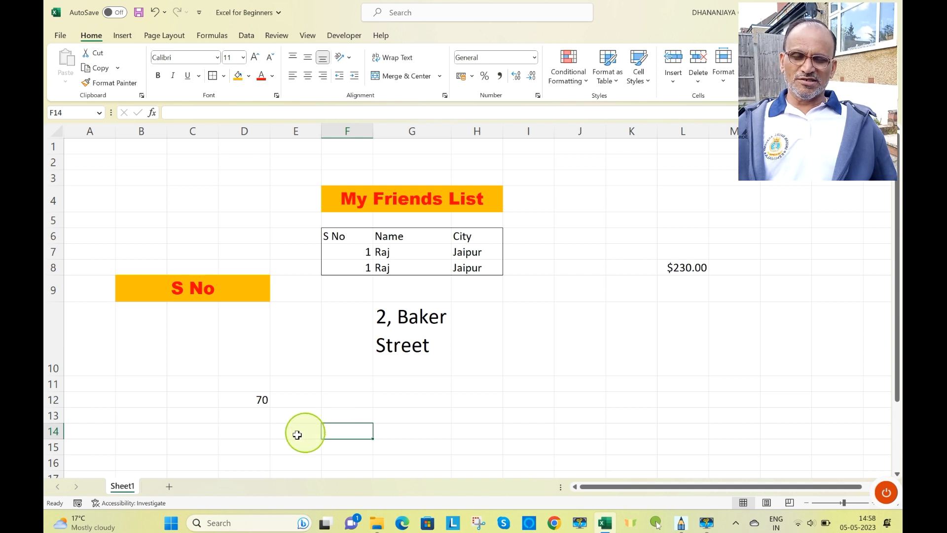
- Enter 0.7 in cell G12 and 0.07 in cell I12
left_click(395, 403)
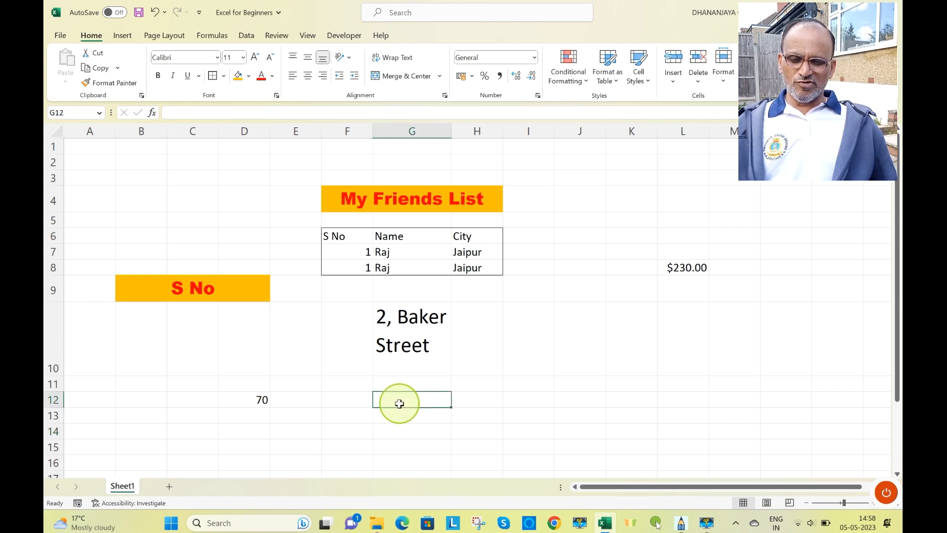
type("0")
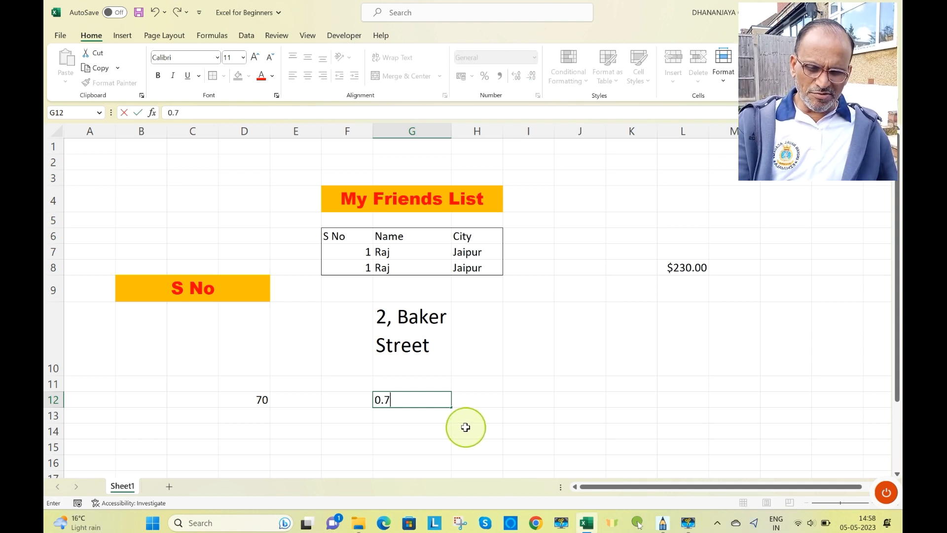
type(".7")
key("Return")
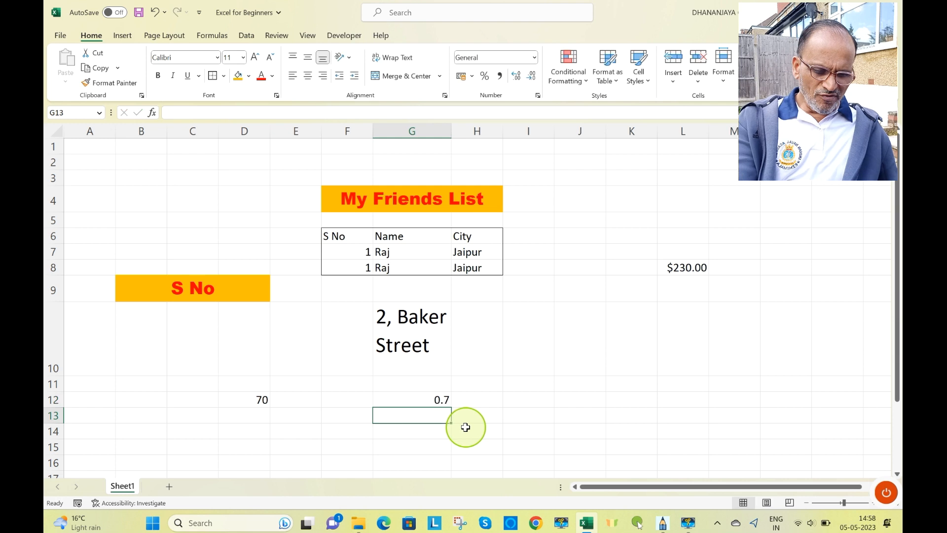
left_click(434, 402)
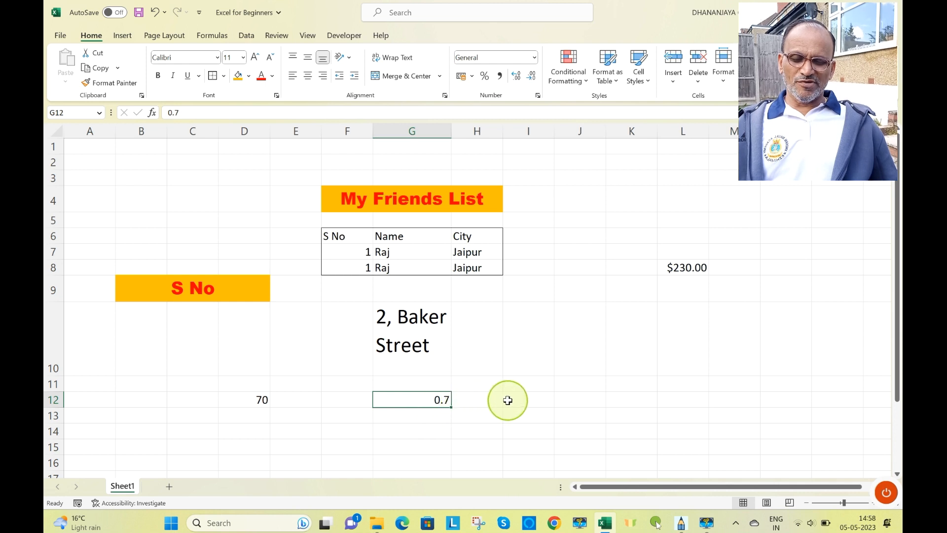
left_click(539, 398)
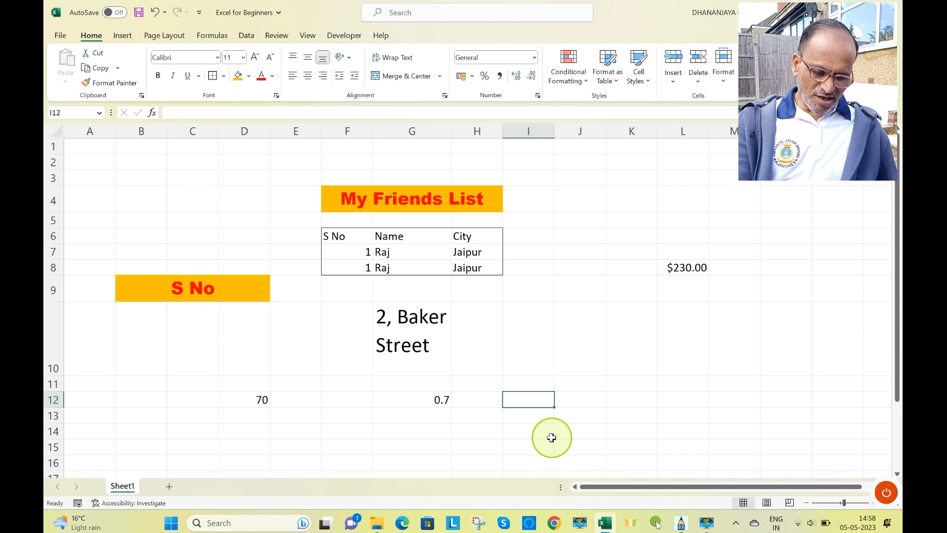
type("0")
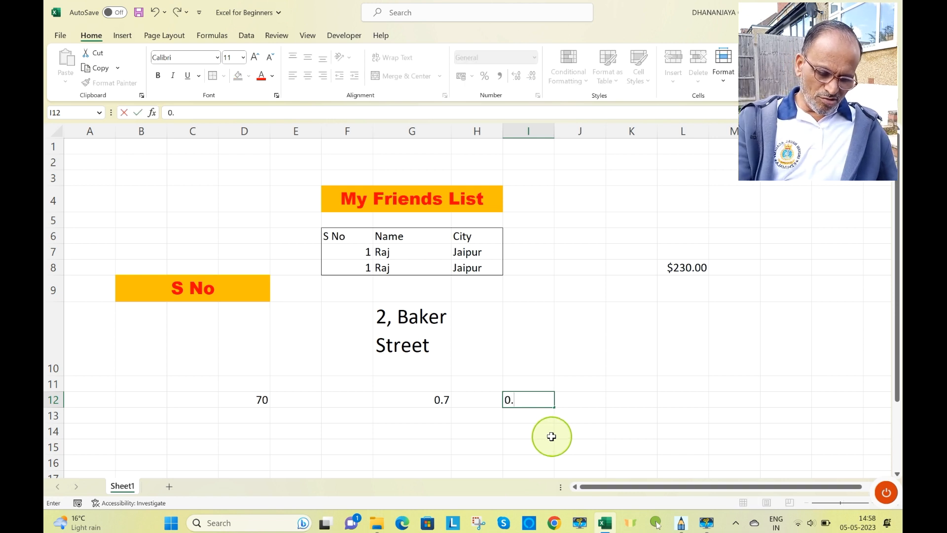
type(".07")
left_click(582, 415)
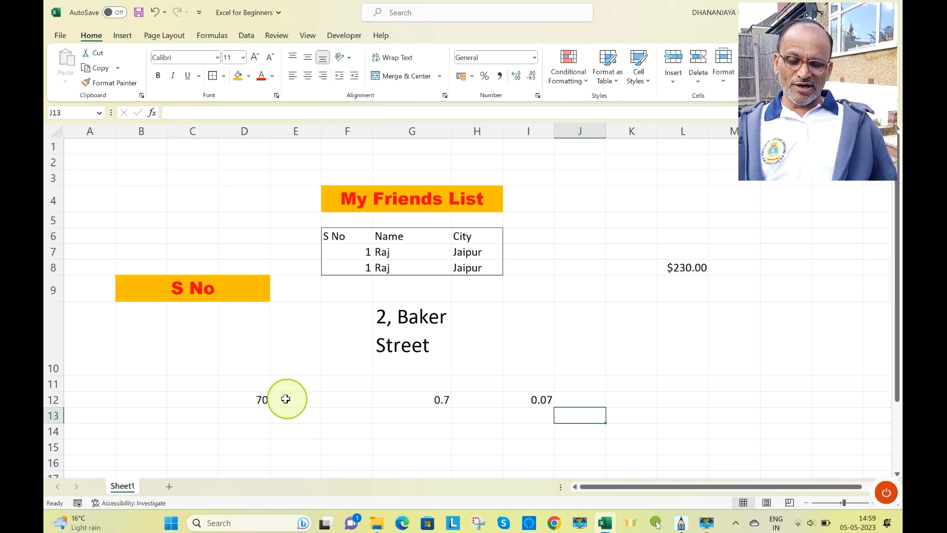
- Add a percent sign to the entry in cell D12 so that it reads 70%
left_click(252, 400)
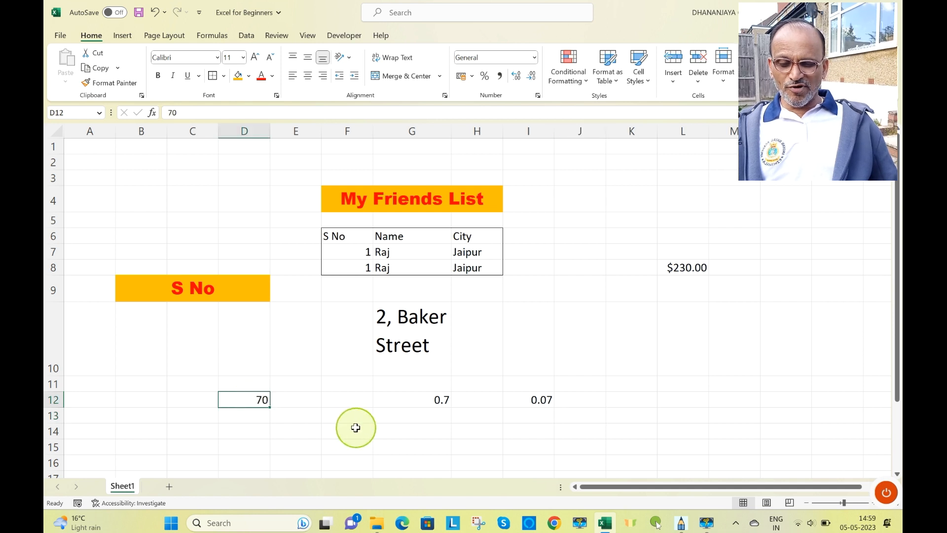
left_click(205, 113)
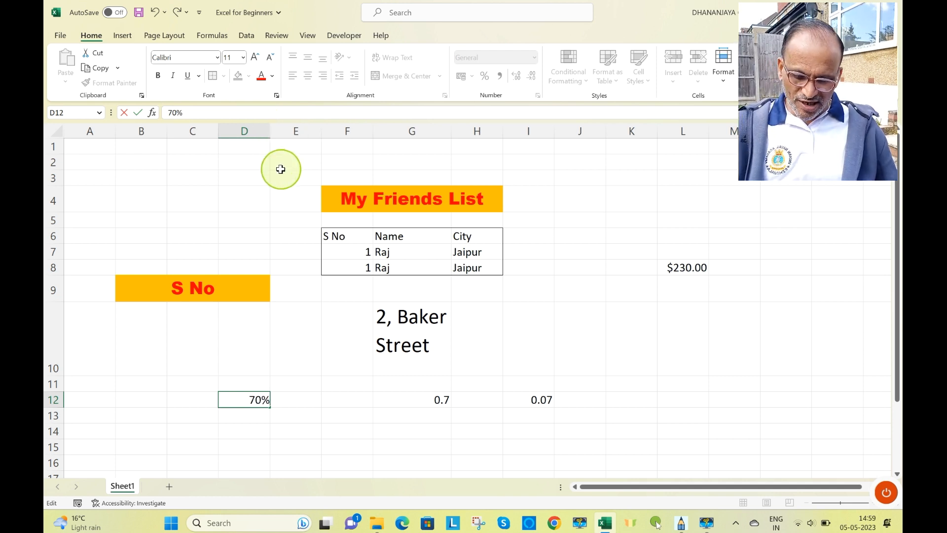
key("Return")
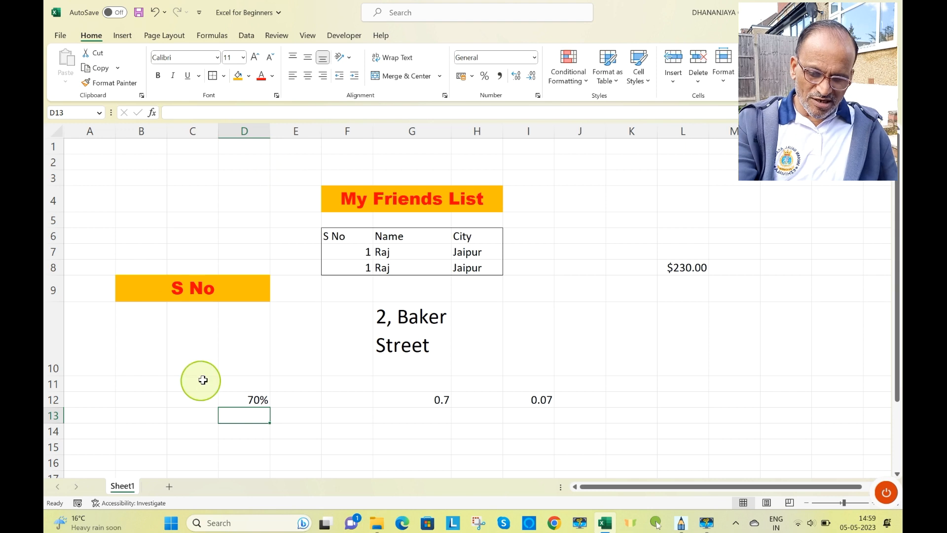
left_click(244, 397)
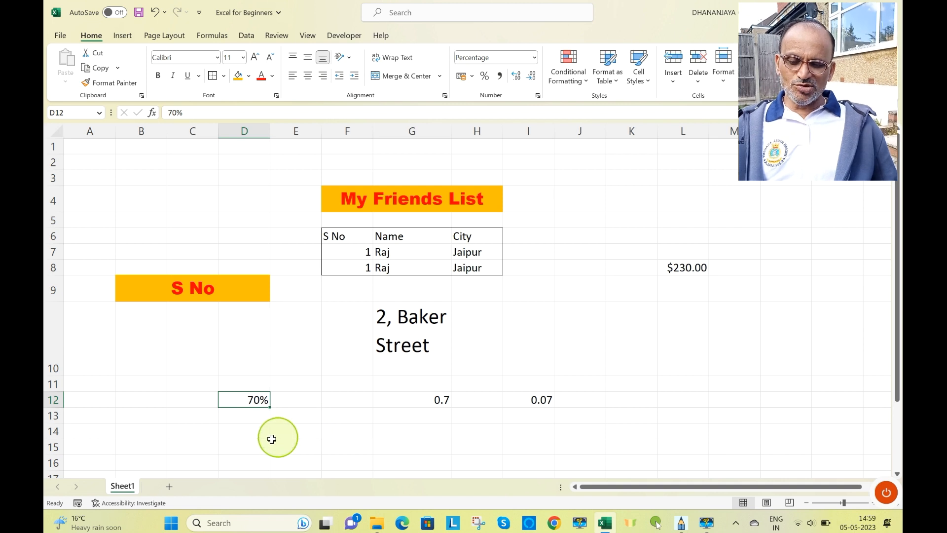
left_click(195, 405)
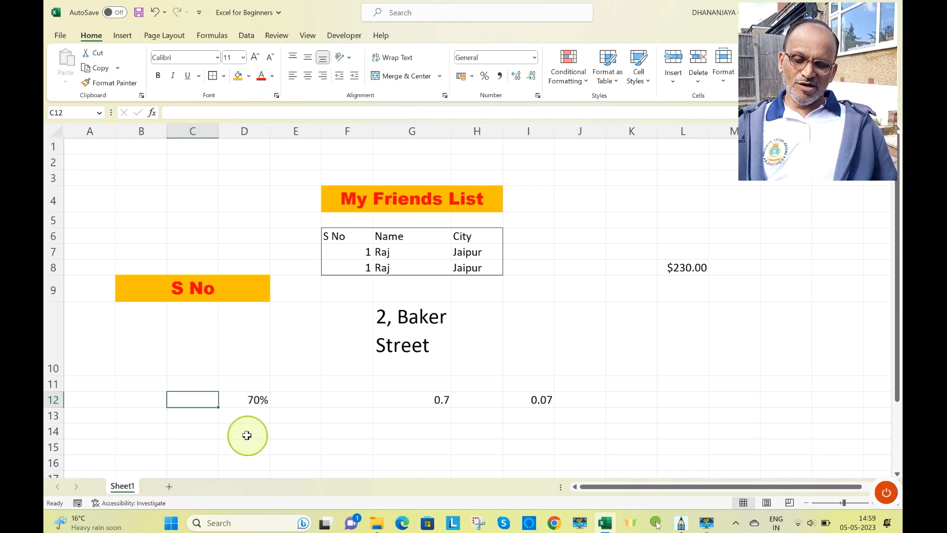
- Replace the entry in cell D12 with 0.7%, and clear the cell again
left_click(255, 398)
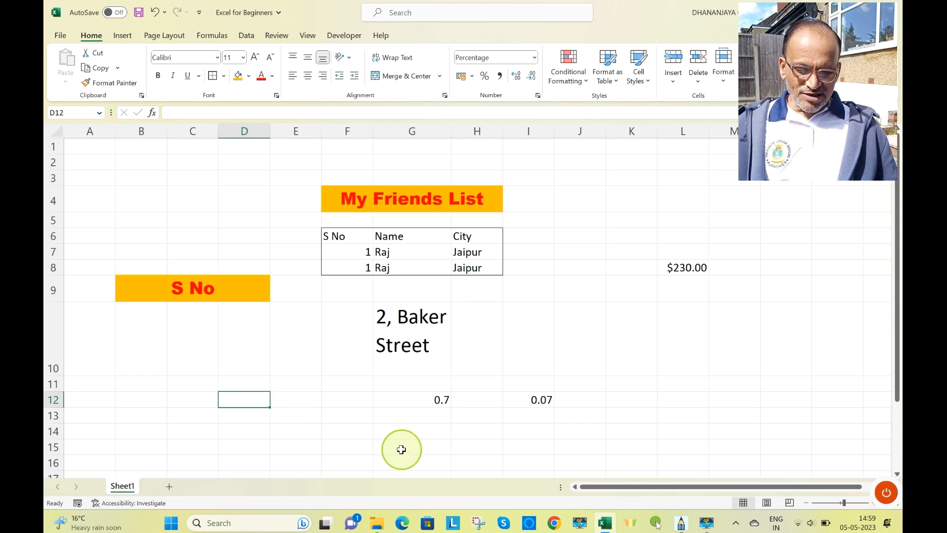
type("0.7")
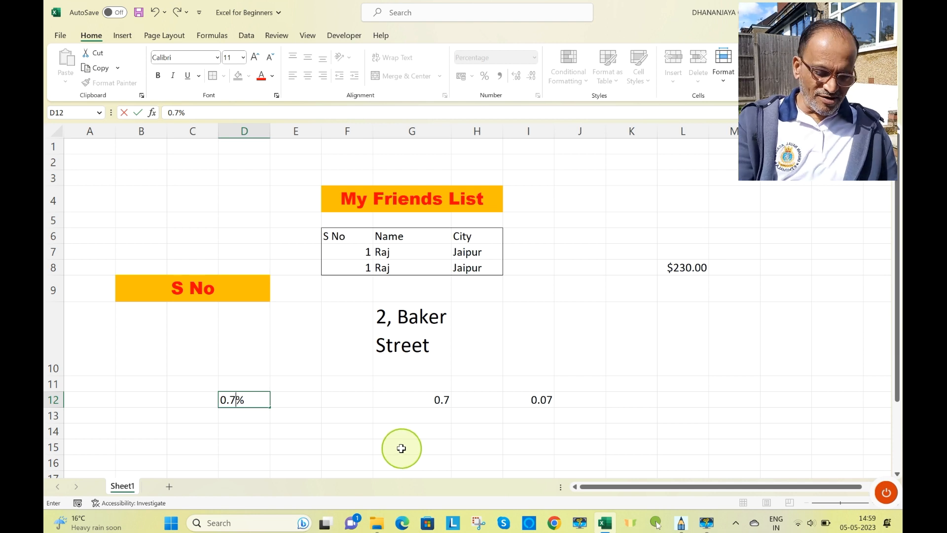
key("Return")
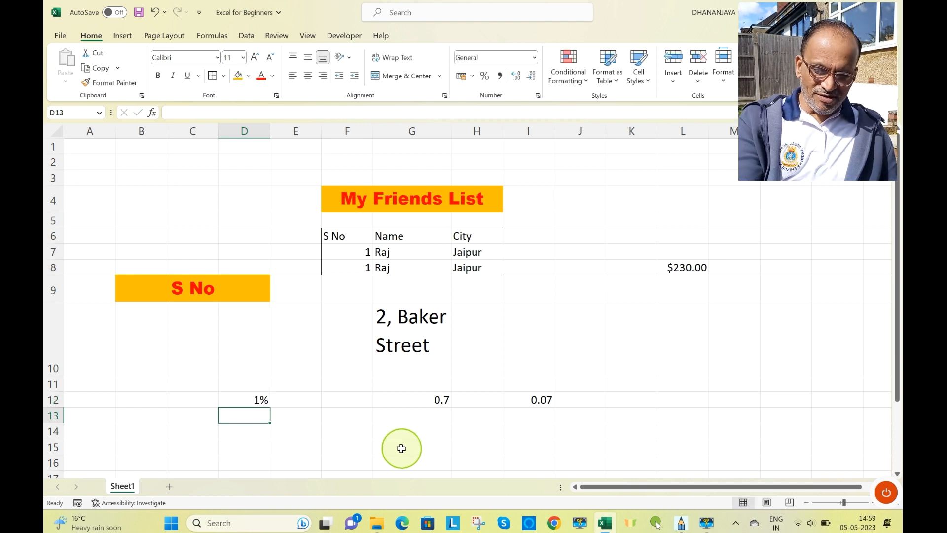
left_click(258, 399)
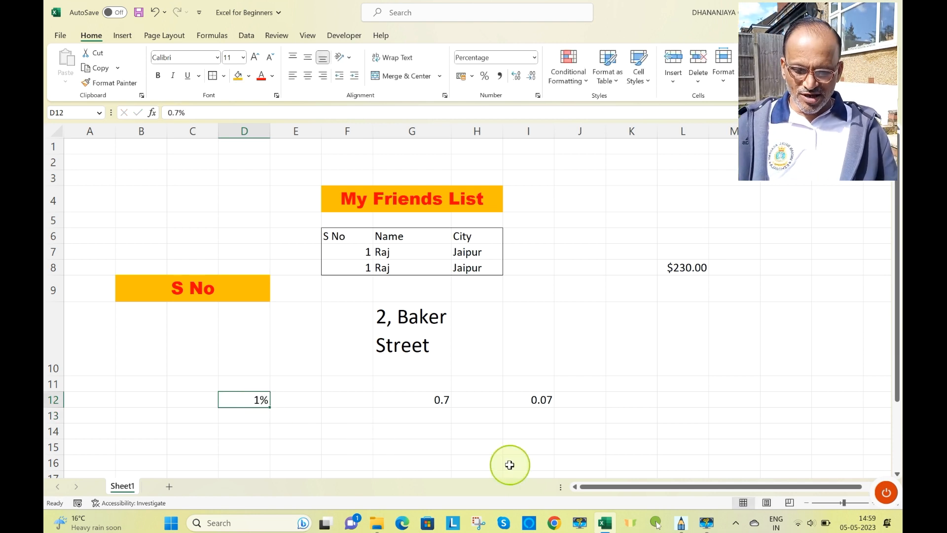
key("Delete")
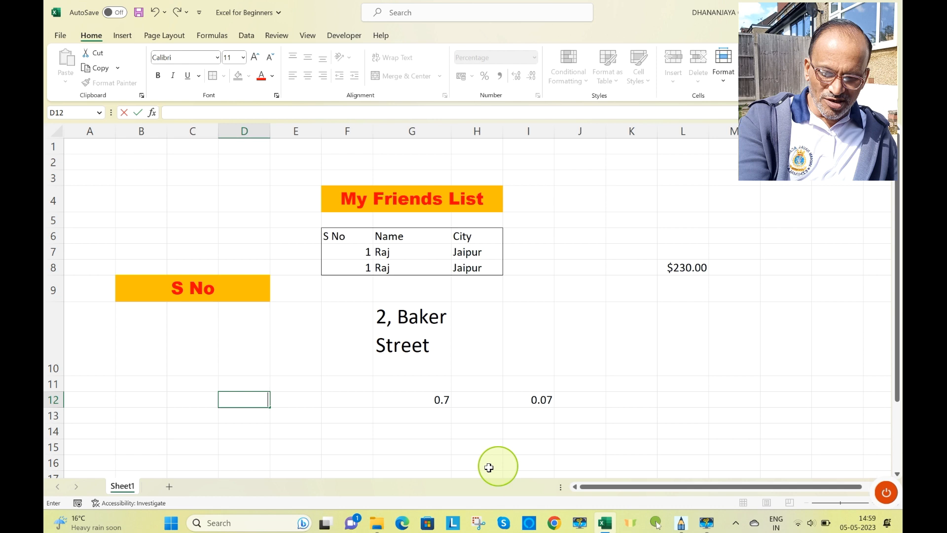
- Enter 0.7 in cell G14 and change it to the Percentage format as 70%
left_click(411, 425)
type("0")
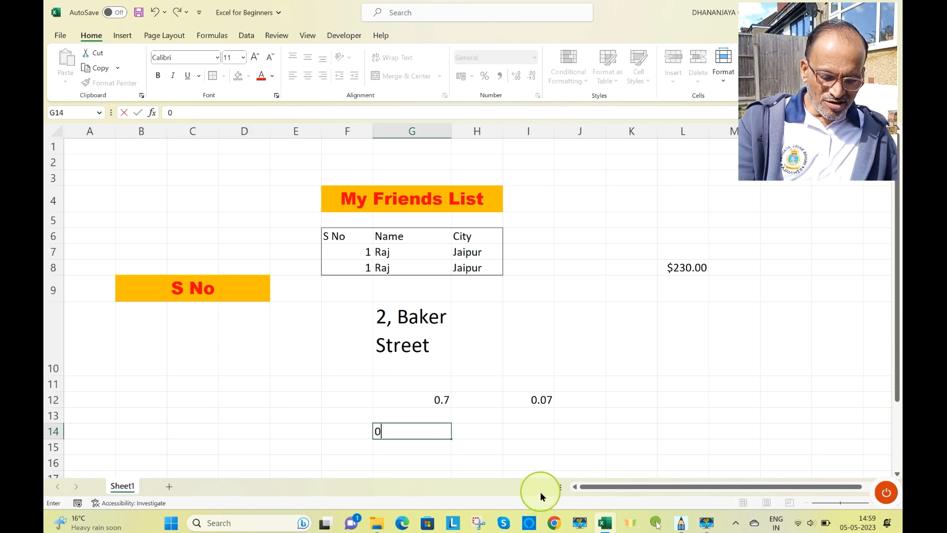
type(".7")
key("Return")
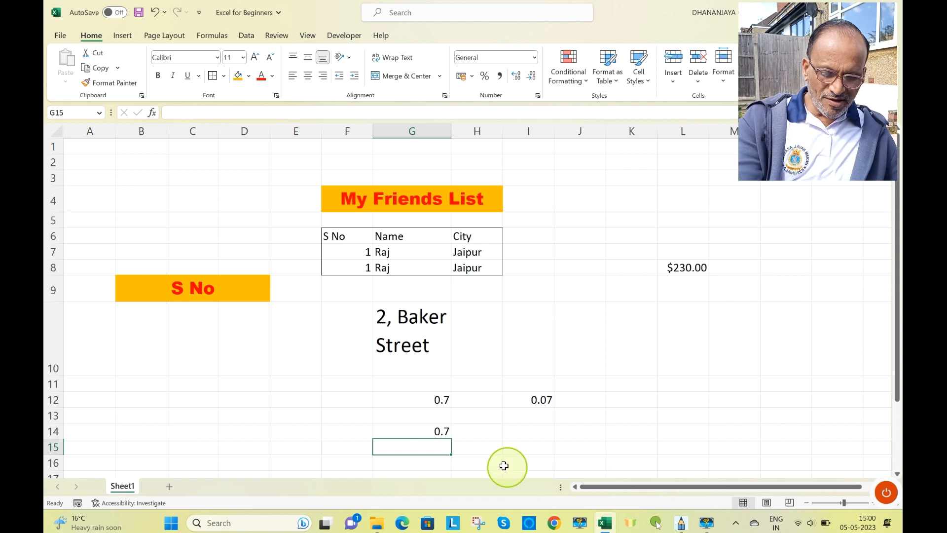
left_click(440, 430)
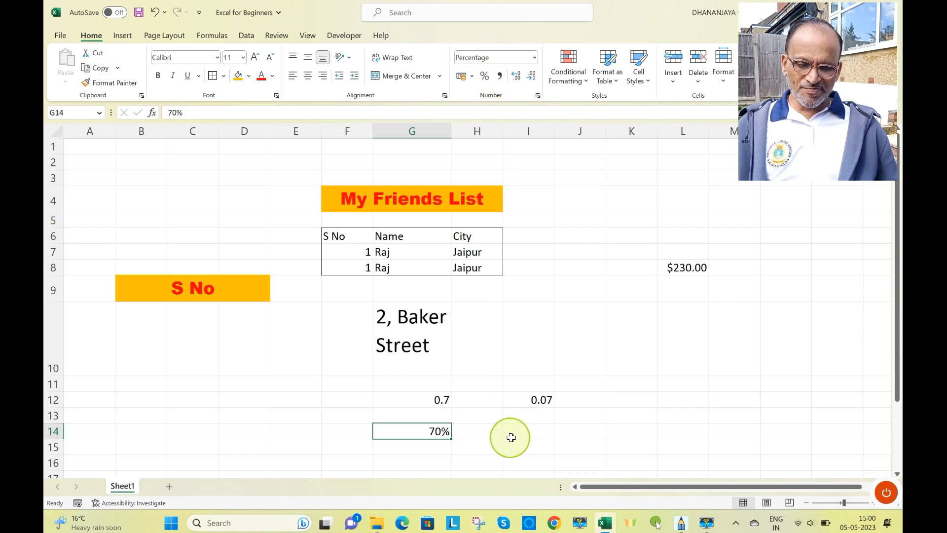
key("Return")
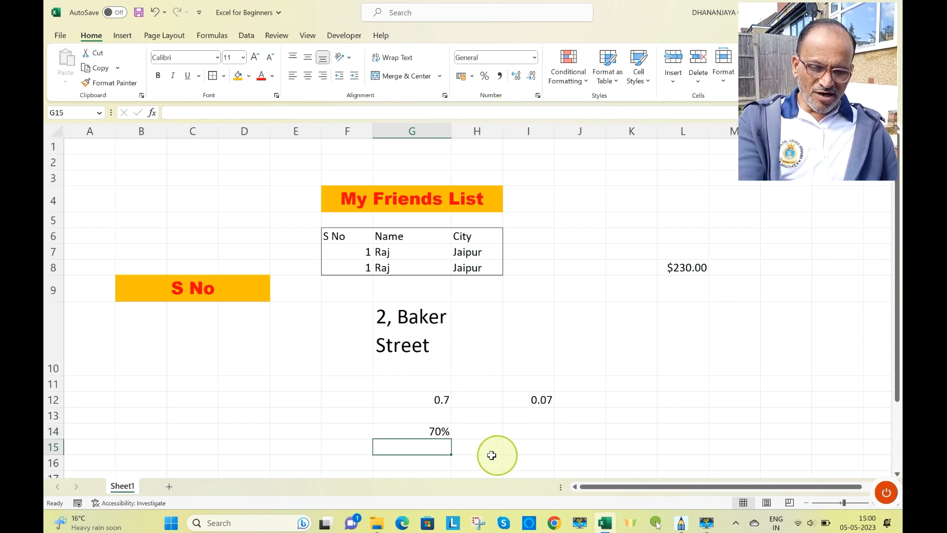
left_click(434, 432)
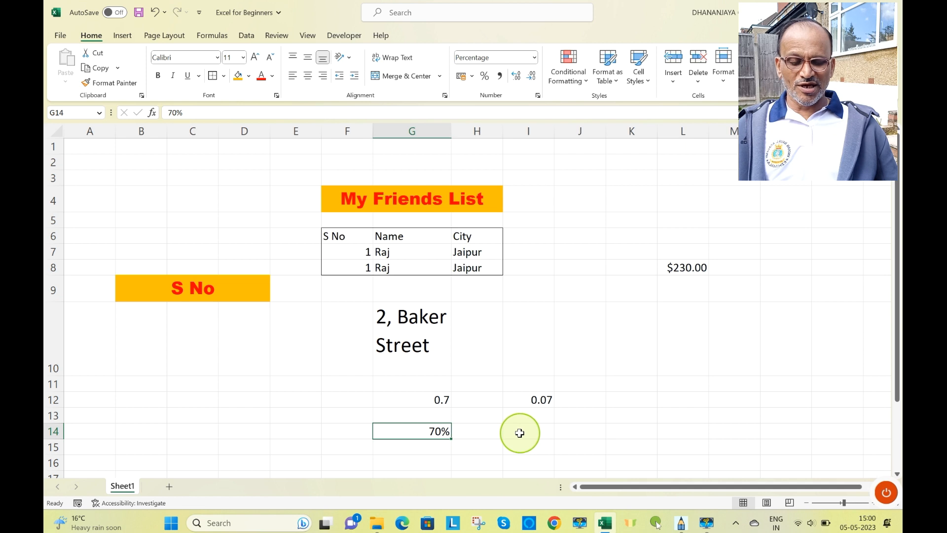
left_click(548, 434)
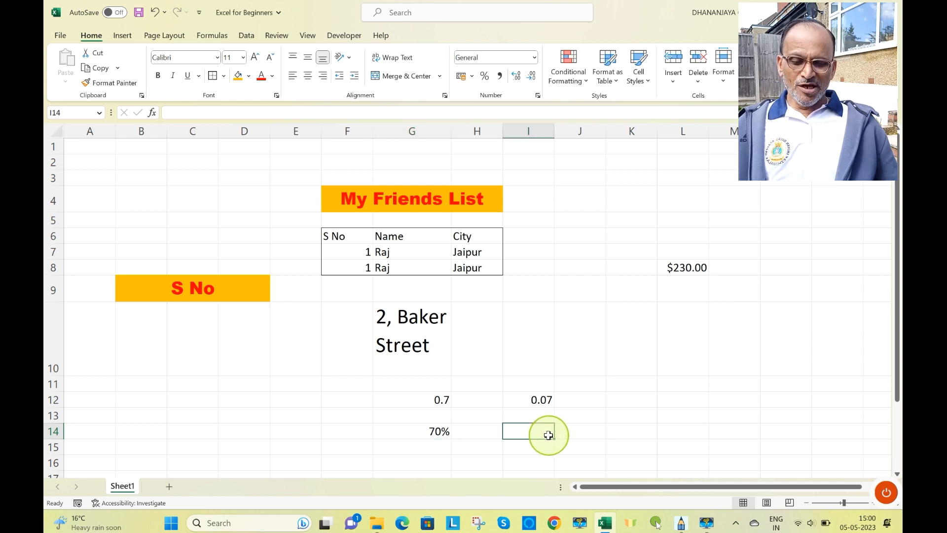
- Clear cell G14 and enter 70 in it again as a percentage, reading 70%
left_click(436, 431)
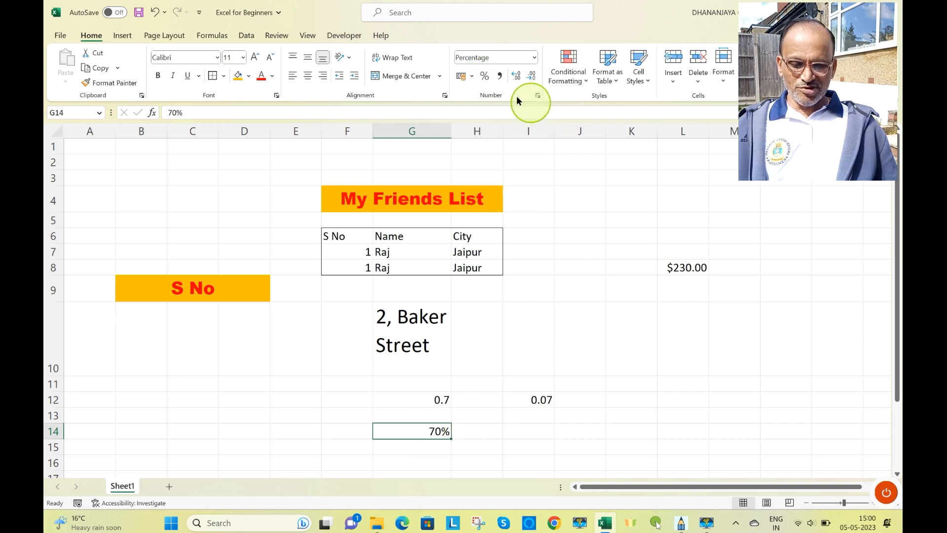
left_click(505, 444)
left_click(430, 430)
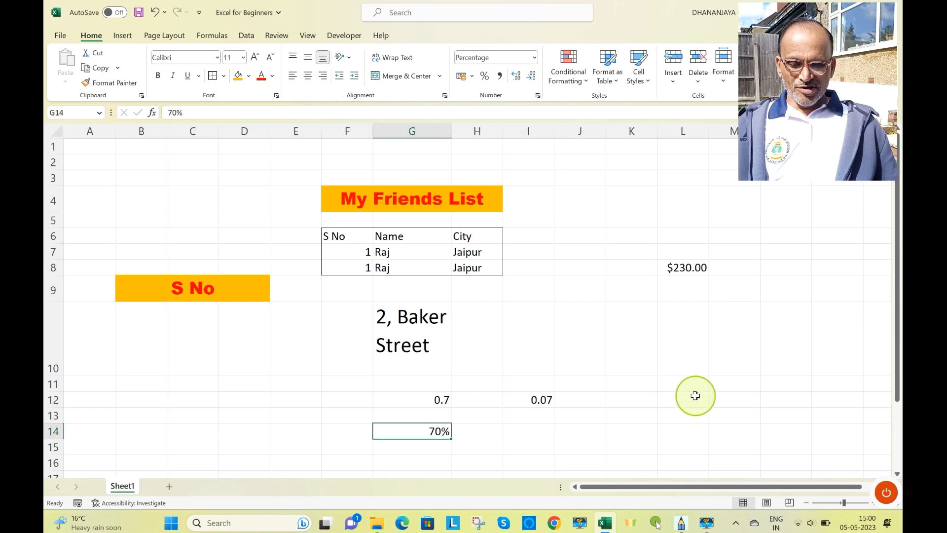
key("Delete")
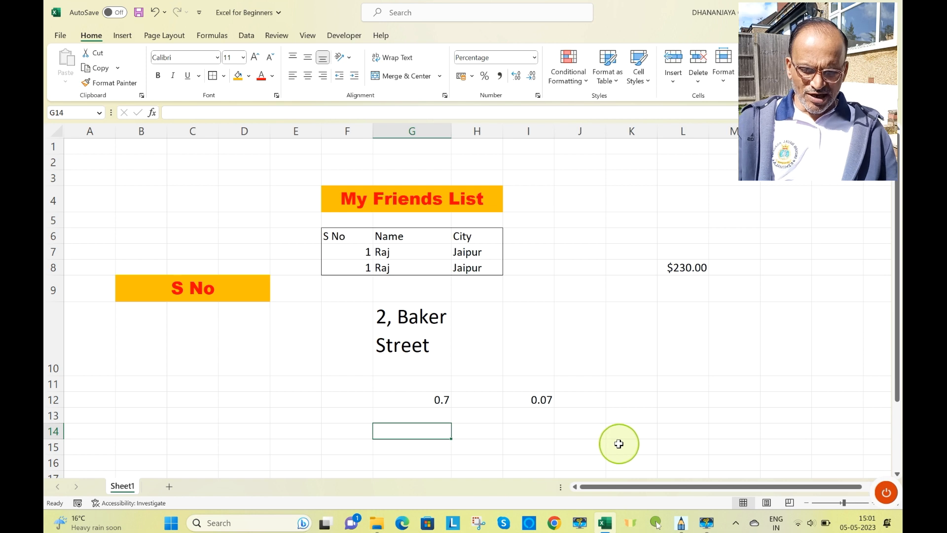
type("70")
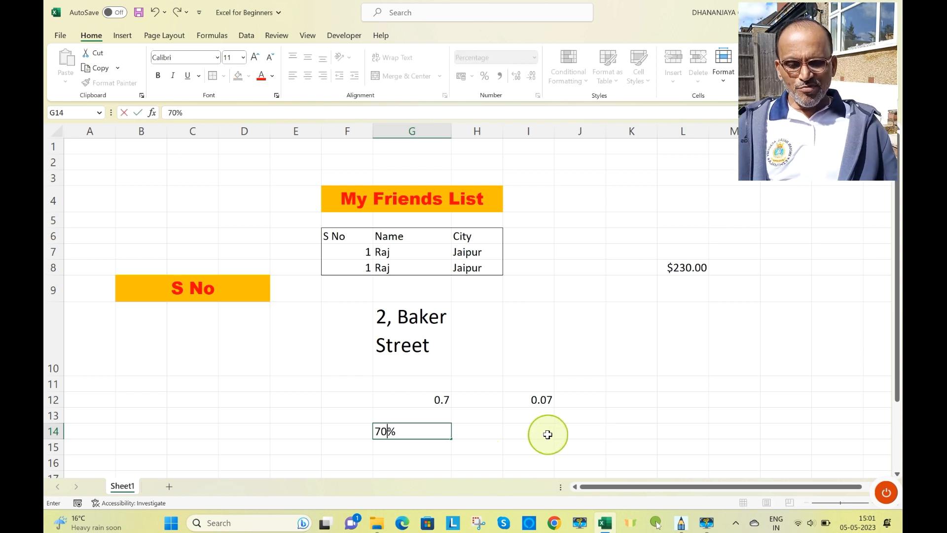
key("Return")
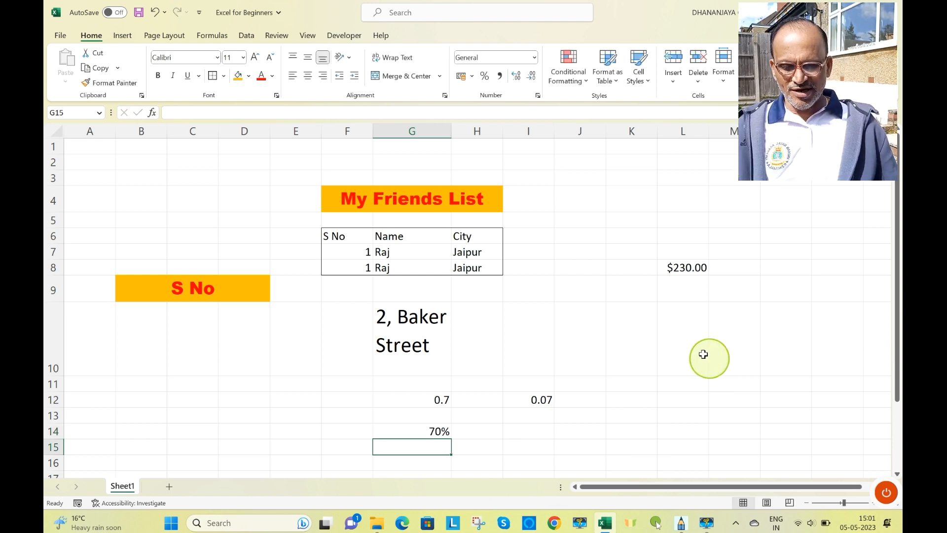
- Enter 70 in cell M11 and apply the Percentage format so that it reads 7000%
left_click(692, 335)
left_click(750, 379)
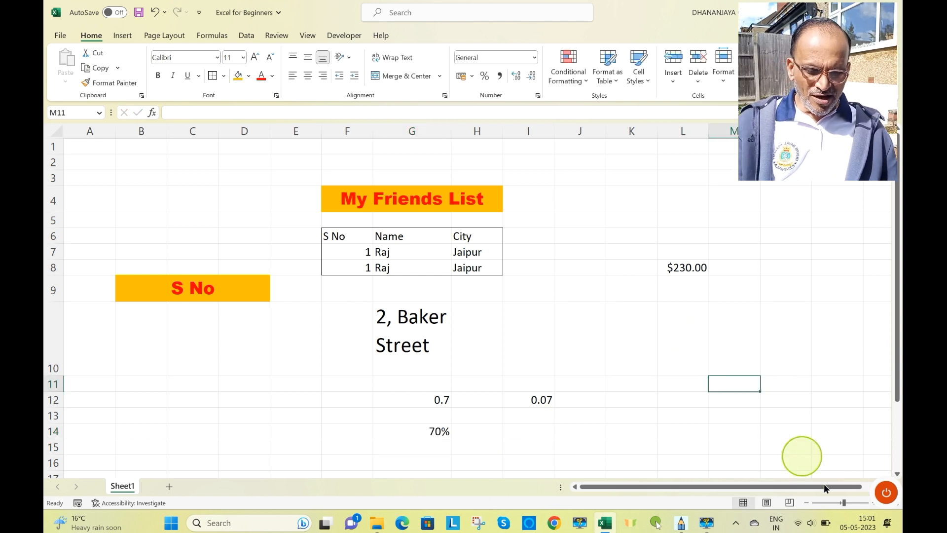
type("0")
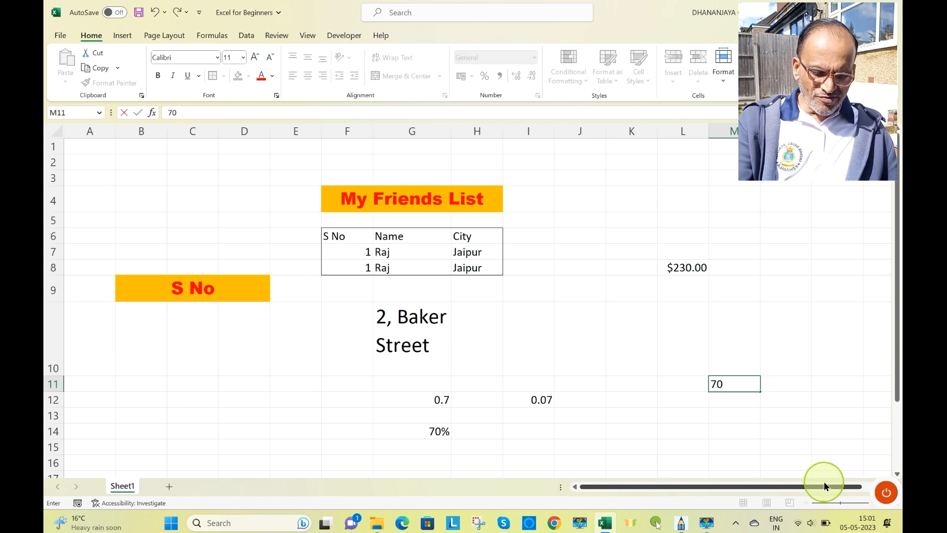
left_click(798, 434)
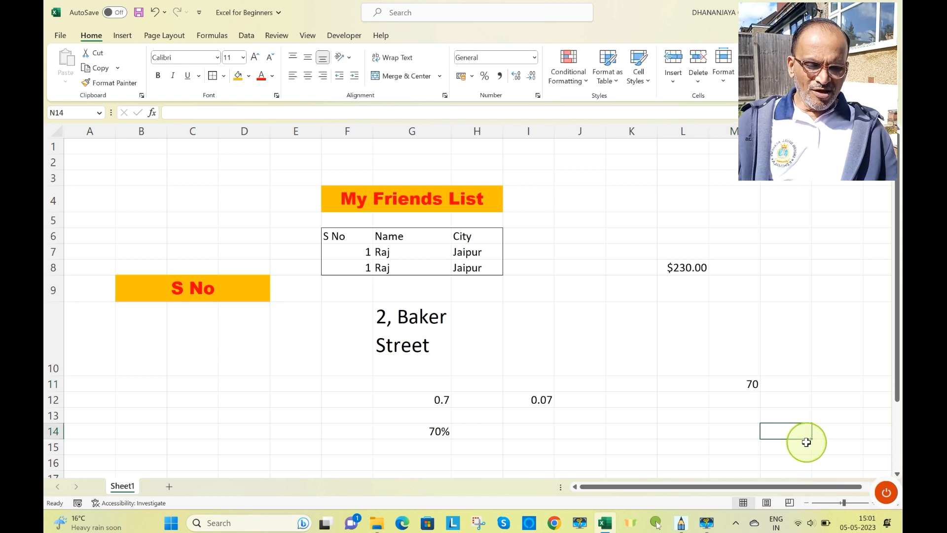
left_click(739, 384)
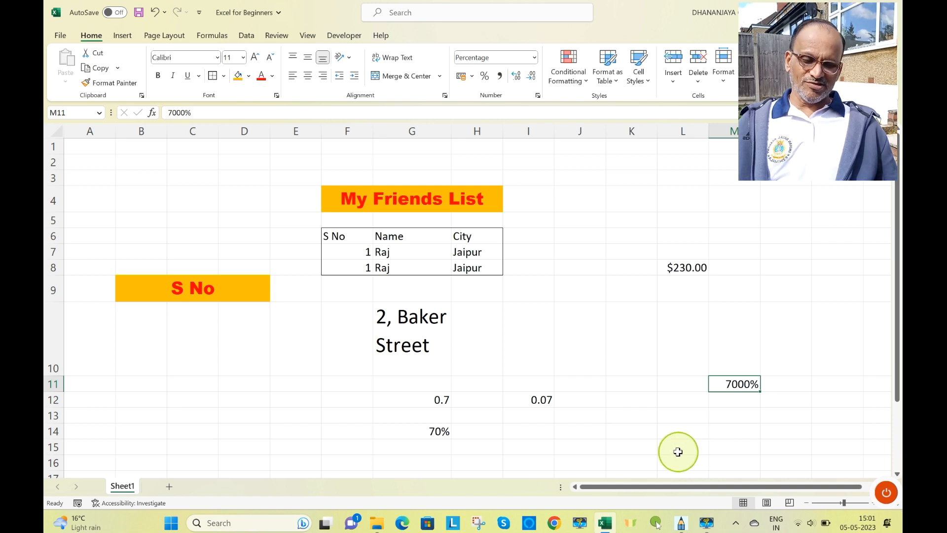
- Enter 0.7 in cell M14 and apply the Percentage format so that it reads 70%
left_click(721, 429)
type("0")
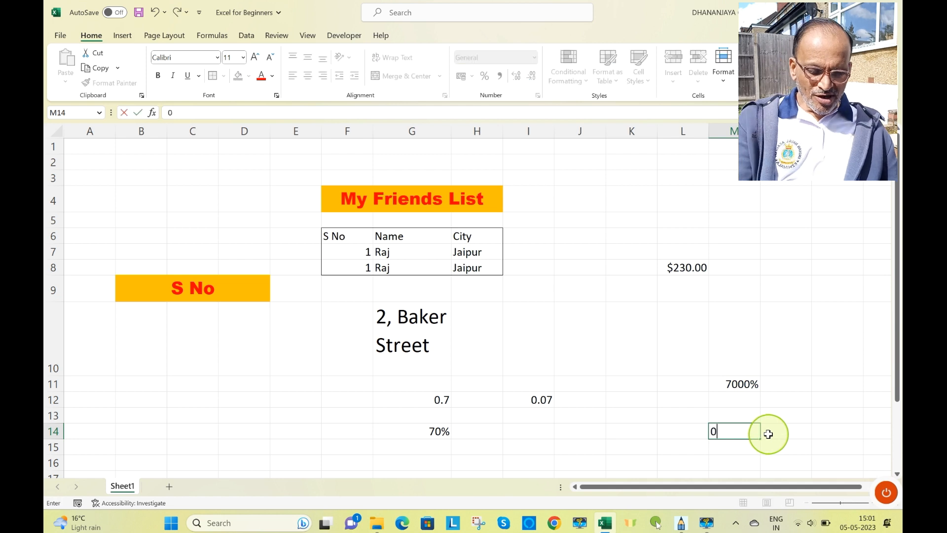
type(".7")
left_click(814, 431)
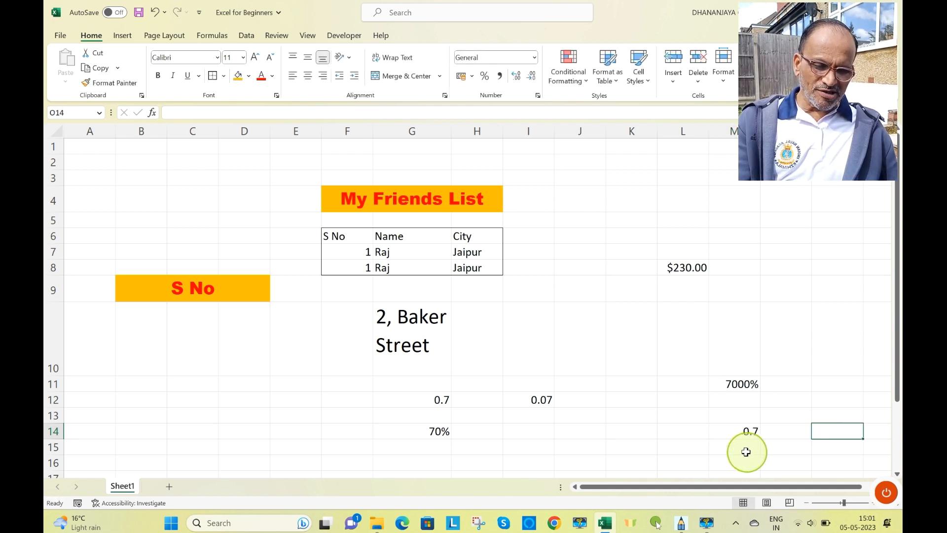
left_click(729, 436)
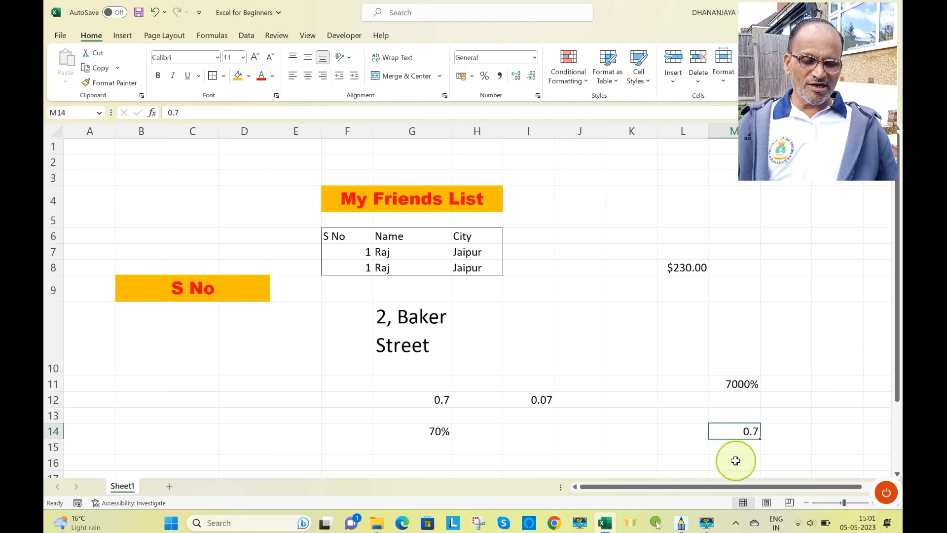
left_click(485, 76)
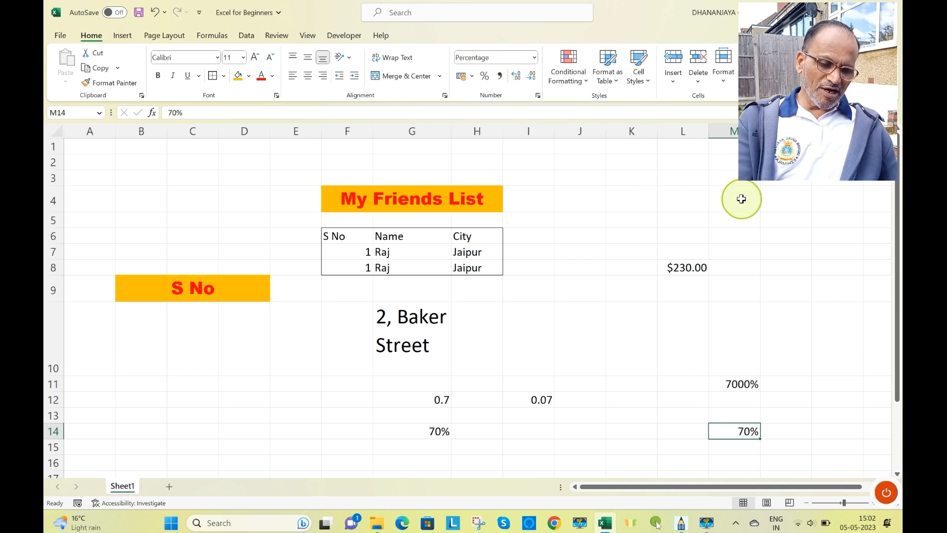
key("Return")
left_click(737, 431)
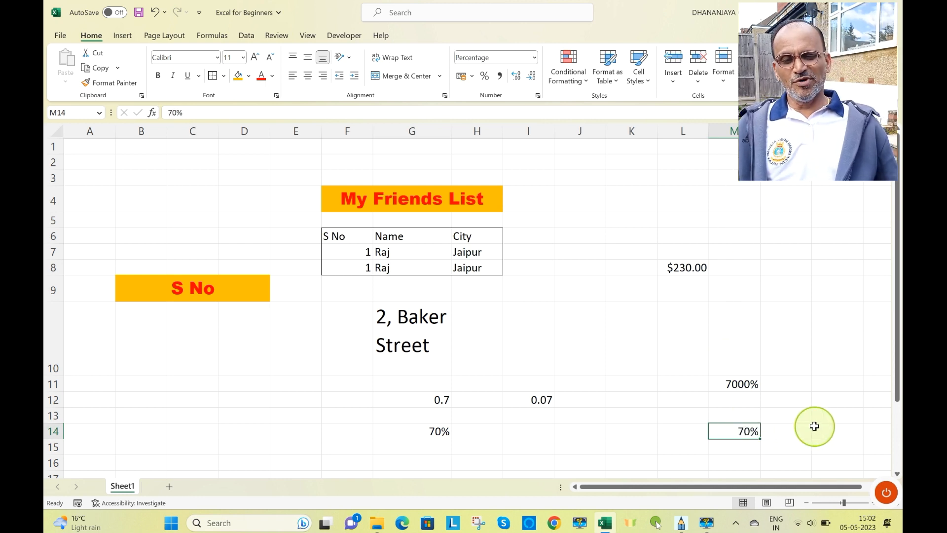
- Turn on the screen annotation tool and draw a green rectangle around the Clipboard, Font, Alignment and Number command groups
left_click(886, 492)
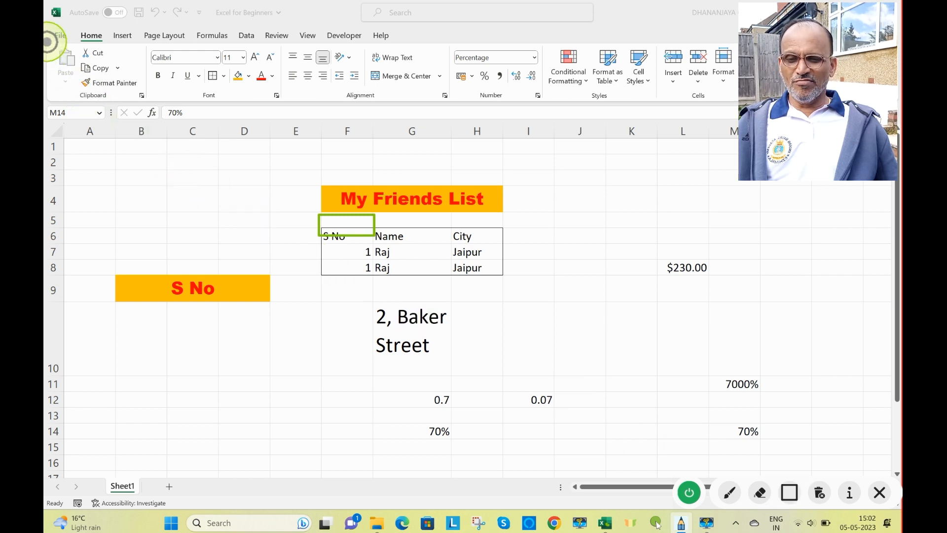
mouse_move(48, 44)
left_mouse_down()
mouse_move(74, 90)
mouse_move(185, 114)
mouse_move(484, 116)
mouse_move(543, 104)
left_mouse_up()
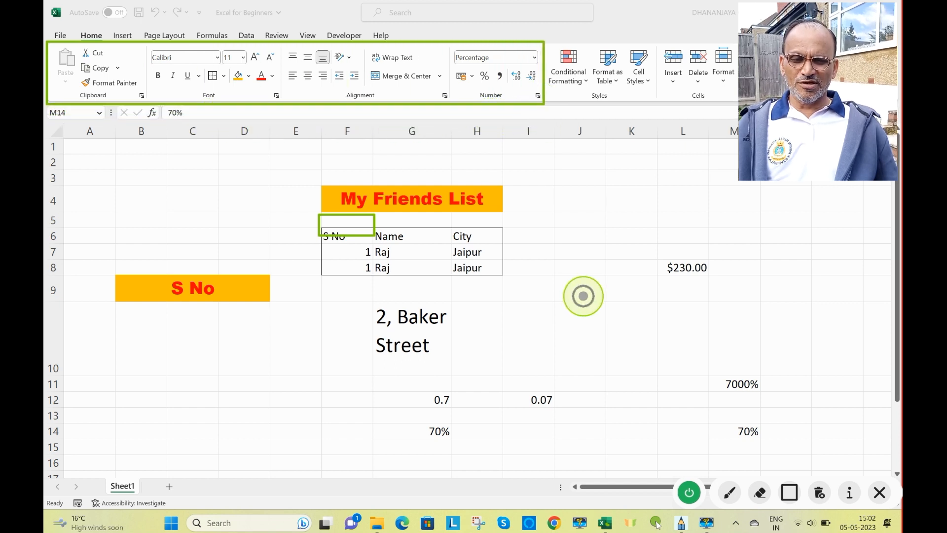